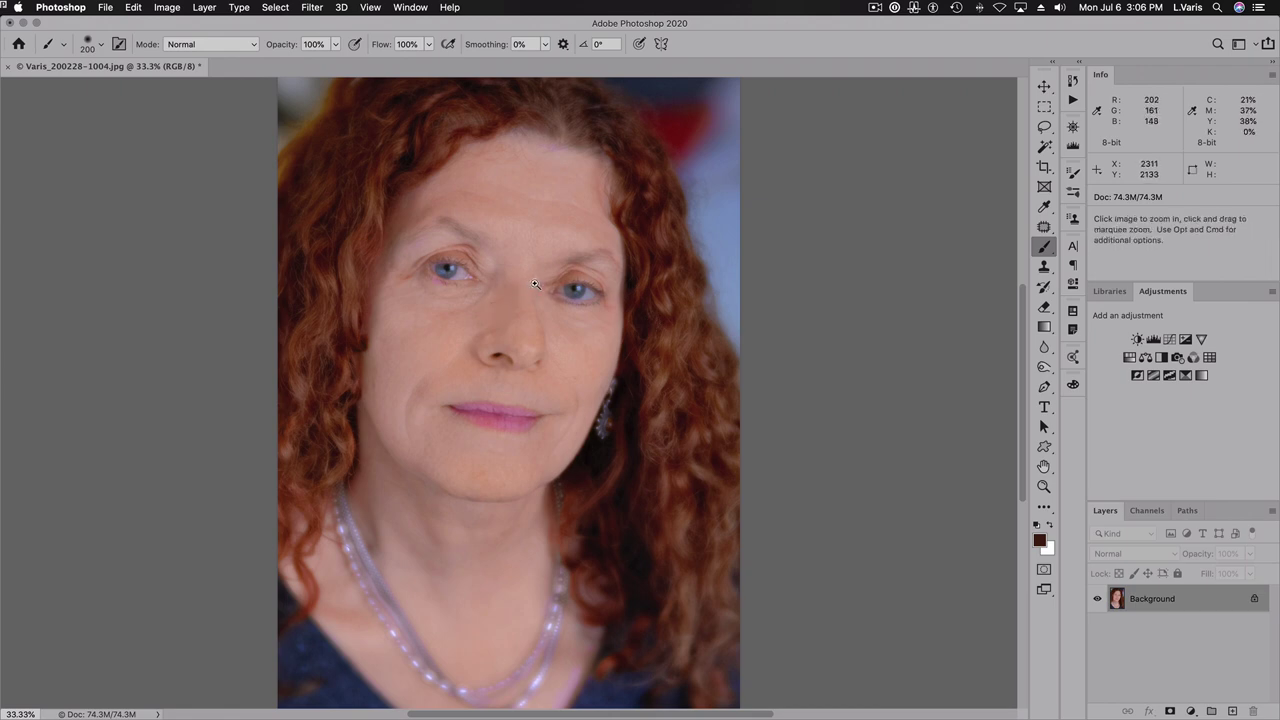
# Examine the sharpness of the eyes, skin and hair in the portrait up close and at a wider view
pyautogui.keyDown('super'); pyautogui.click(534, 285); pyautogui.keyUp('super')
pyautogui.keyDown('super'); pyautogui.click(534, 285); pyautogui.keyUp('super')
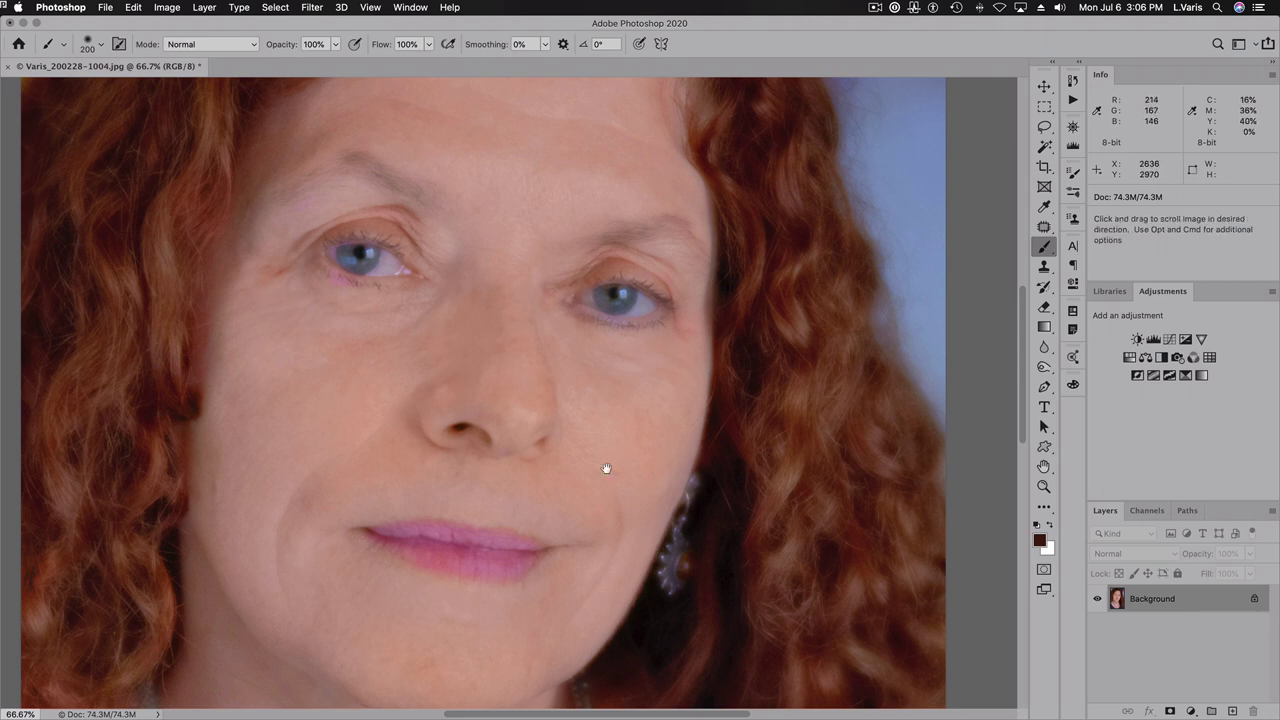
pyautogui.moveTo(591, 477); pyautogui.dragTo(704, 324)
pyautogui.moveTo(654, 591); pyautogui.dragTo(614, 574)
pyautogui.moveTo(670, 383); pyautogui.dragTo(674, 549)
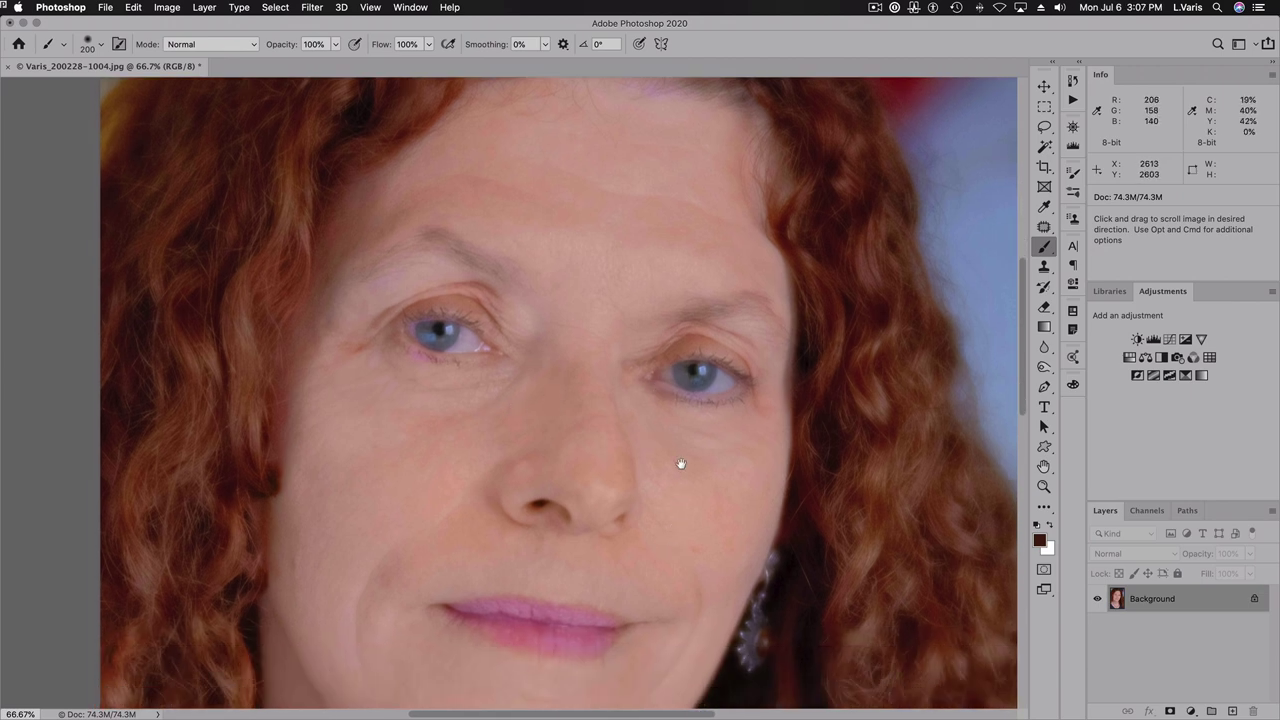
pyautogui.press('alt')
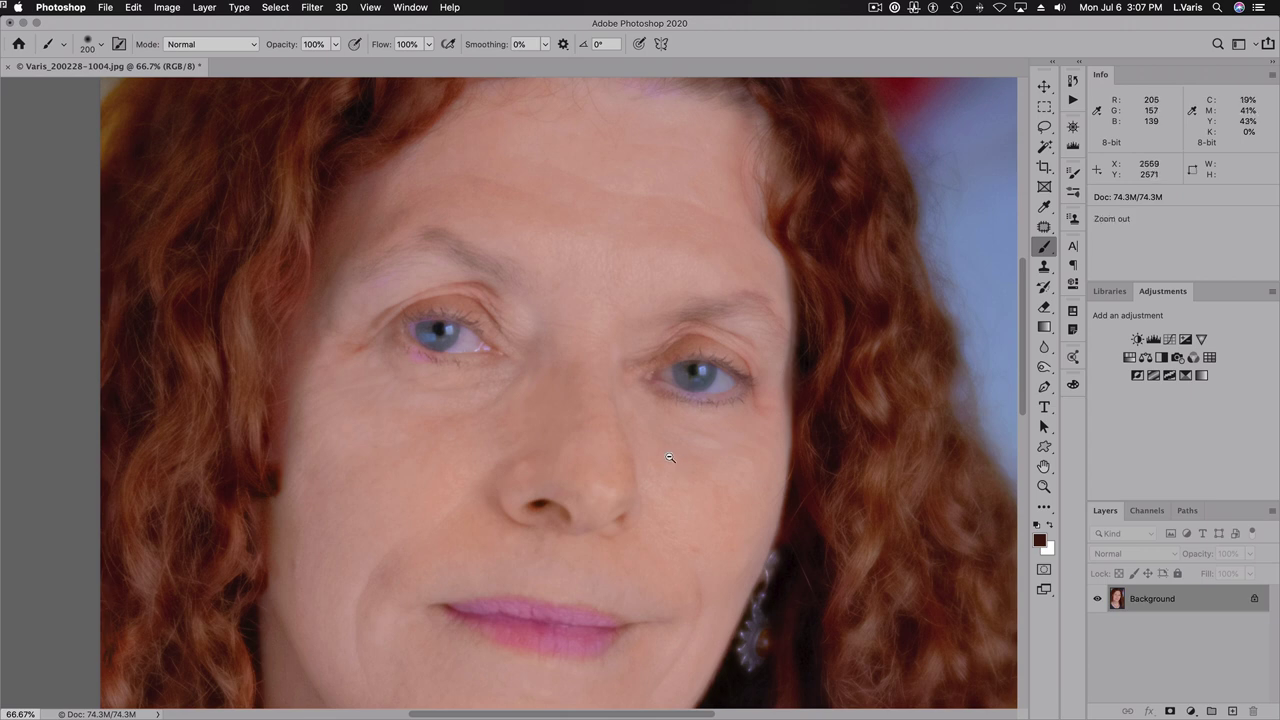
pyautogui.keyDown('alt'); pyautogui.click(669, 457); pyautogui.keyUp('alt')
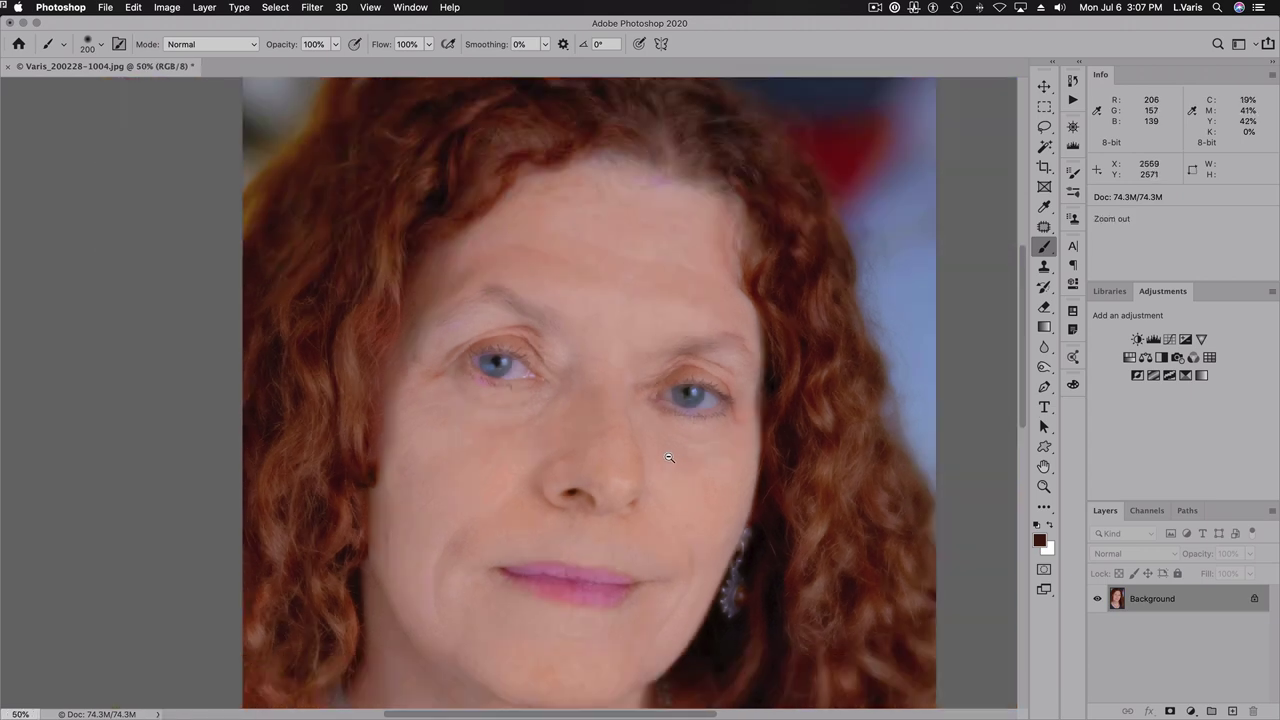
pyautogui.keyDown('alt'); pyautogui.click(669, 457); pyautogui.keyUp('alt')
pyautogui.moveTo(666, 451); pyautogui.dragTo(591, 356)
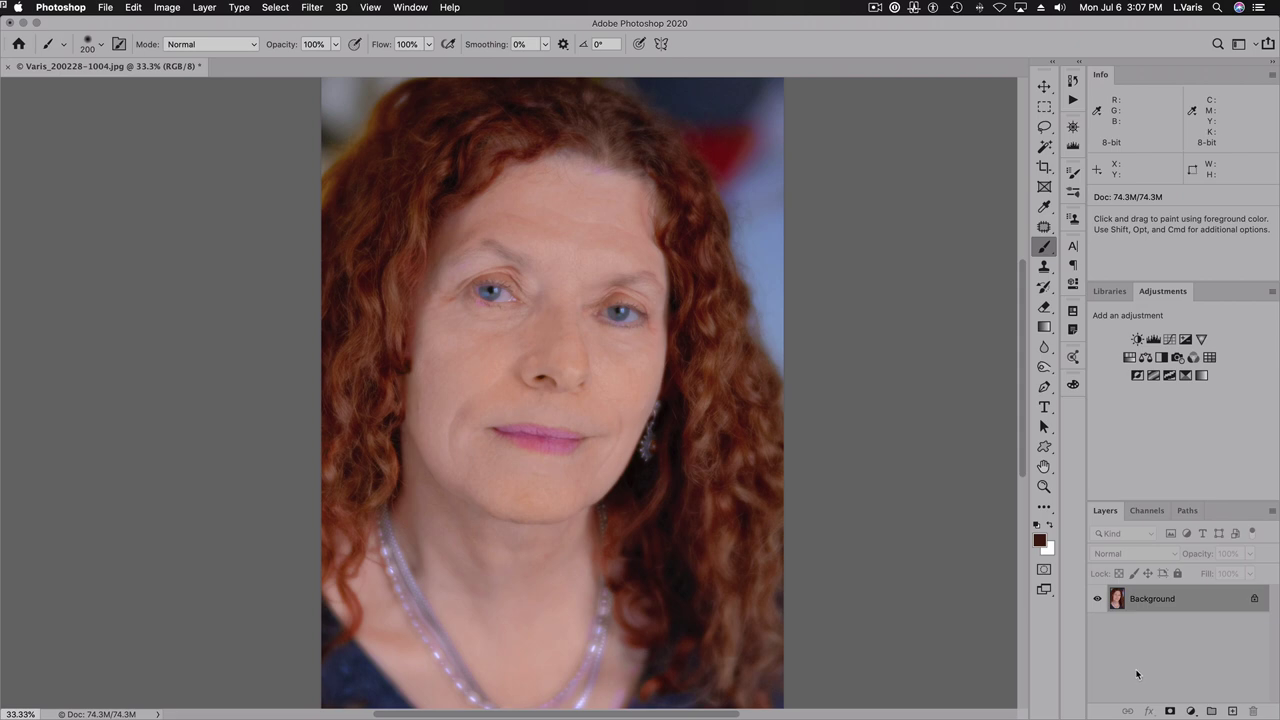
# Add a Solid Color fill layer in neutral gray 797979 above the Background layer
pyautogui.click(1191, 711)
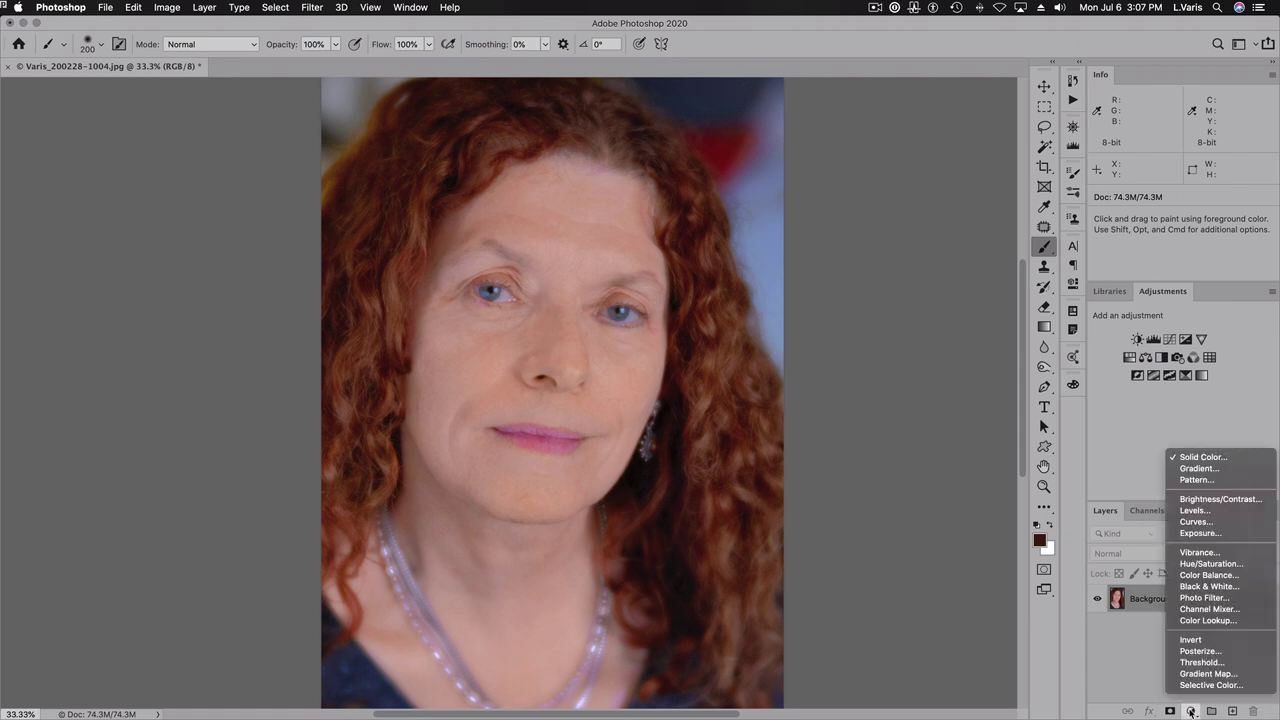
pyautogui.click(1192, 458)
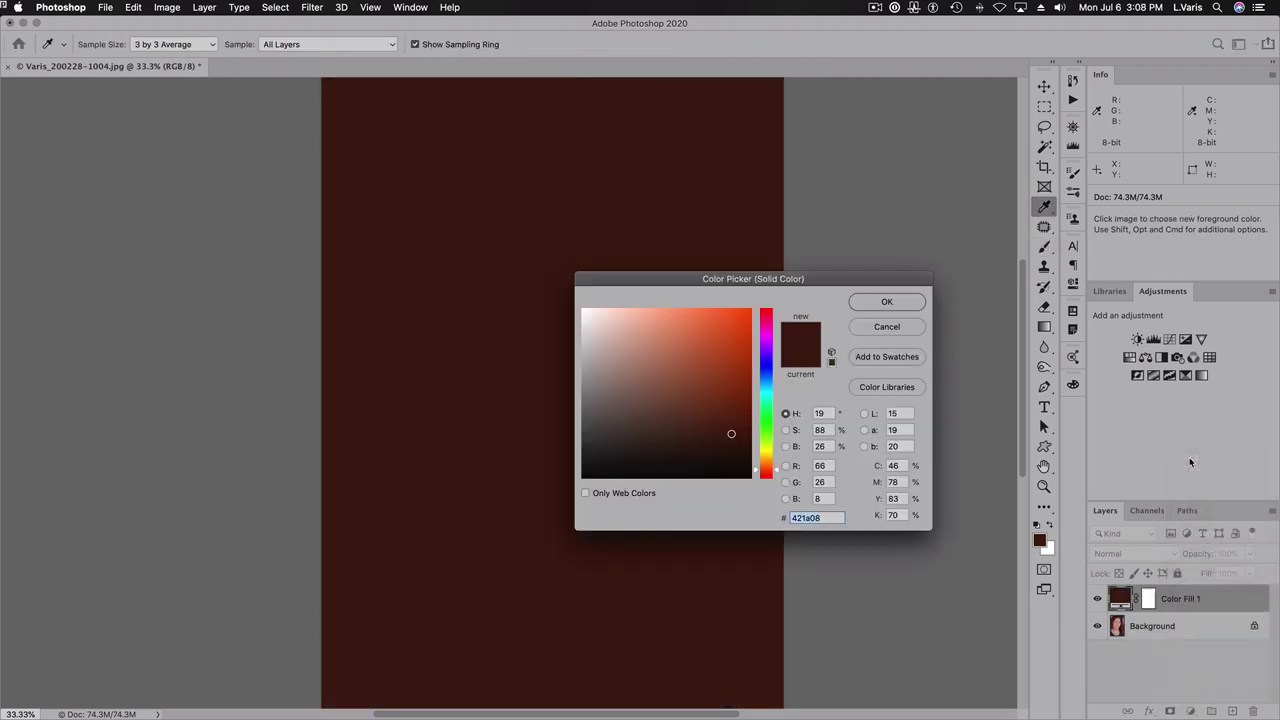
pyautogui.click(582, 397)
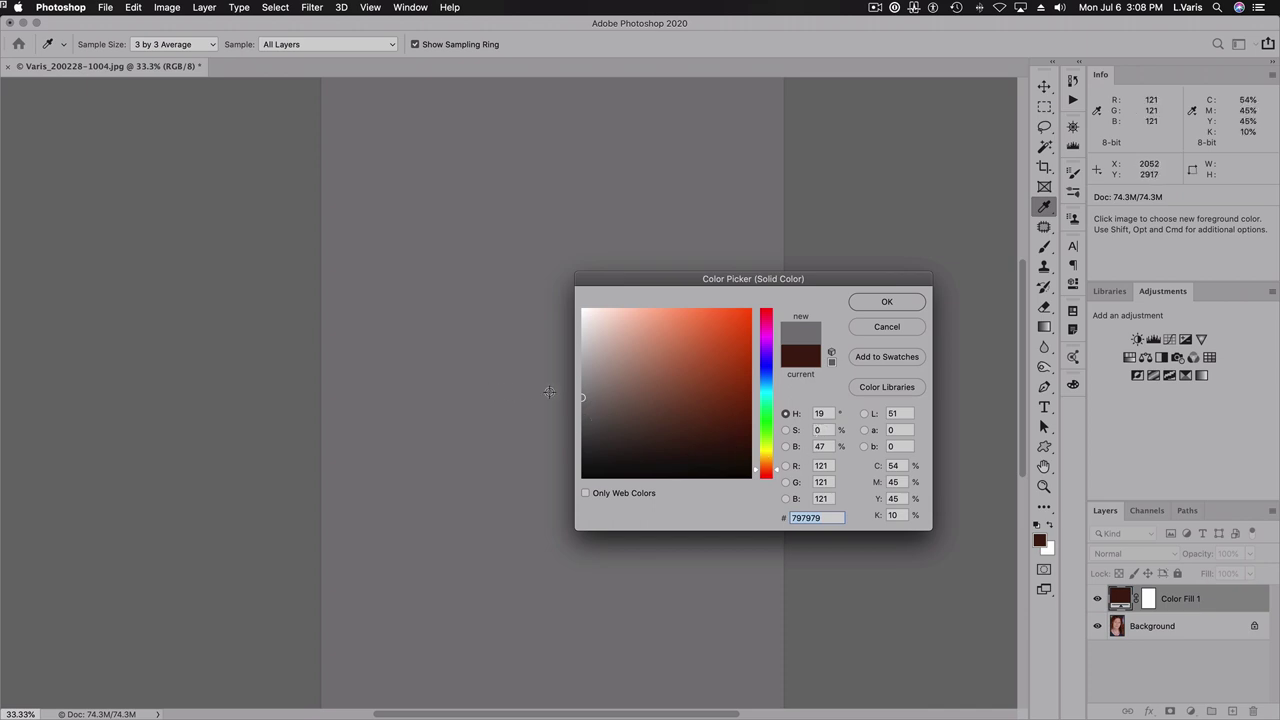
pyautogui.click(864, 304)
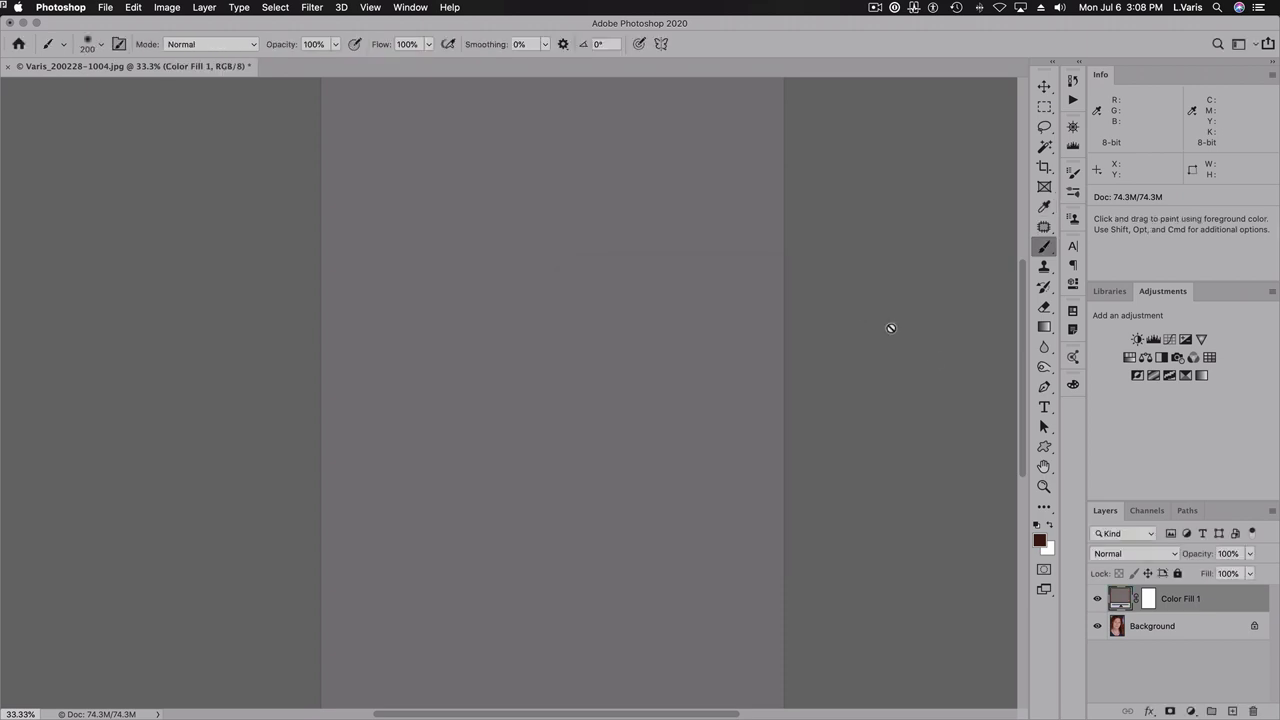
# Set the gray fill layer's blend mode to Color and compare the portrait with the layer off and on
pyautogui.click(1147, 555)
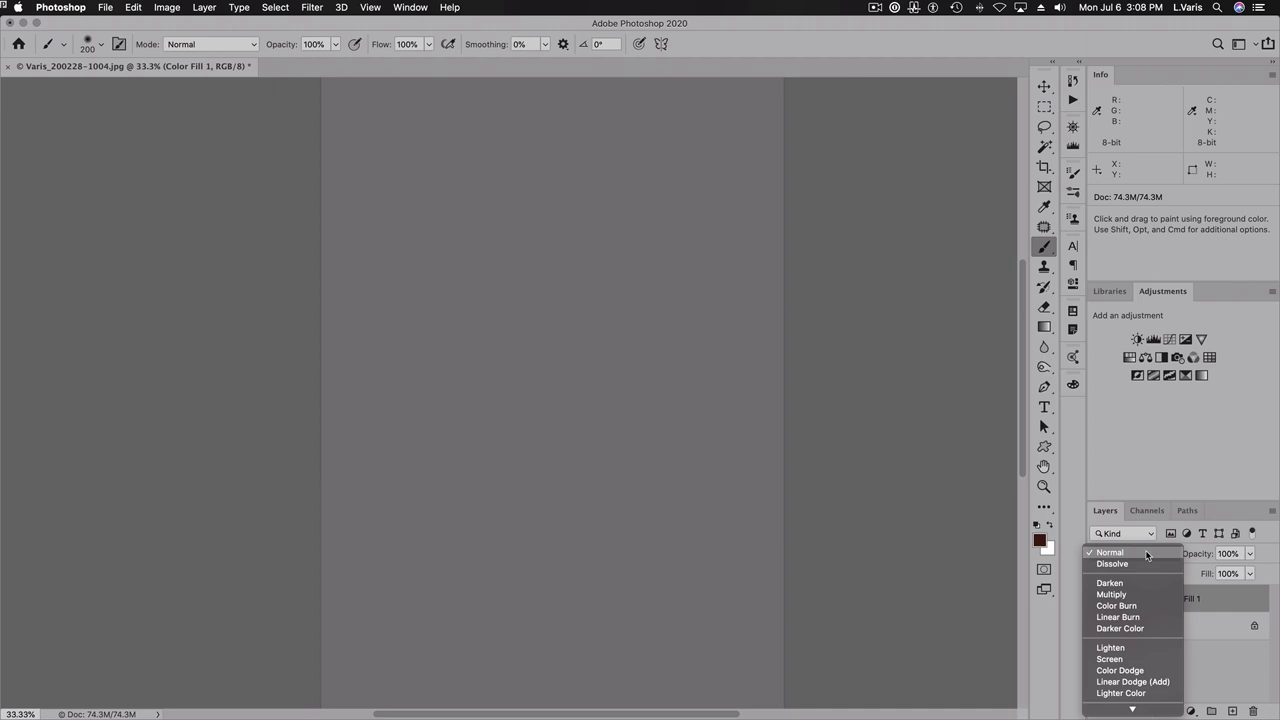
pyautogui.scroll(-5, 1140, 700)
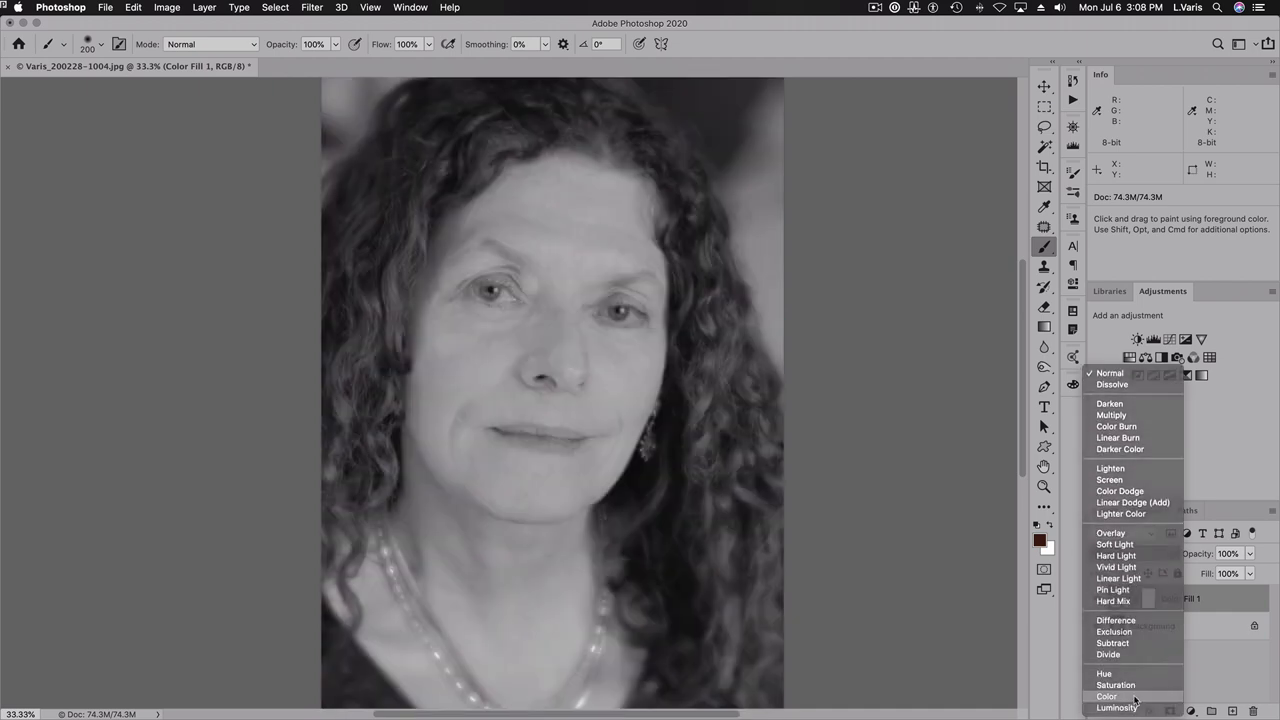
pyautogui.click(1107, 696)
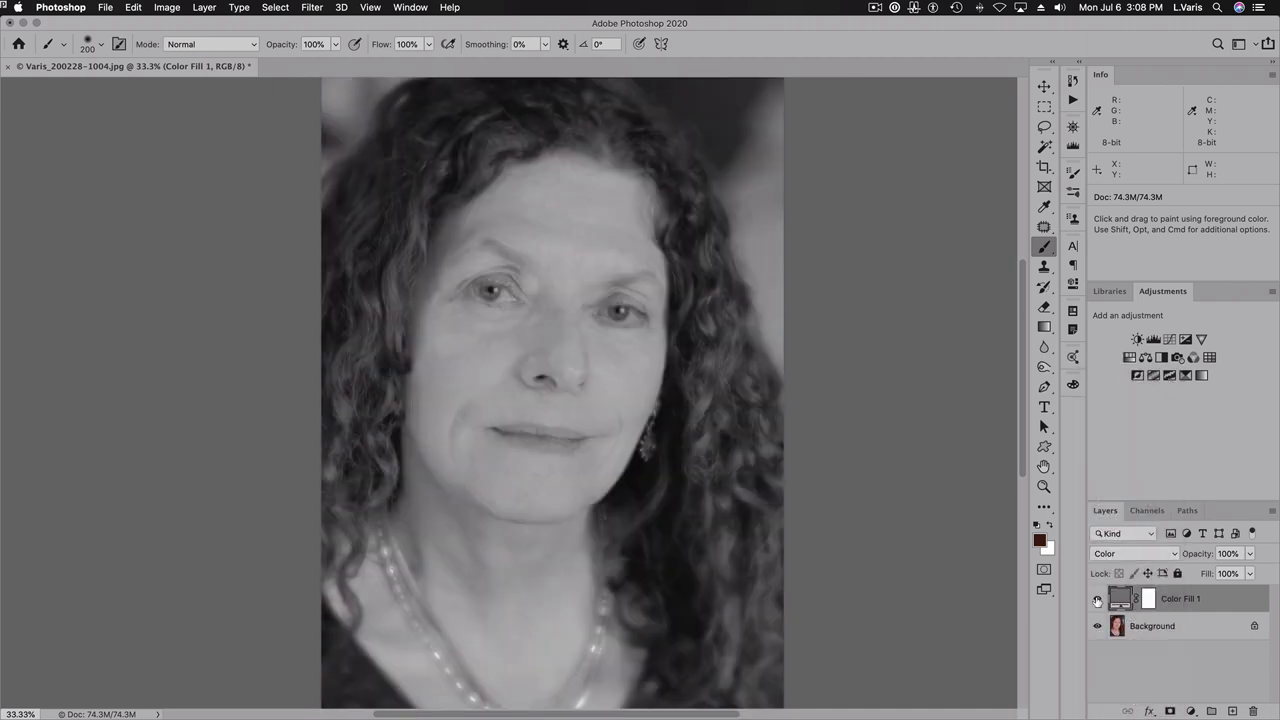
pyautogui.click(1097, 600)
pyautogui.click(1097, 600)
# Merge the visible image into a new separate layer and delete the gray color fill layer
pyautogui.click(1273, 512)
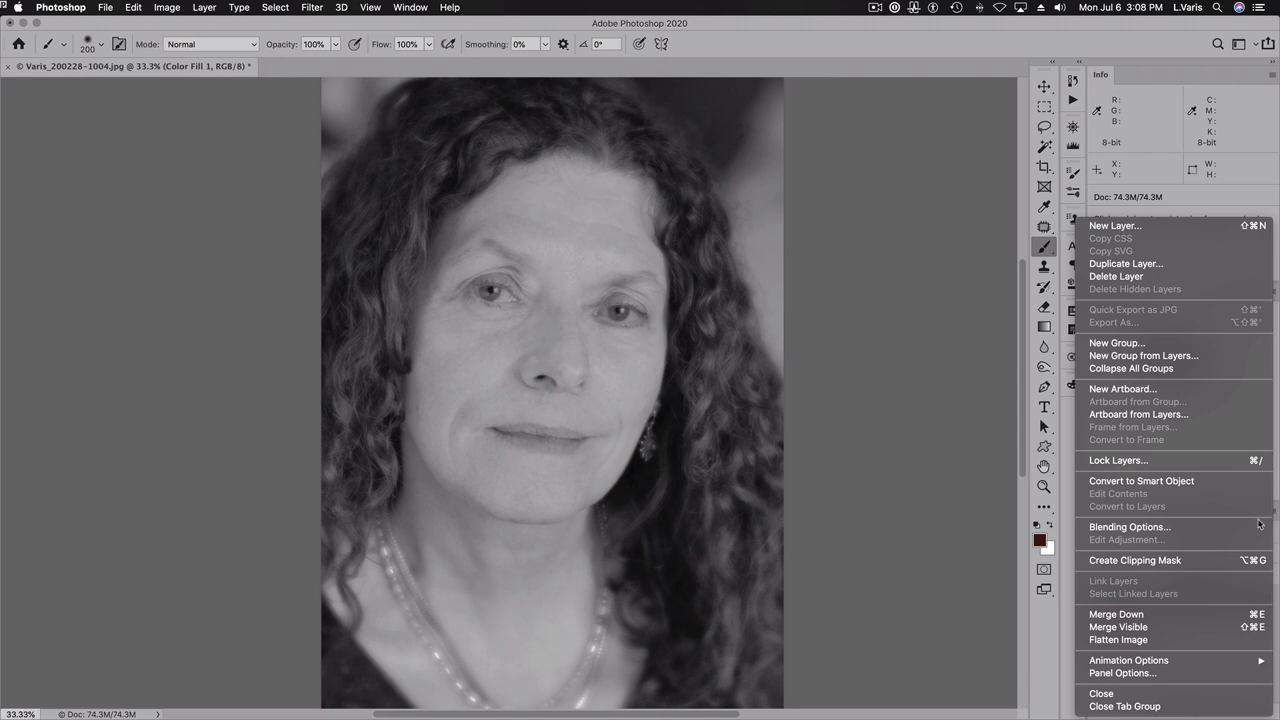
pyautogui.keyDown('alt'); pyautogui.click(1152, 626); pyautogui.keyUp('alt')
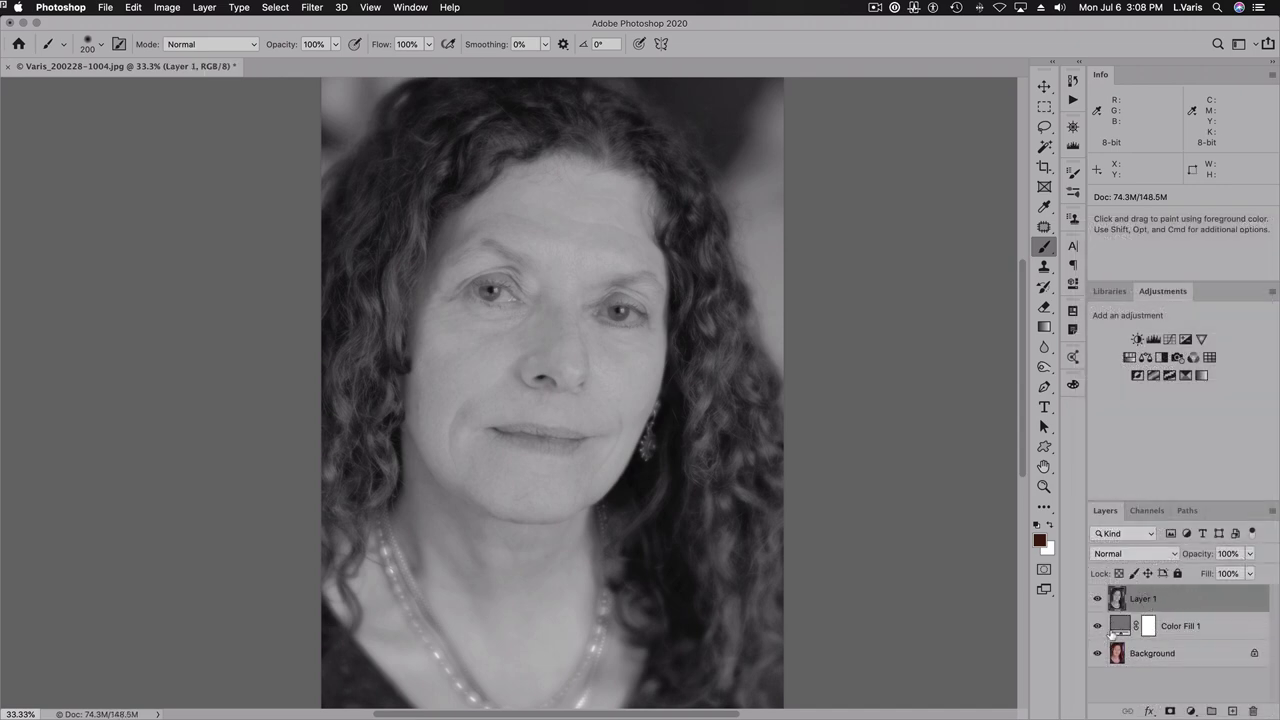
pyautogui.moveTo(1118, 626); pyautogui.dragTo(1254, 710)
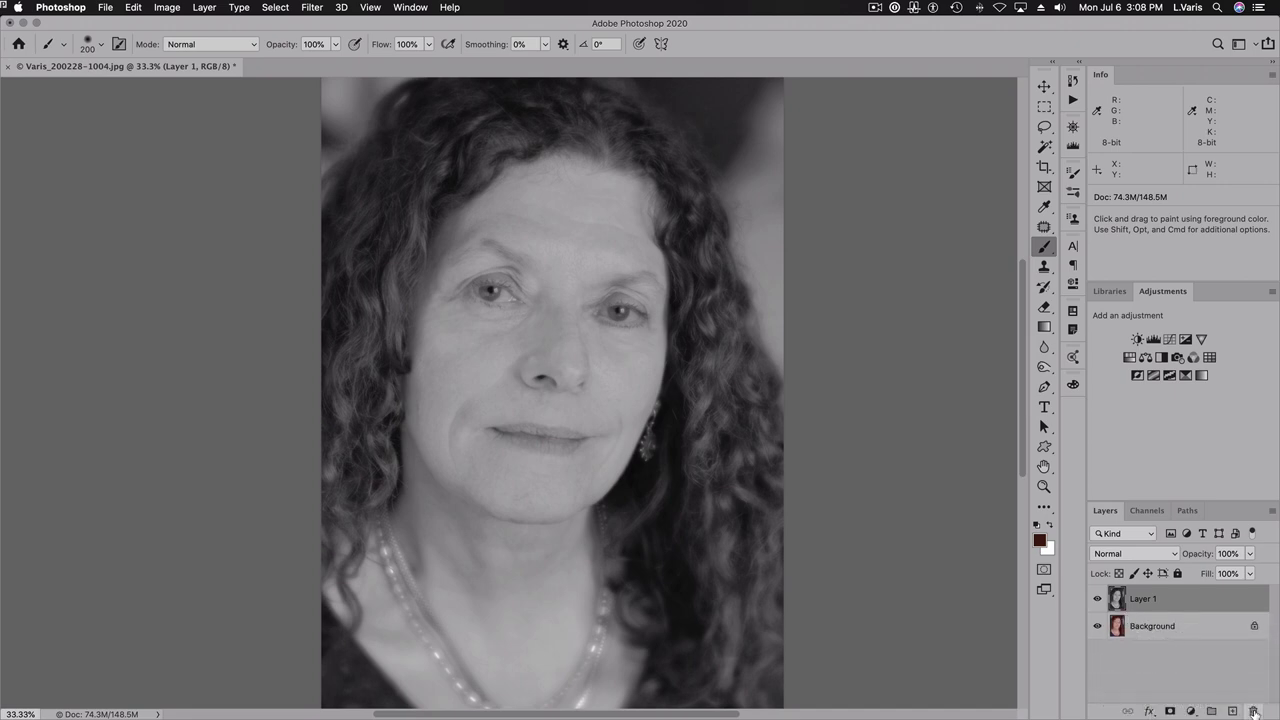
# Rename the merged black-and-white layer as Sharpen 1
pyautogui.doubleClick(1144, 598)
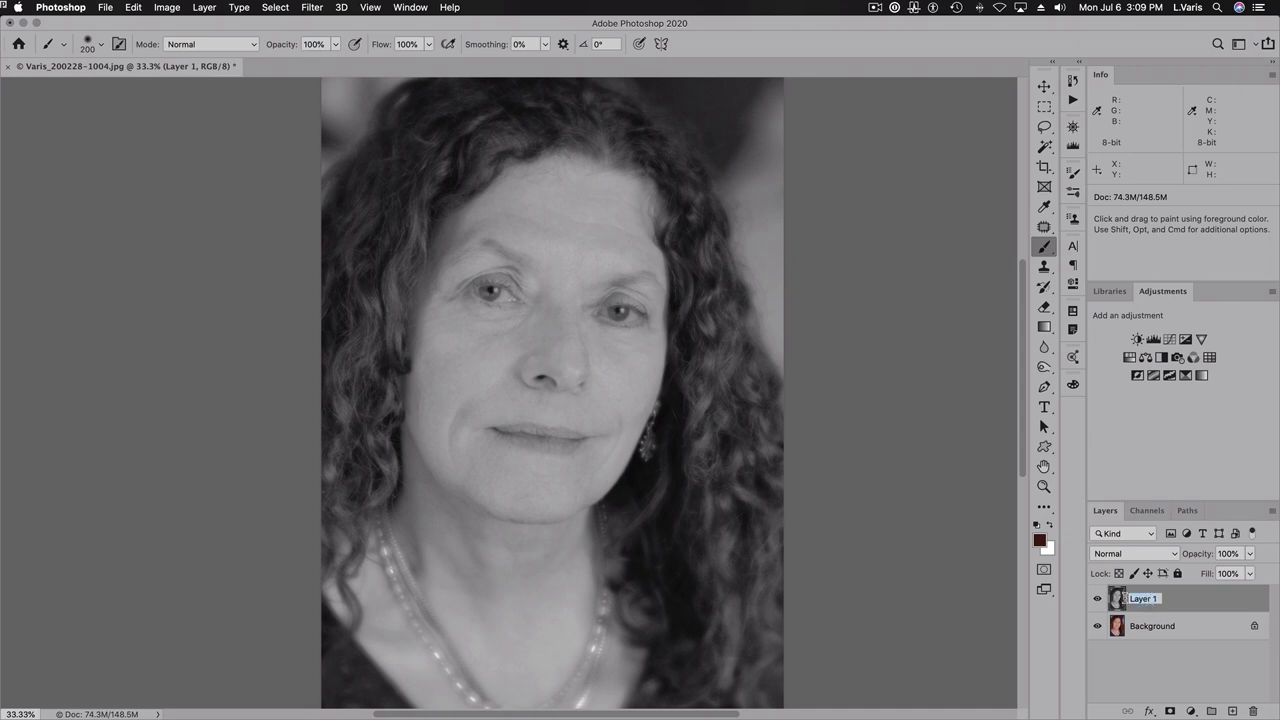
pyautogui.write('Sharpen')
pyautogui.click(1115, 598)
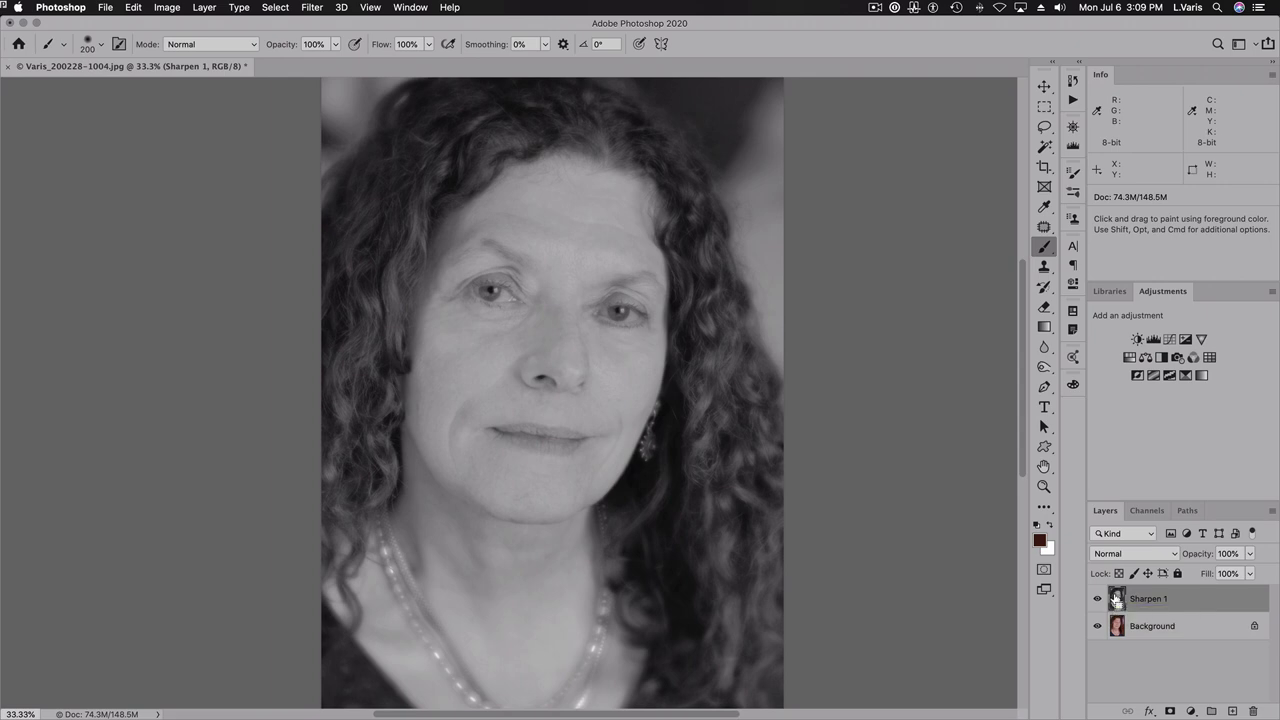
# Duplicate the Sharpen 1 layer three times
pyautogui.press('super+j')
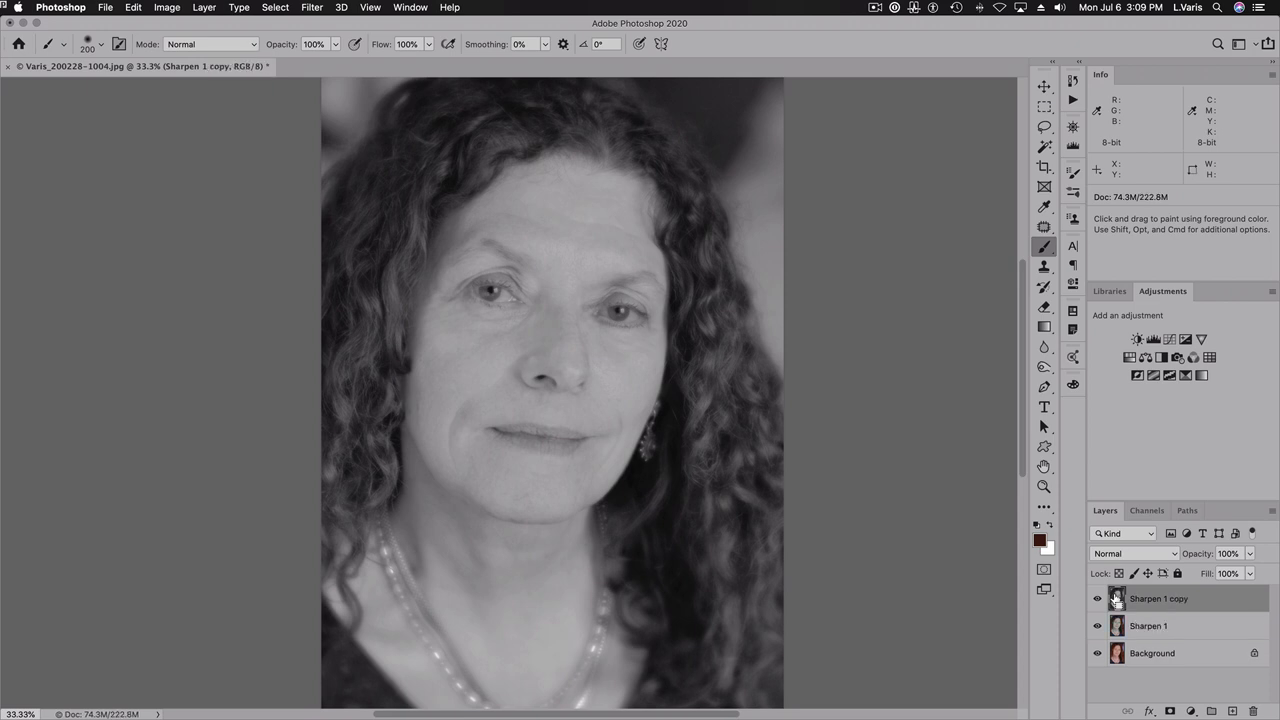
pyautogui.press('super+j')
pyautogui.press('super+j')
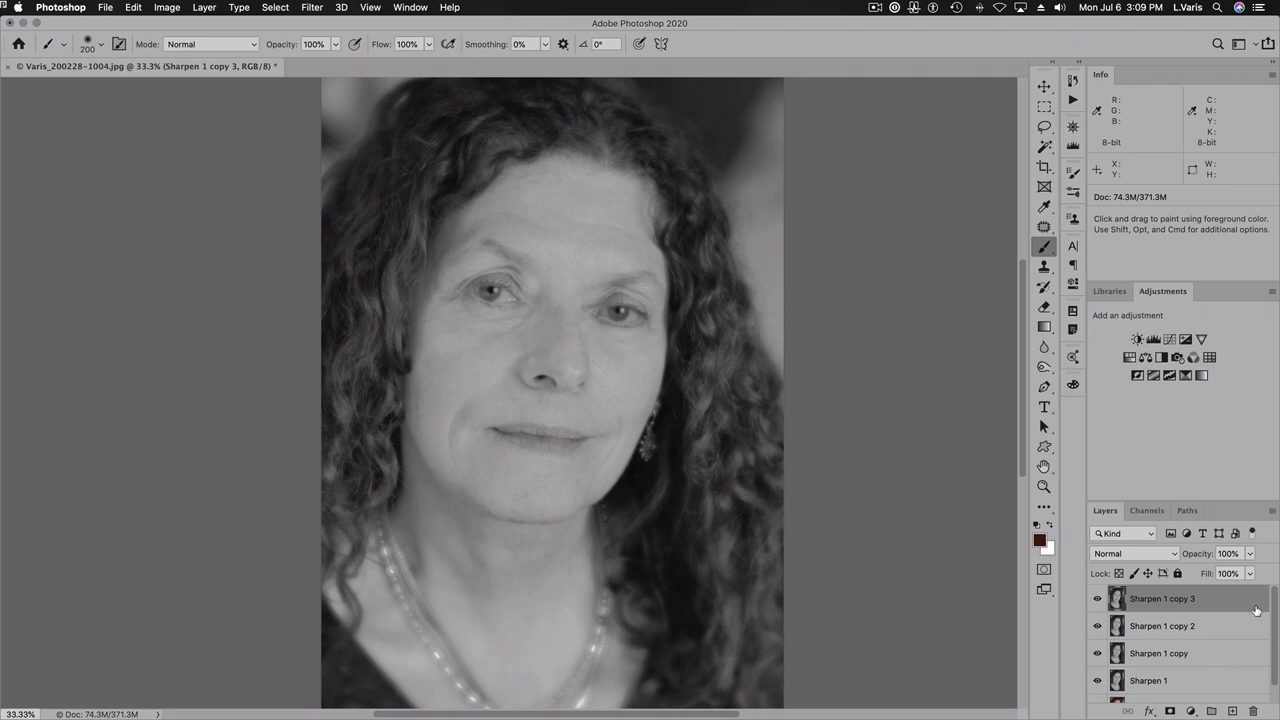
# Rename the three duplicate layers, from the top down, as Sharpen 4, Sharpen 3 and Sharpen 2
pyautogui.doubleClick(1166, 292)
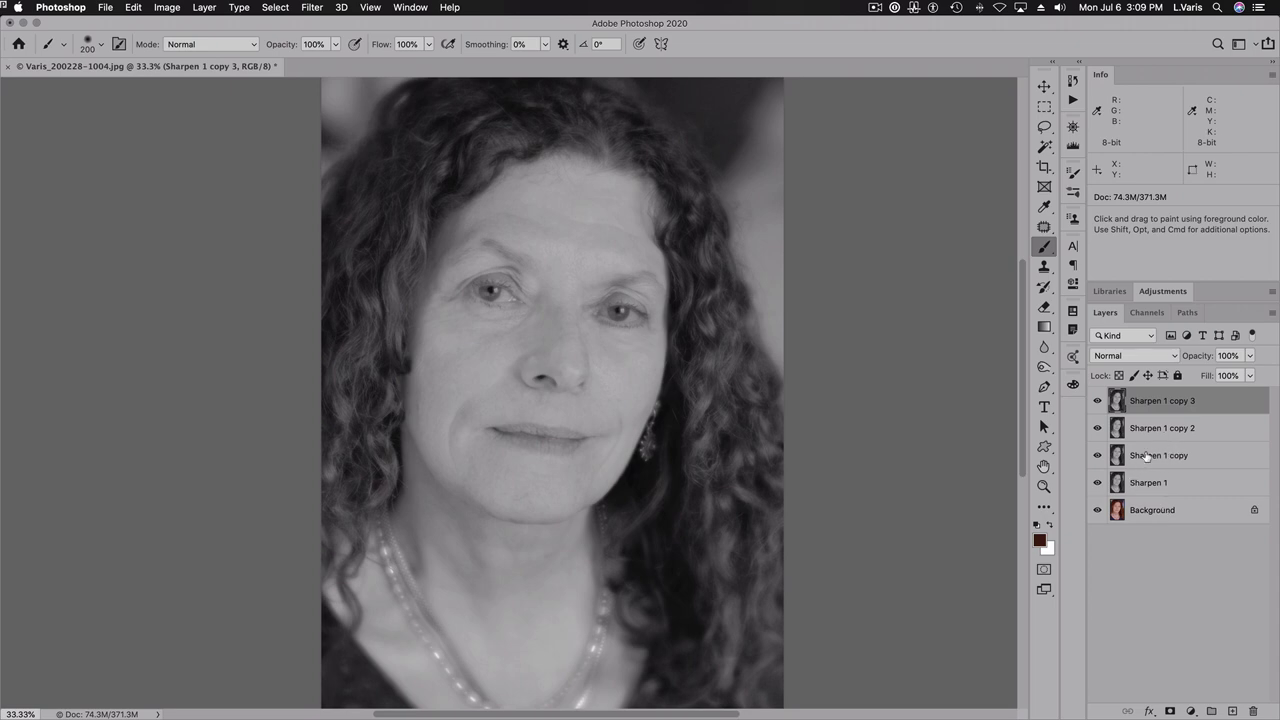
pyautogui.doubleClick(1149, 400)
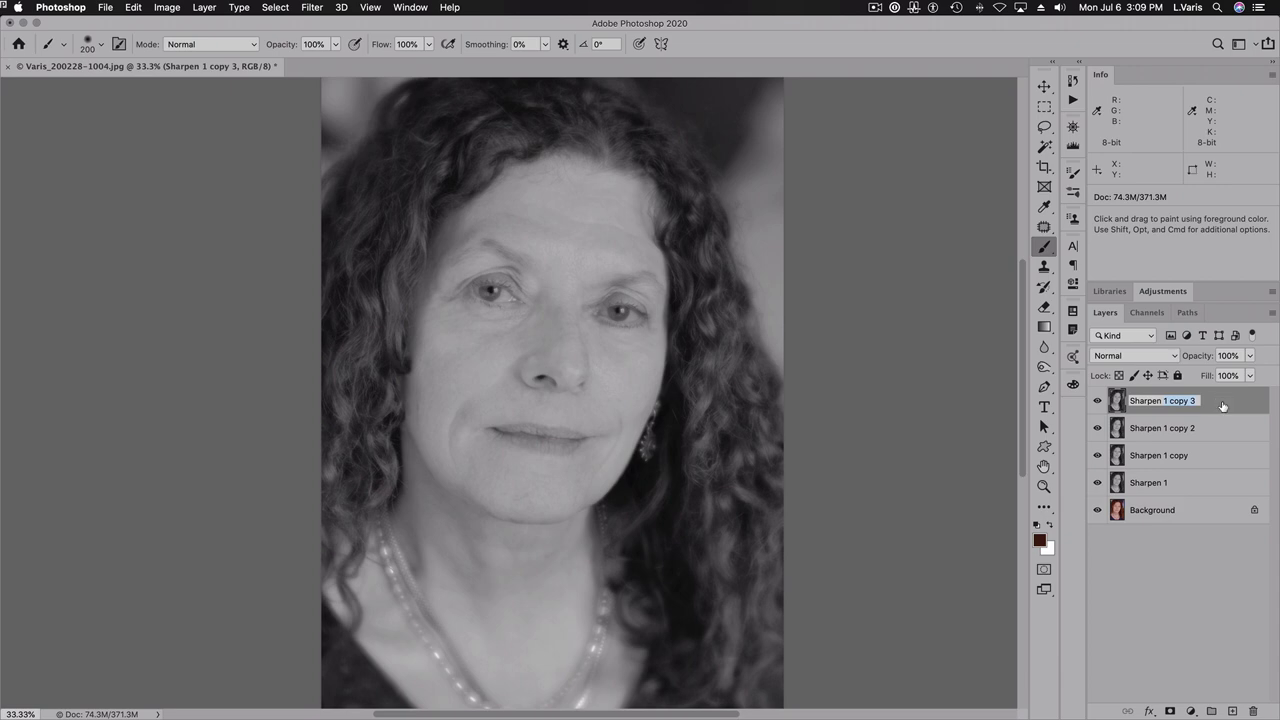
pyautogui.write('Sharpen 4')
pyautogui.press('Return')
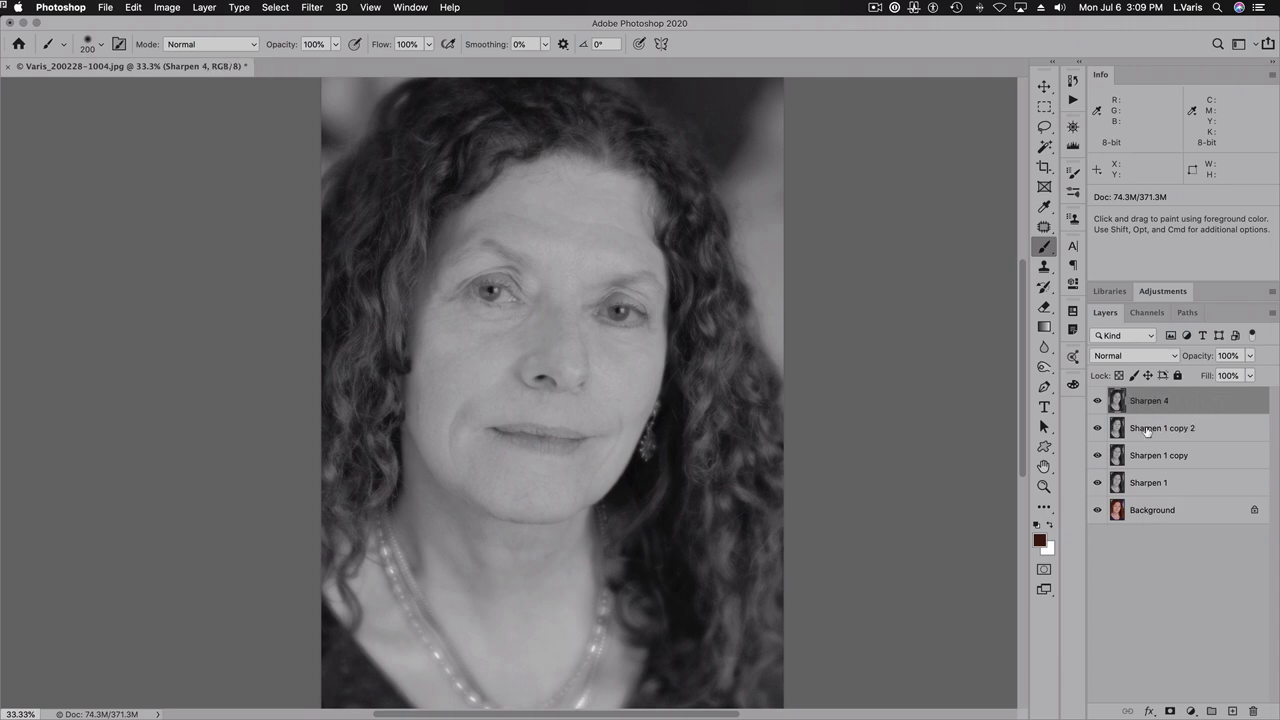
pyautogui.doubleClick(1147, 428)
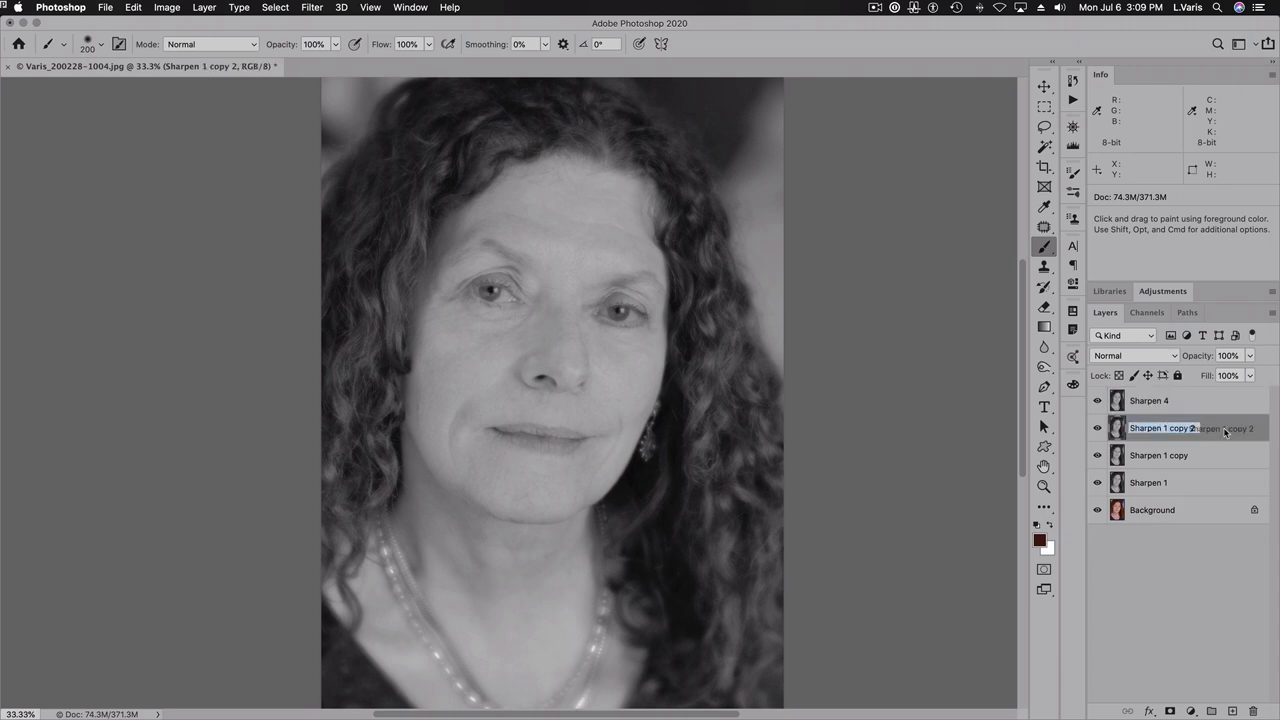
pyautogui.click(1164, 428)
pyautogui.write('3')
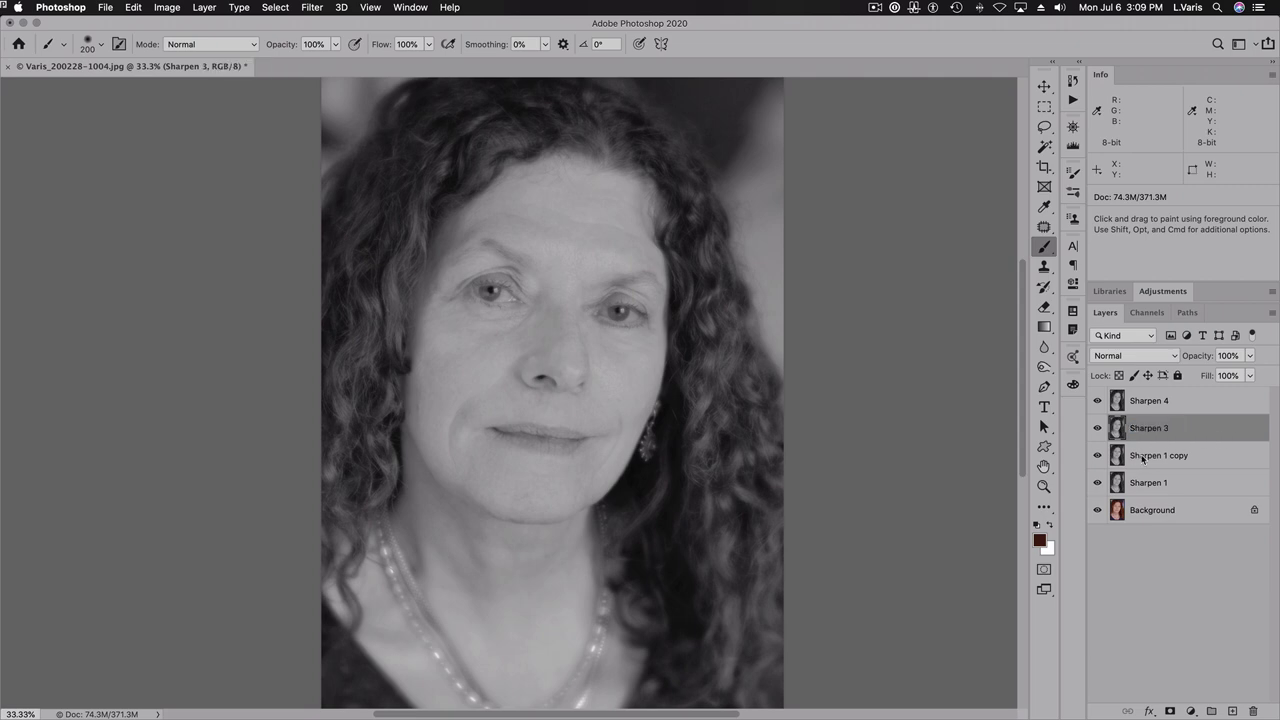
pyautogui.doubleClick(1160, 455)
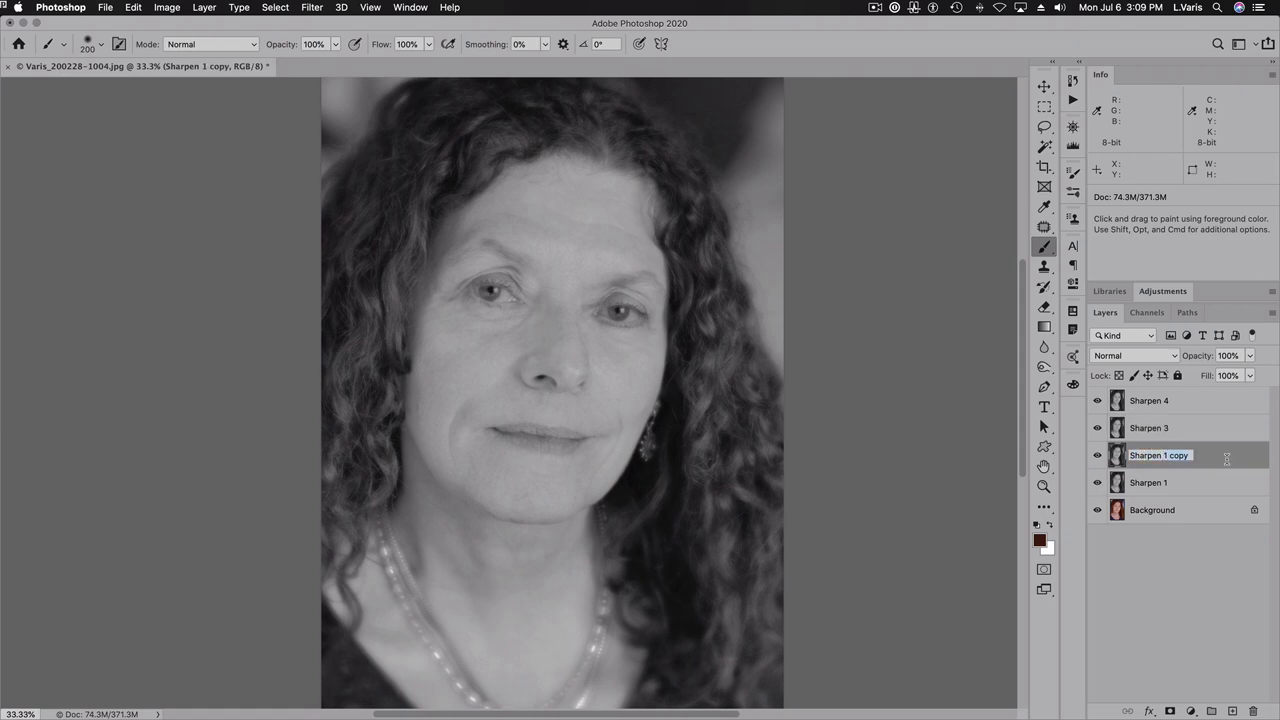
pyautogui.write('Sharpen 2')
pyautogui.press('Return')
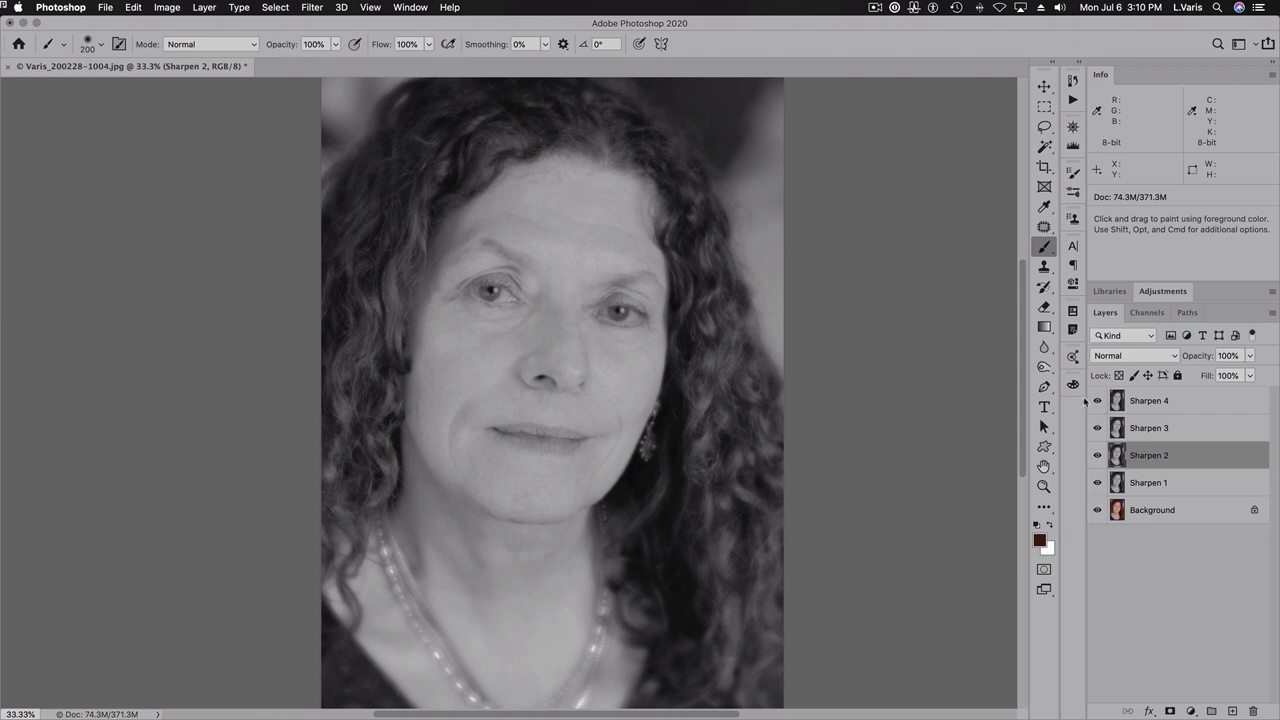
# Hide the Sharpen 2, 3 and 4 layers and apply a High Pass filter with a 5-pixel radius to Sharpen 1
pyautogui.moveTo(1098, 400); pyautogui.dragTo(1097, 457)
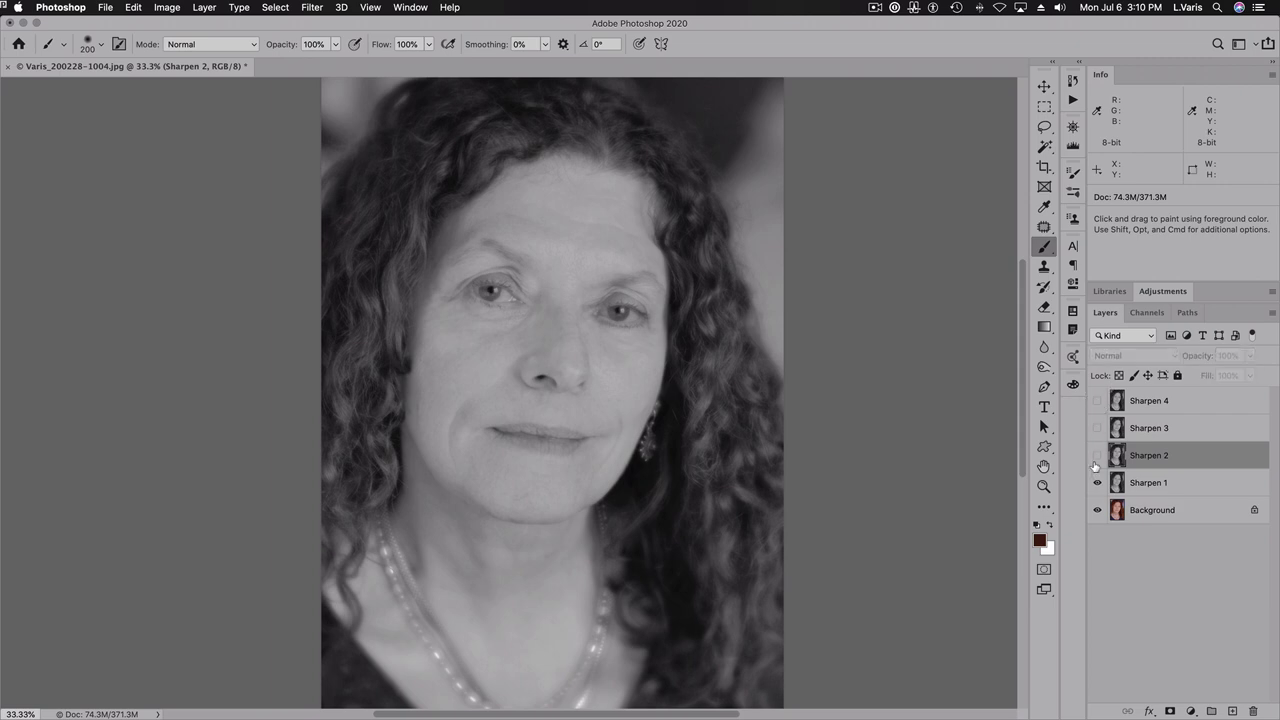
pyautogui.click(1117, 483)
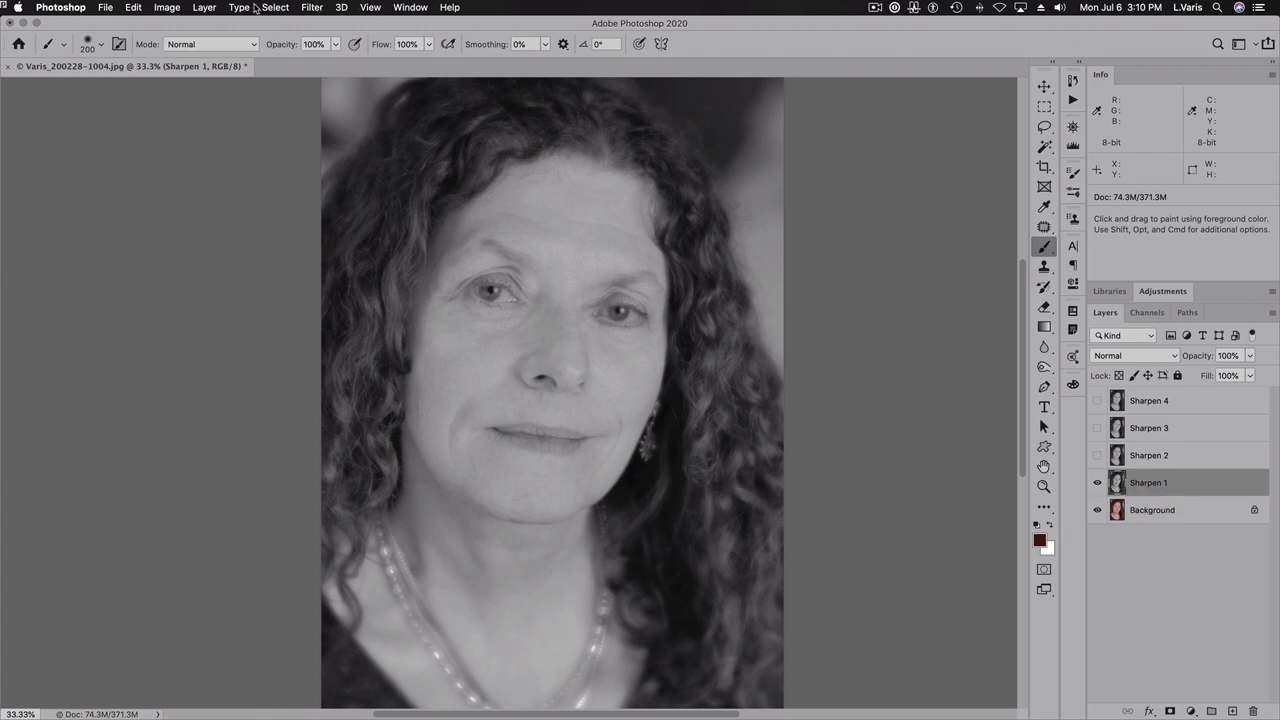
pyautogui.click(311, 8)
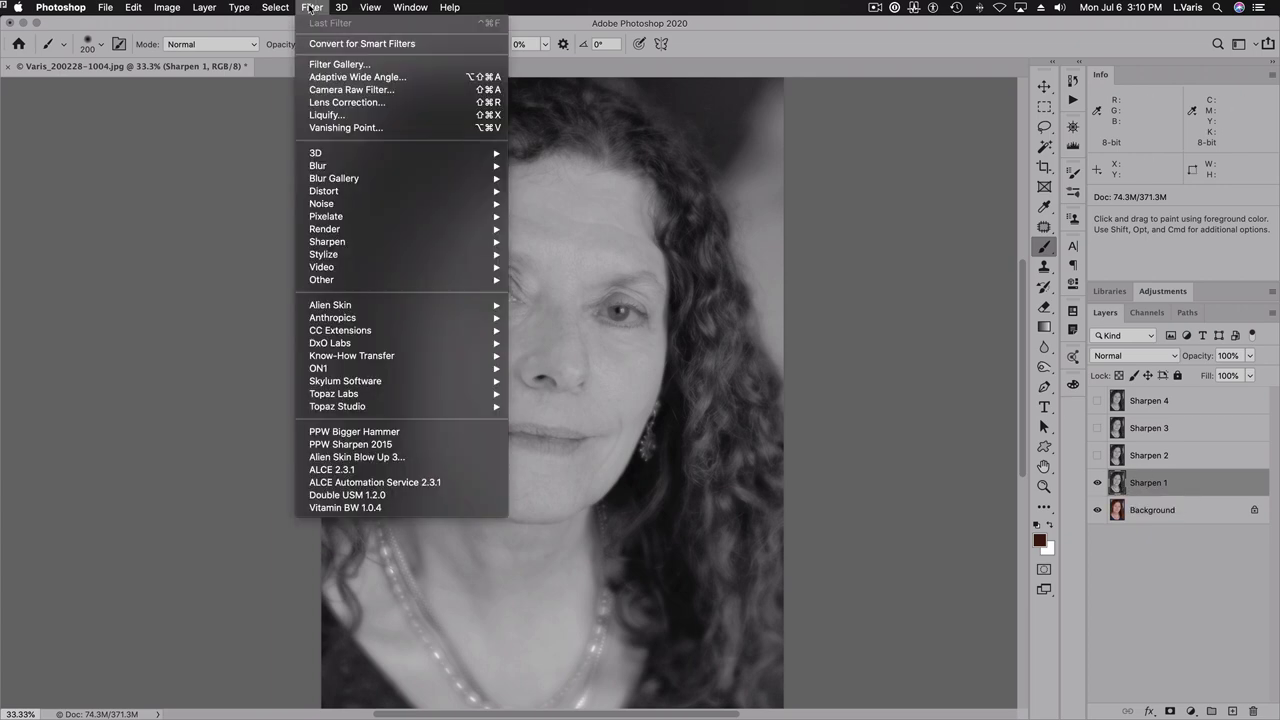
pyautogui.moveTo(342, 283)
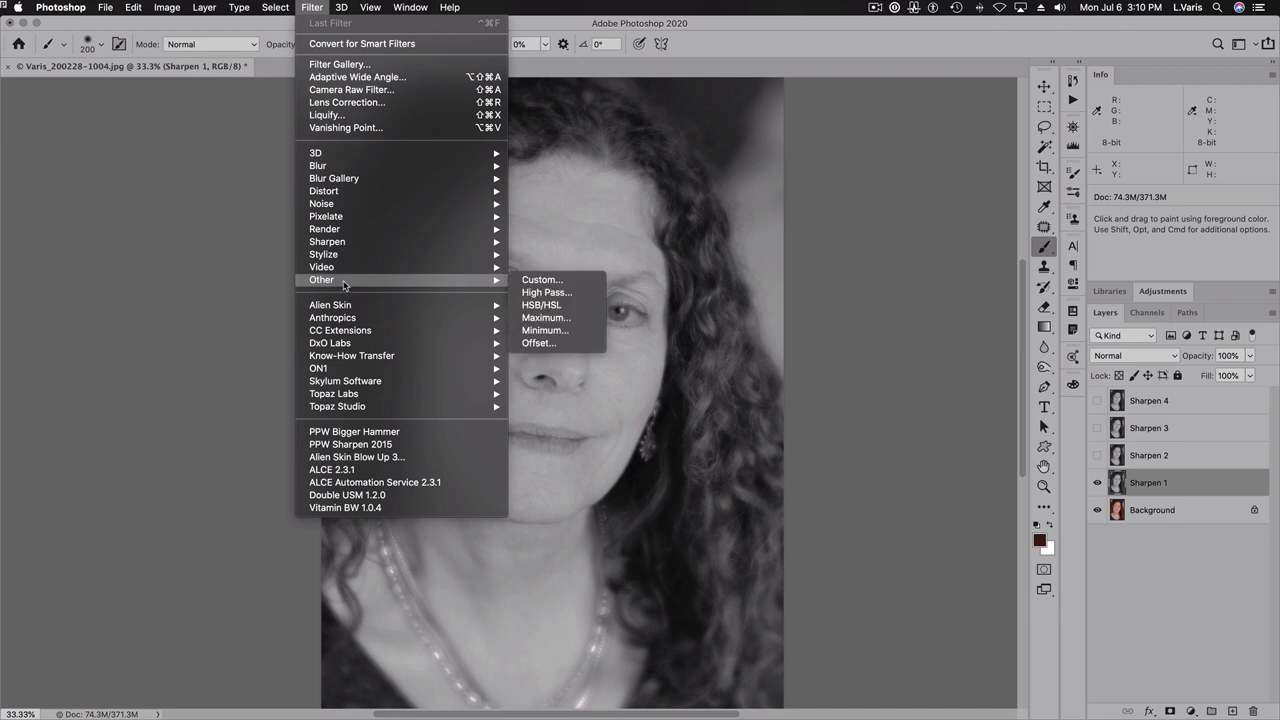
pyautogui.click(693, 345)
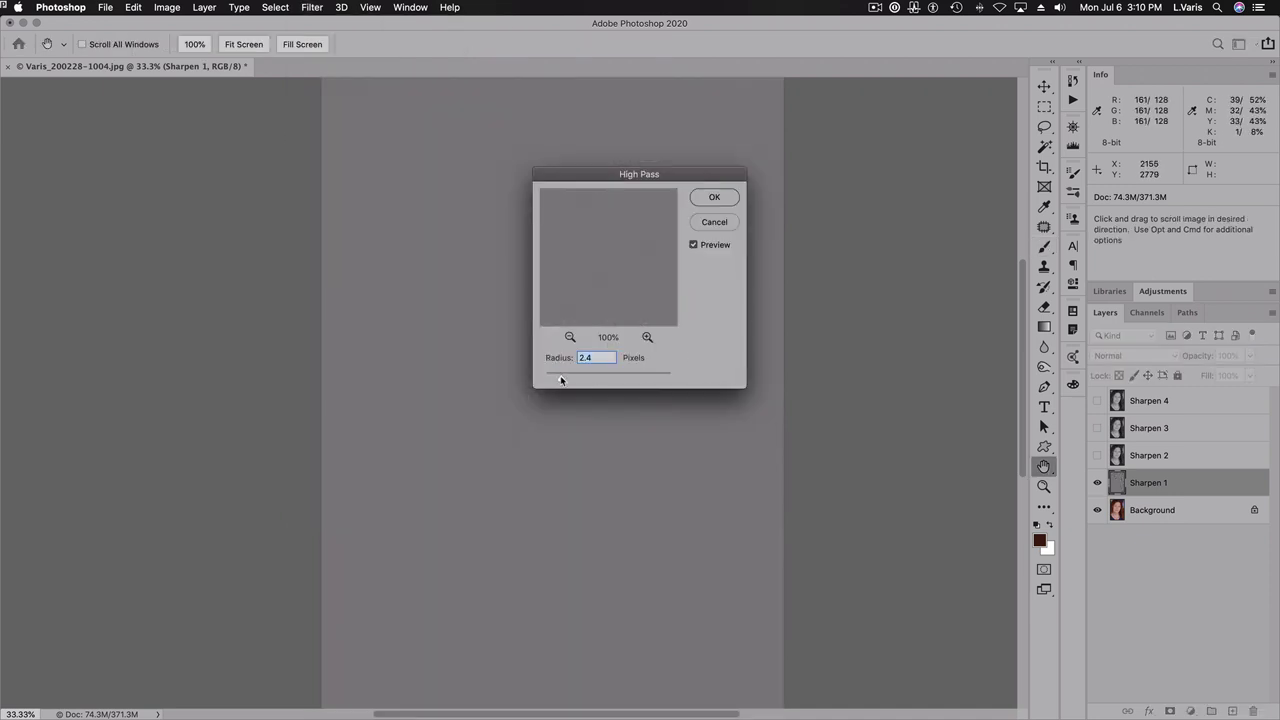
pyautogui.moveTo(561, 380); pyautogui.dragTo(578, 378)
pyautogui.moveTo(563, 174); pyautogui.dragTo(820, 196)
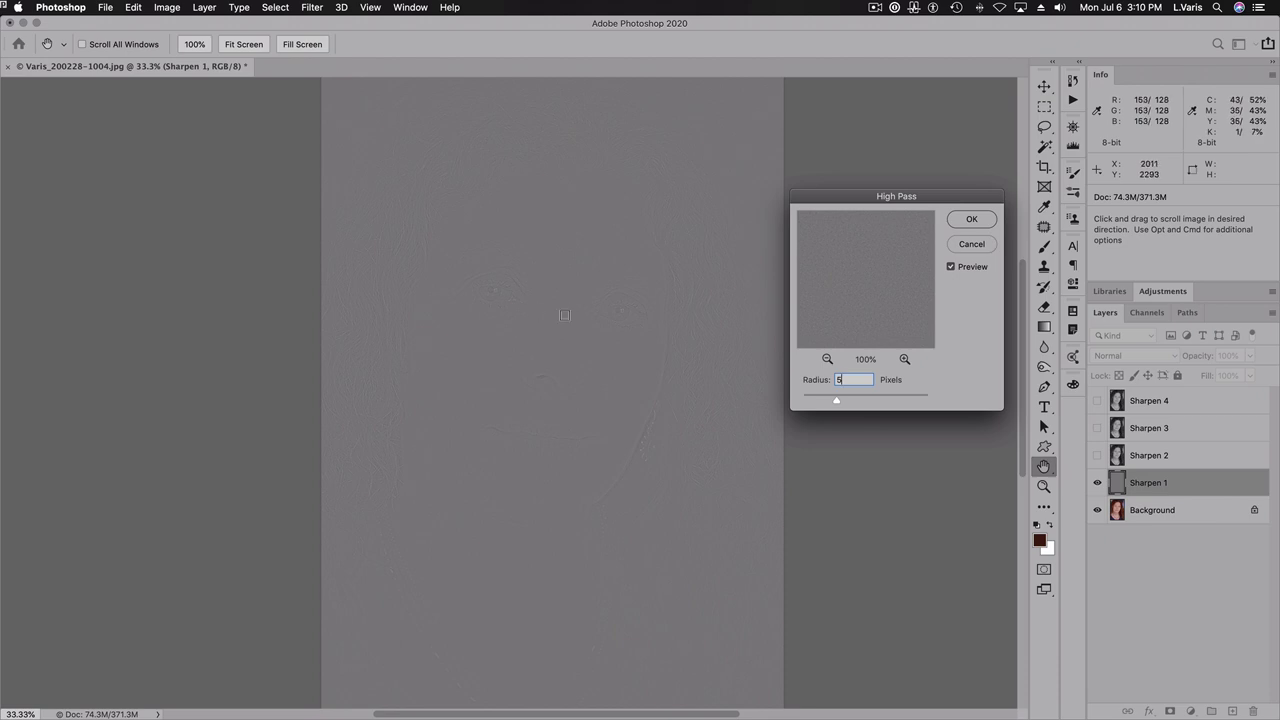
pyautogui.click(961, 220)
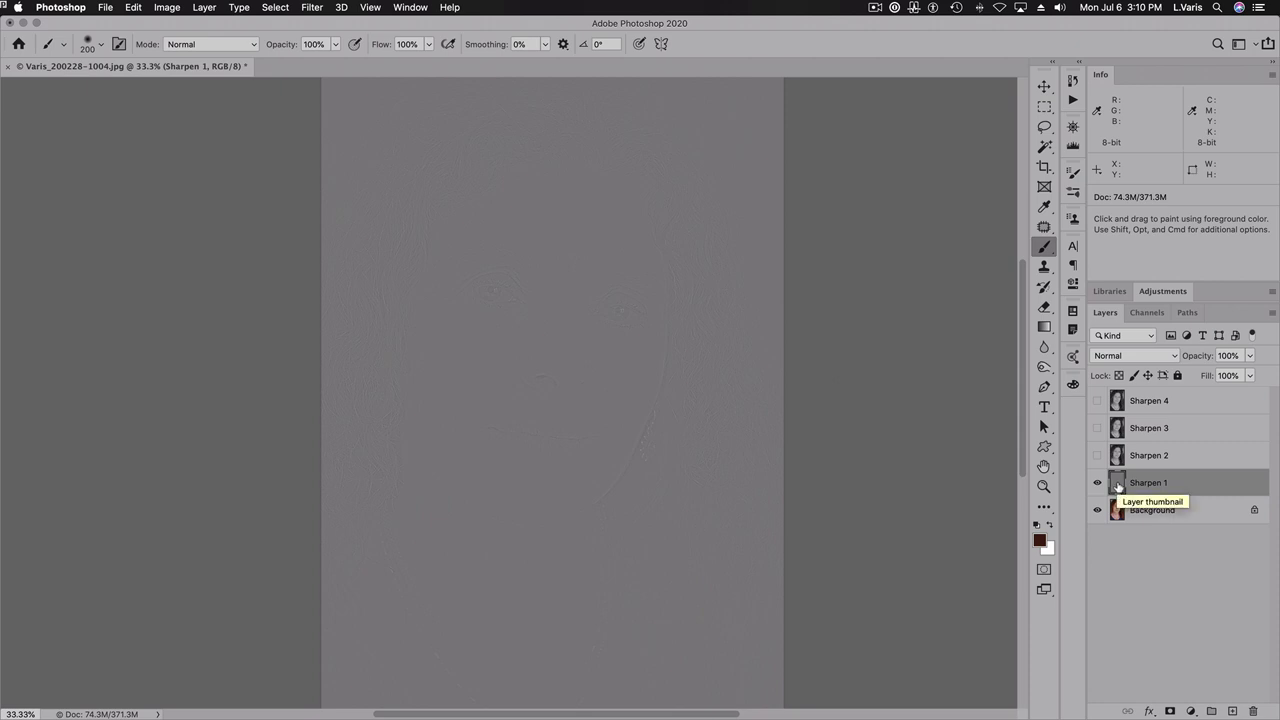
# Add a Curves adjustment layer above Sharpen 1 and clip it to that layer
pyautogui.click(1163, 292)
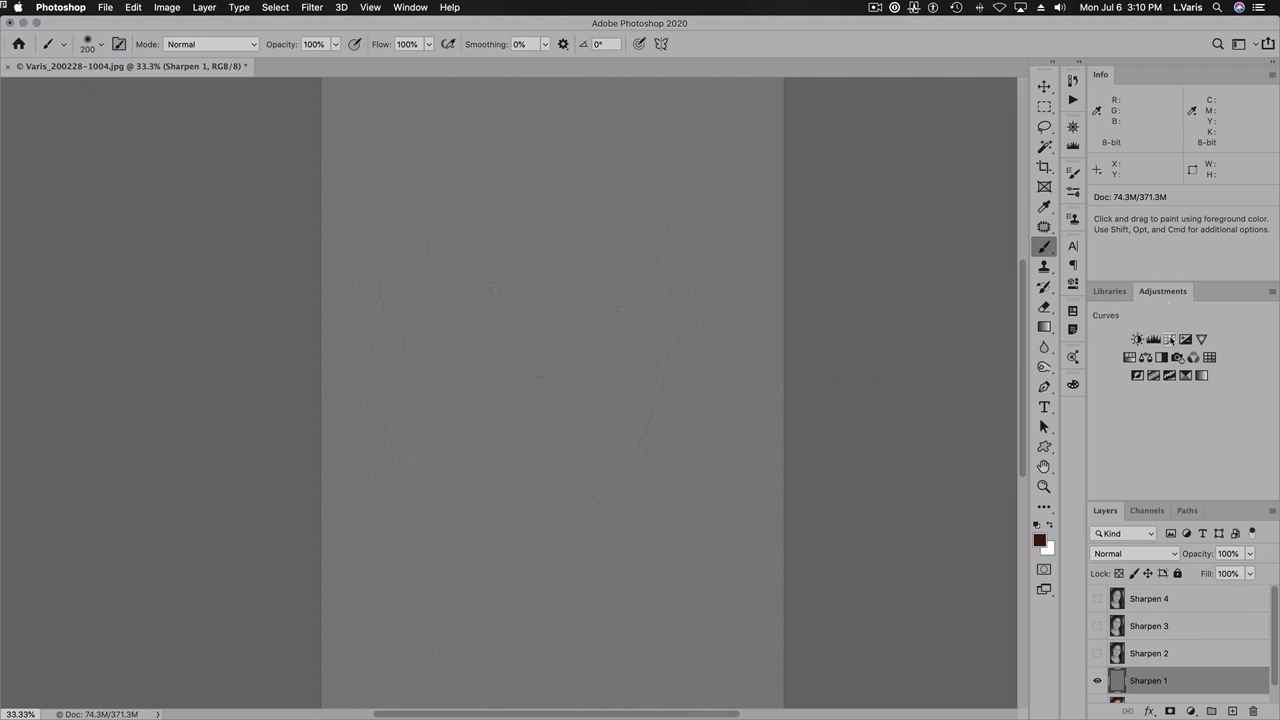
pyautogui.click(1171, 341)
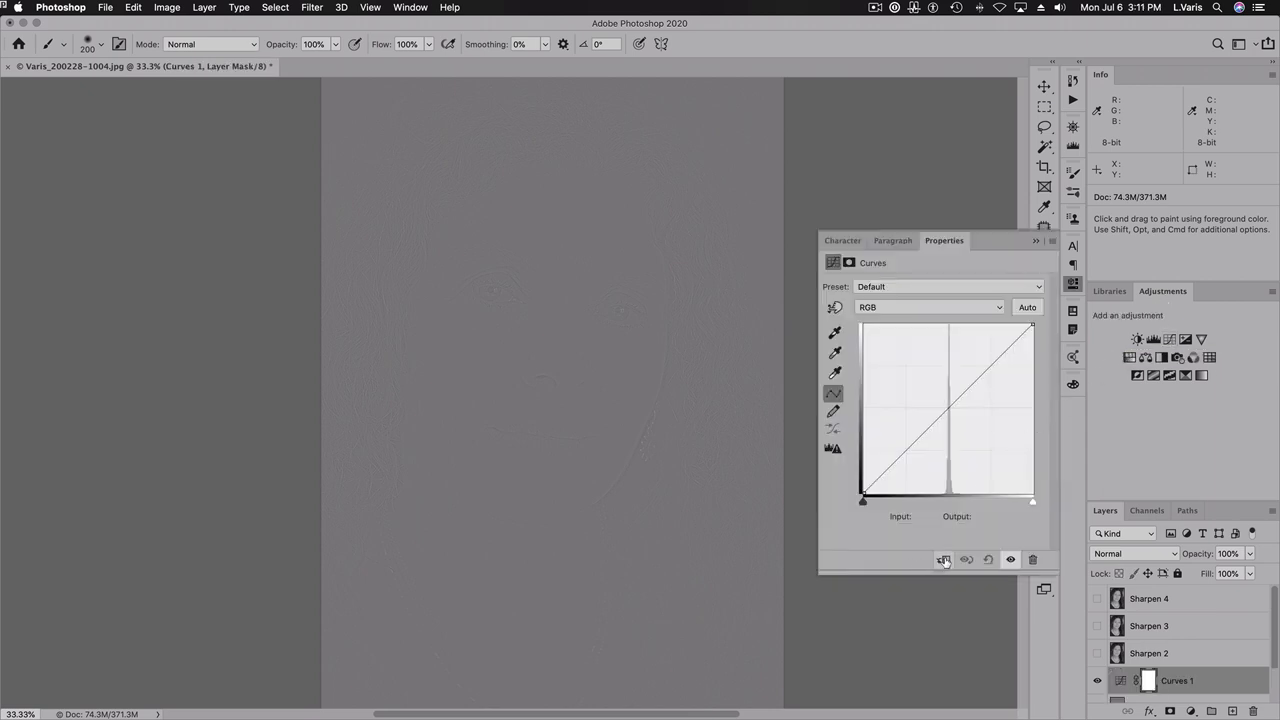
pyautogui.click(944, 561)
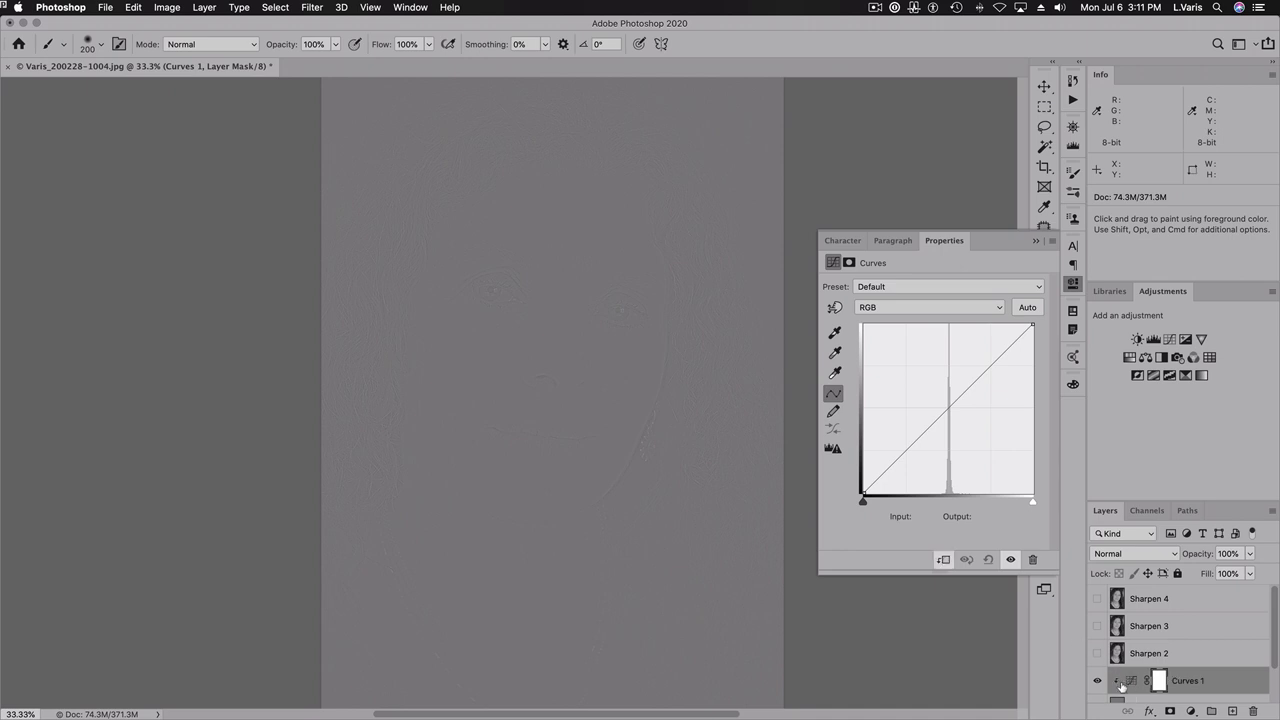
pyautogui.scroll(-2, 1122, 683)
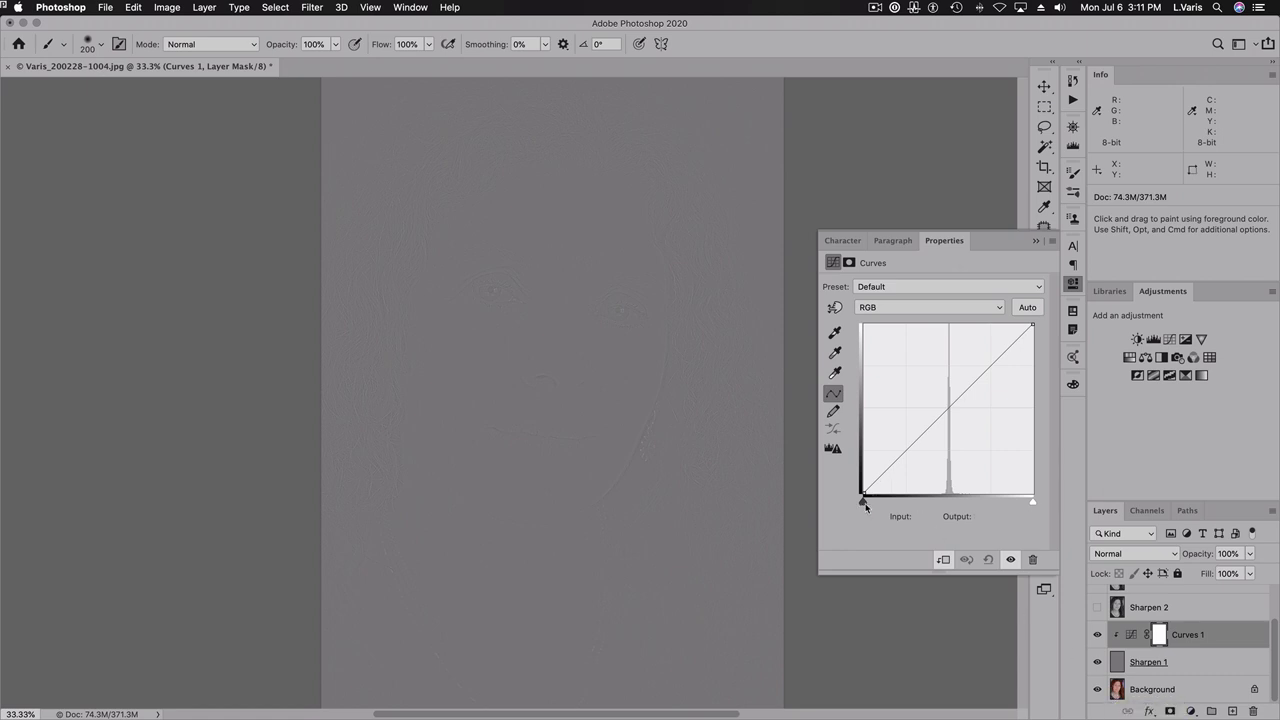
# Steepen the curve by moving its black point inward about a quarter of the range and setting the white point input to 190
pyautogui.moveTo(862, 505); pyautogui.dragTo(903, 510)
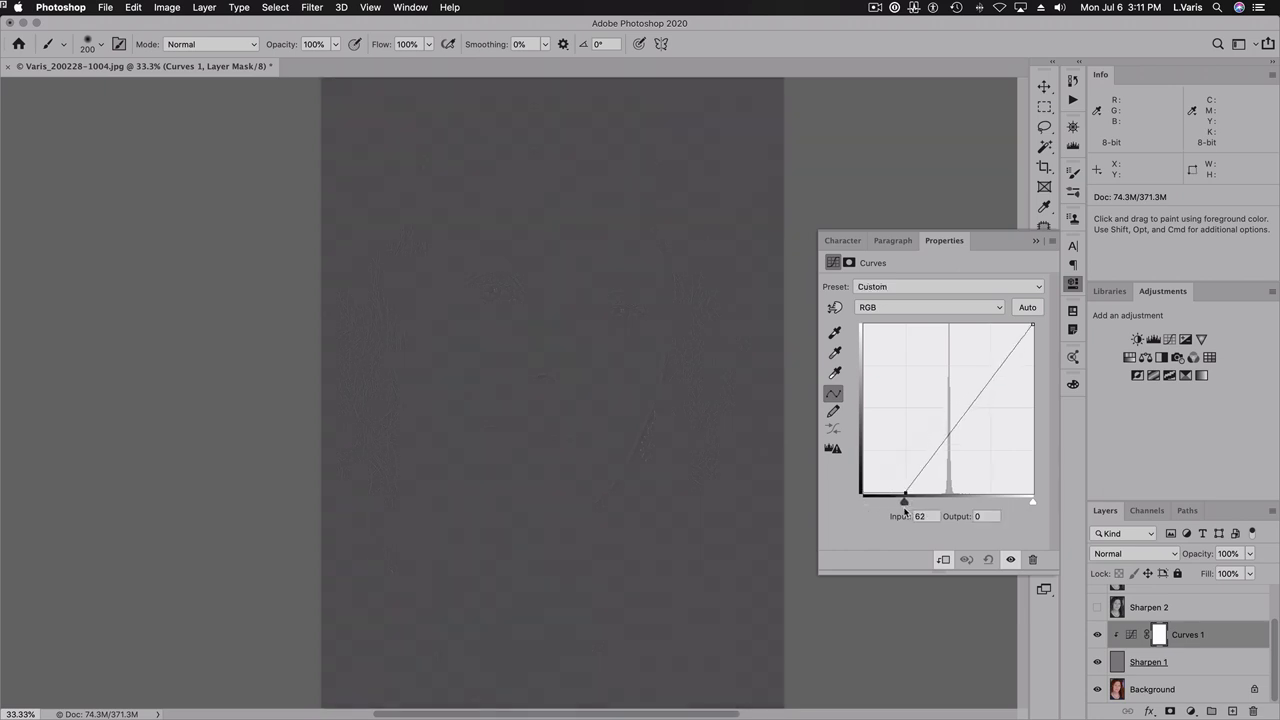
pyautogui.moveTo(1033, 505); pyautogui.dragTo(990, 503)
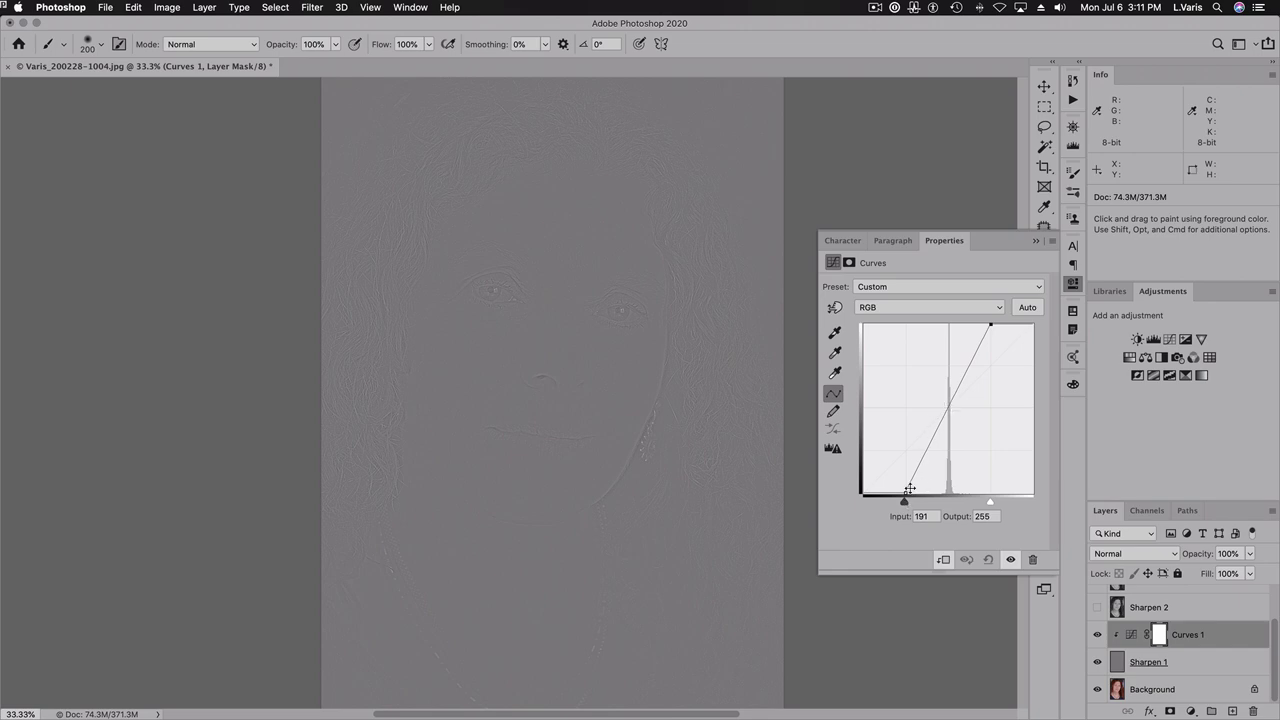
pyautogui.moveTo(905, 507); pyautogui.dragTo(908, 508)
pyautogui.click(990, 505)
# Compare the High Pass detail with and without the Curves adjustment, and close the curve settings
pyautogui.click(1011, 560)
pyautogui.click(1011, 560)
pyautogui.click(1011, 560)
pyautogui.click(1011, 560)
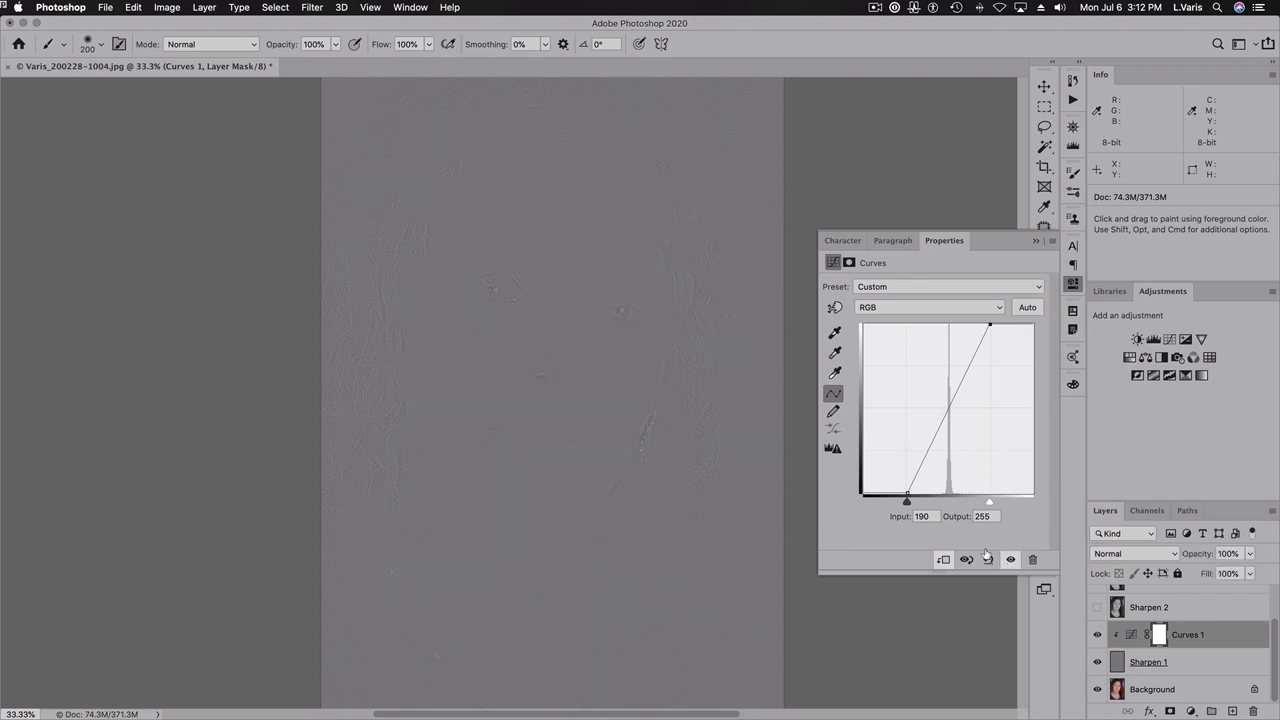
pyautogui.click(1072, 284)
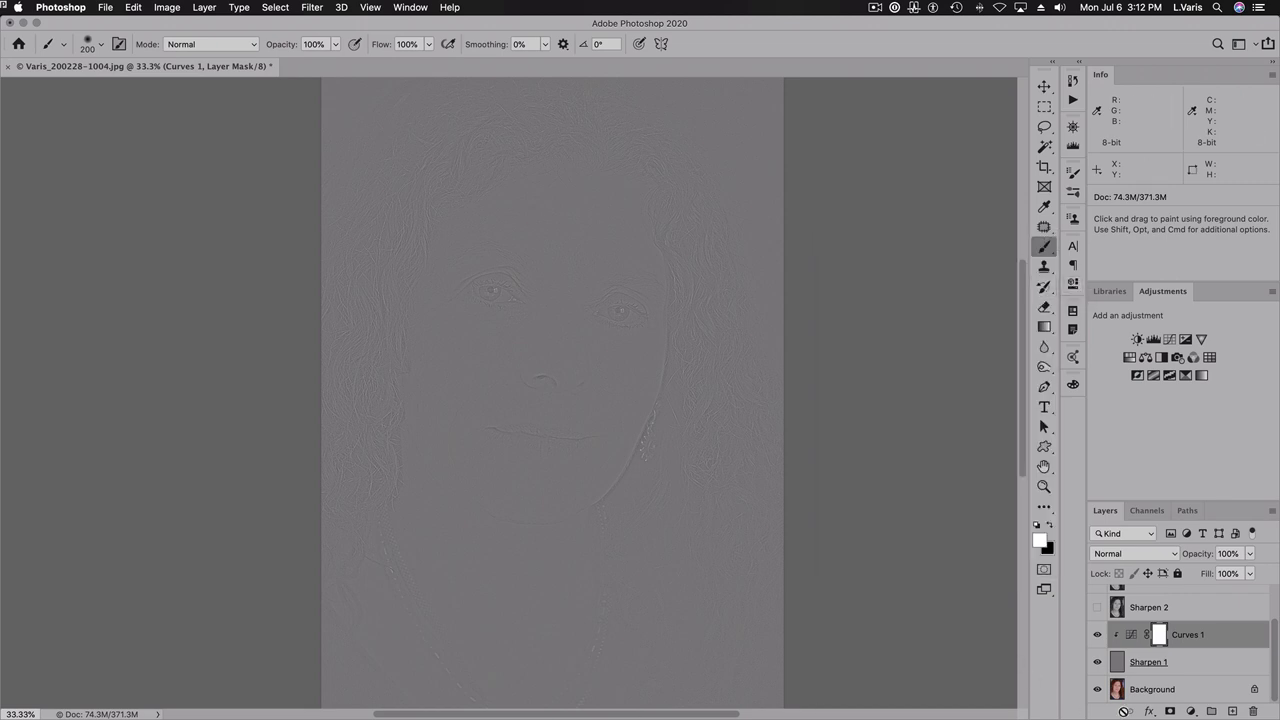
# Set the Sharpen 1 layer's blend mode to Overlay and compare the portrait with and without the layer
pyautogui.click(1118, 665)
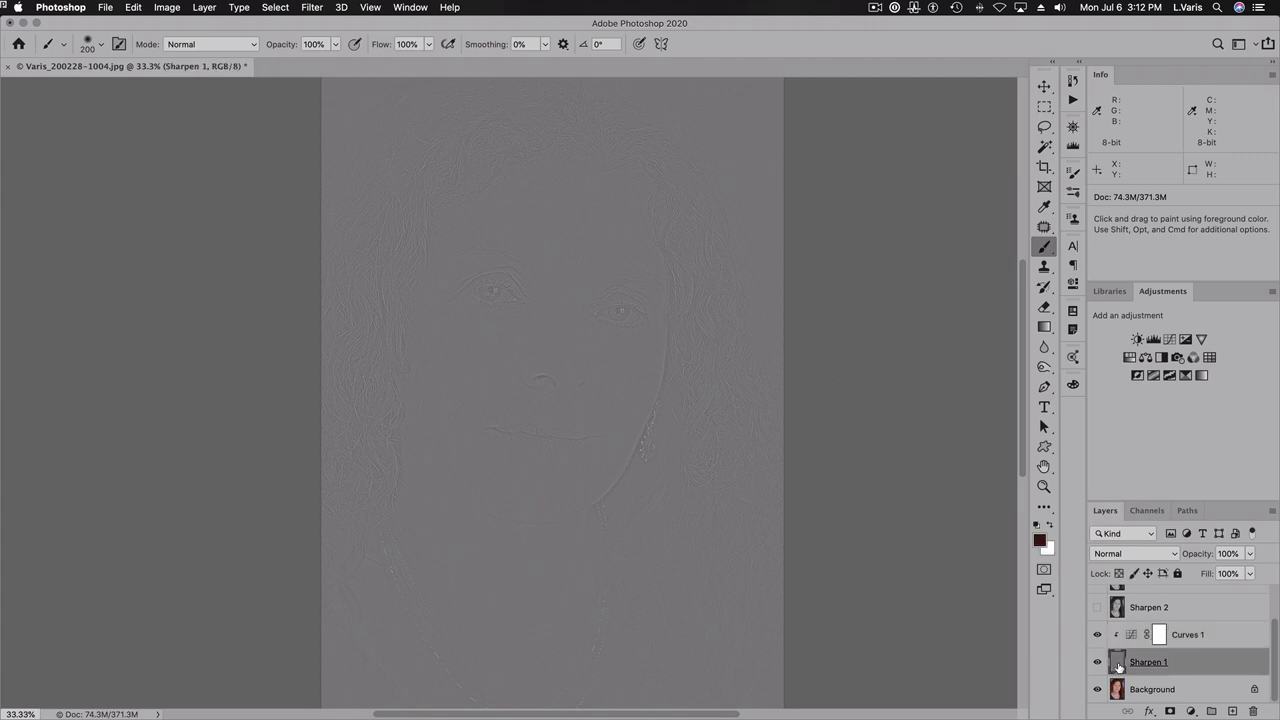
pyautogui.click(1140, 554)
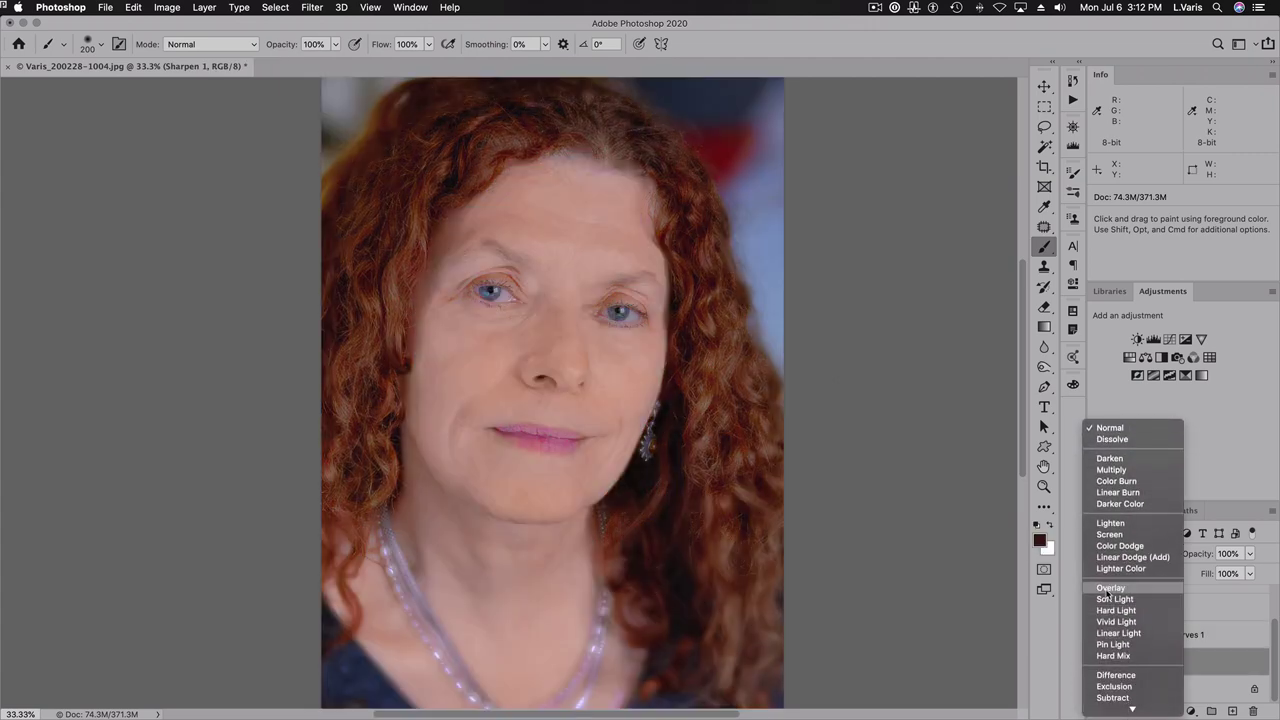
pyautogui.click(1109, 589)
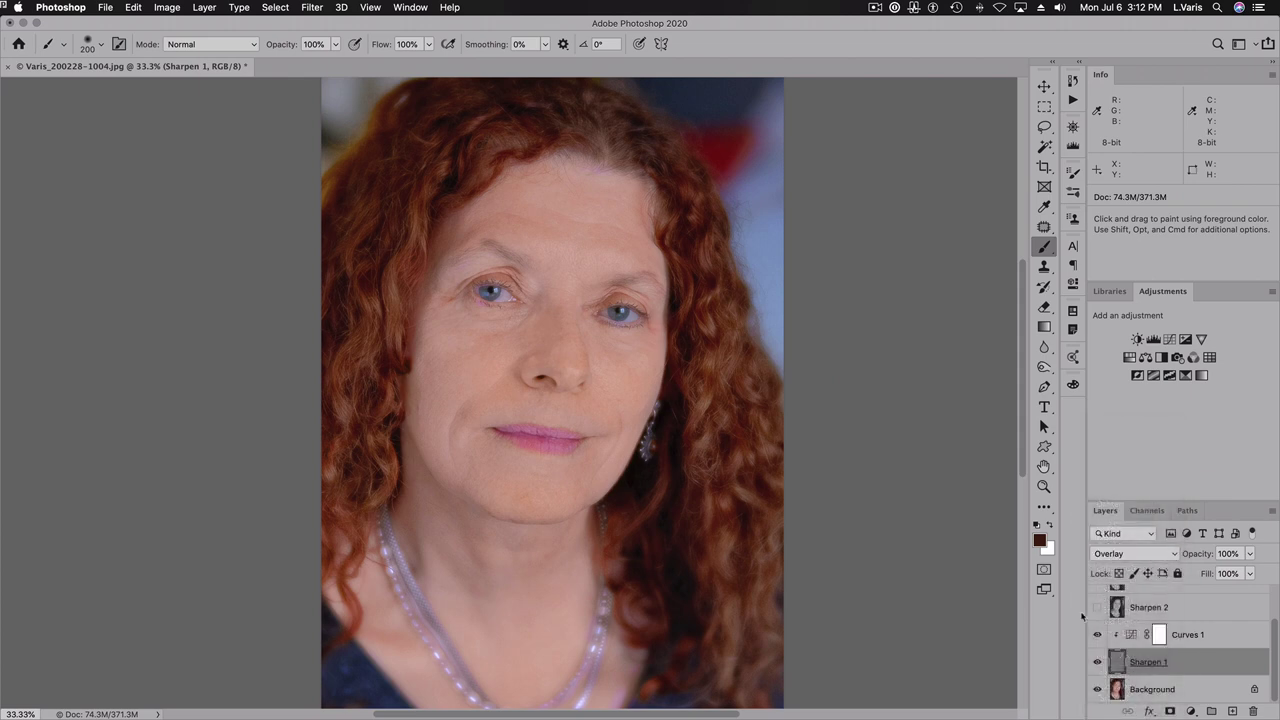
pyautogui.click(1098, 662)
pyautogui.click(1098, 663)
pyautogui.click(1098, 663)
pyautogui.click(1098, 663)
# Show the Sharpen 2 layer and apply a High Pass filter with a 10-pixel radius to it
pyautogui.click(1116, 607)
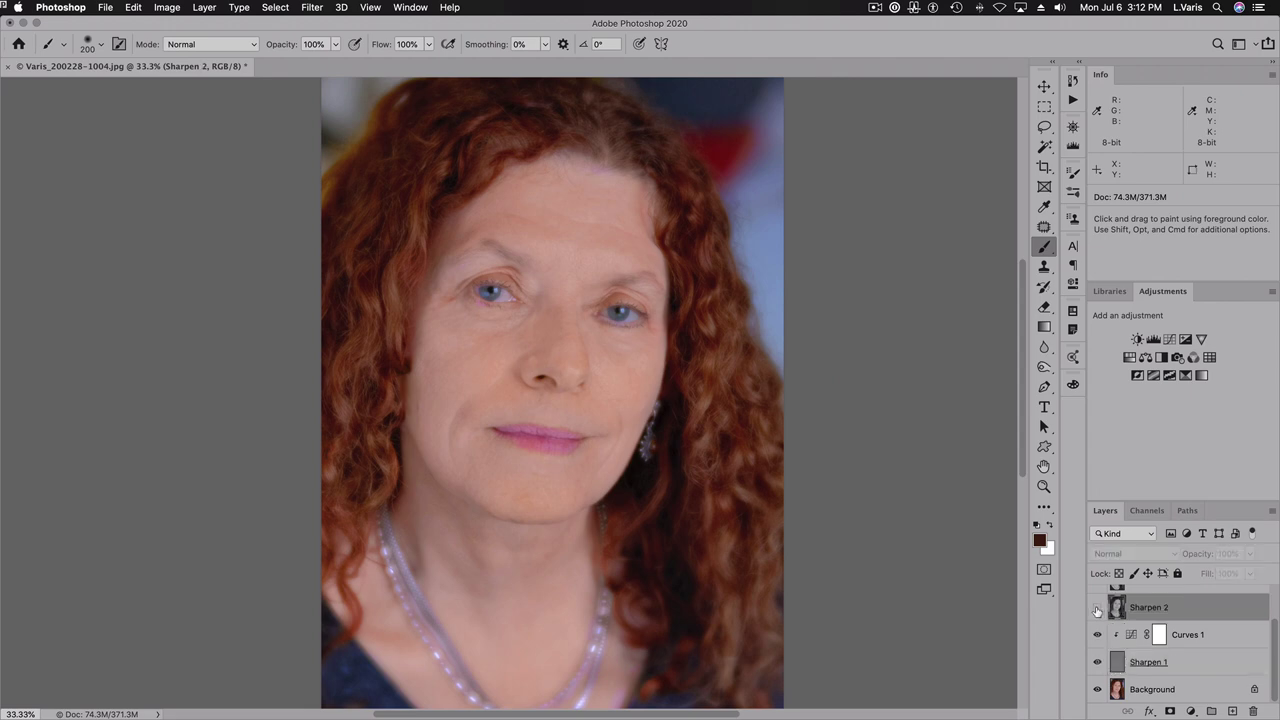
pyautogui.click(1098, 608)
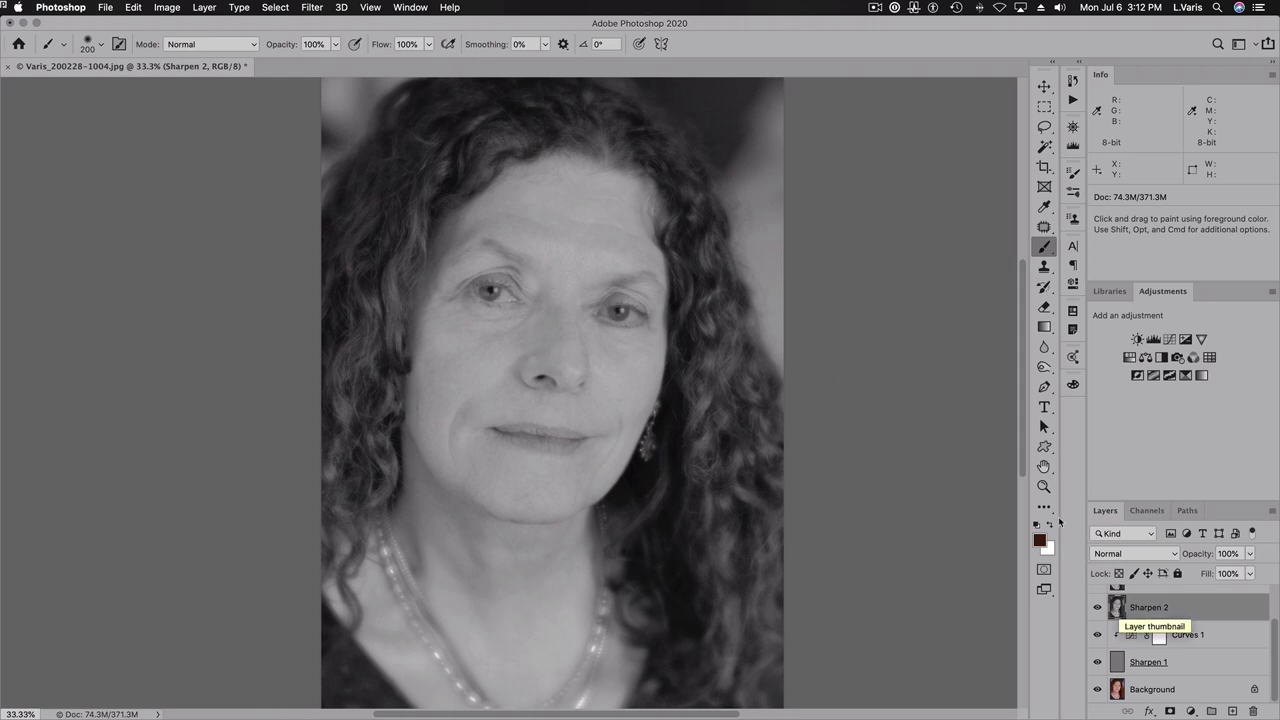
pyautogui.click(313, 8)
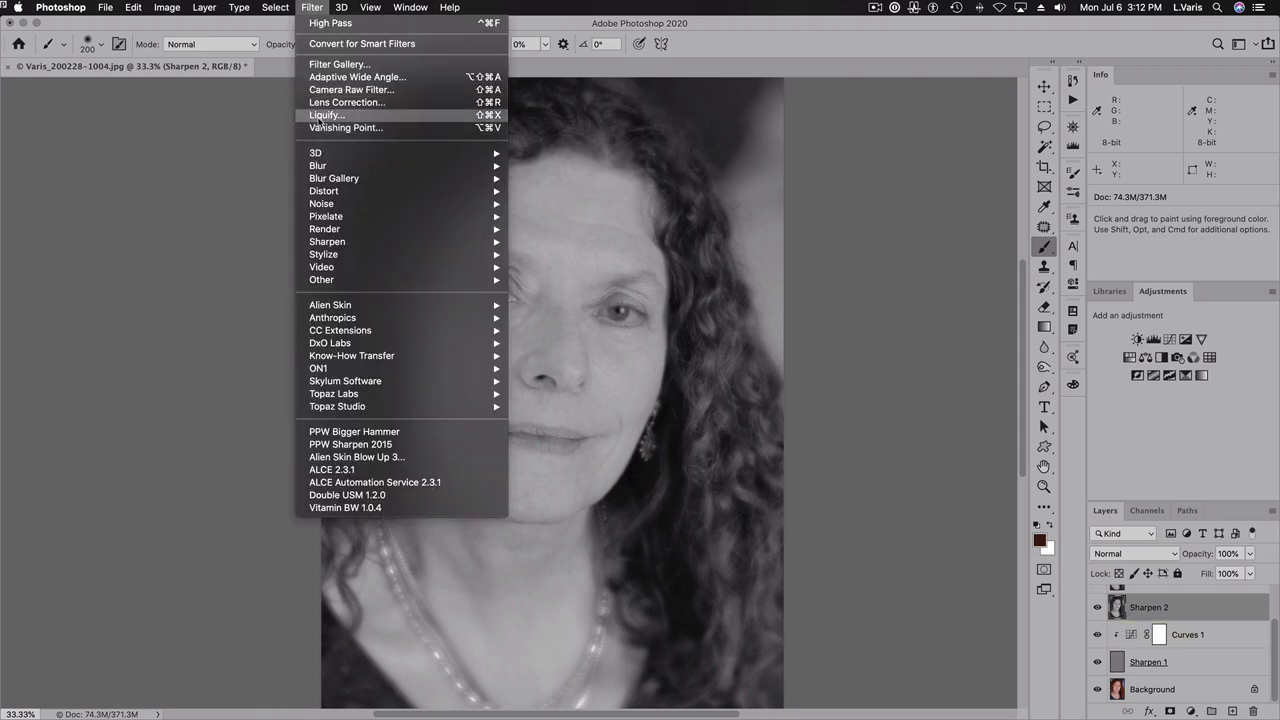
pyautogui.moveTo(323, 283)
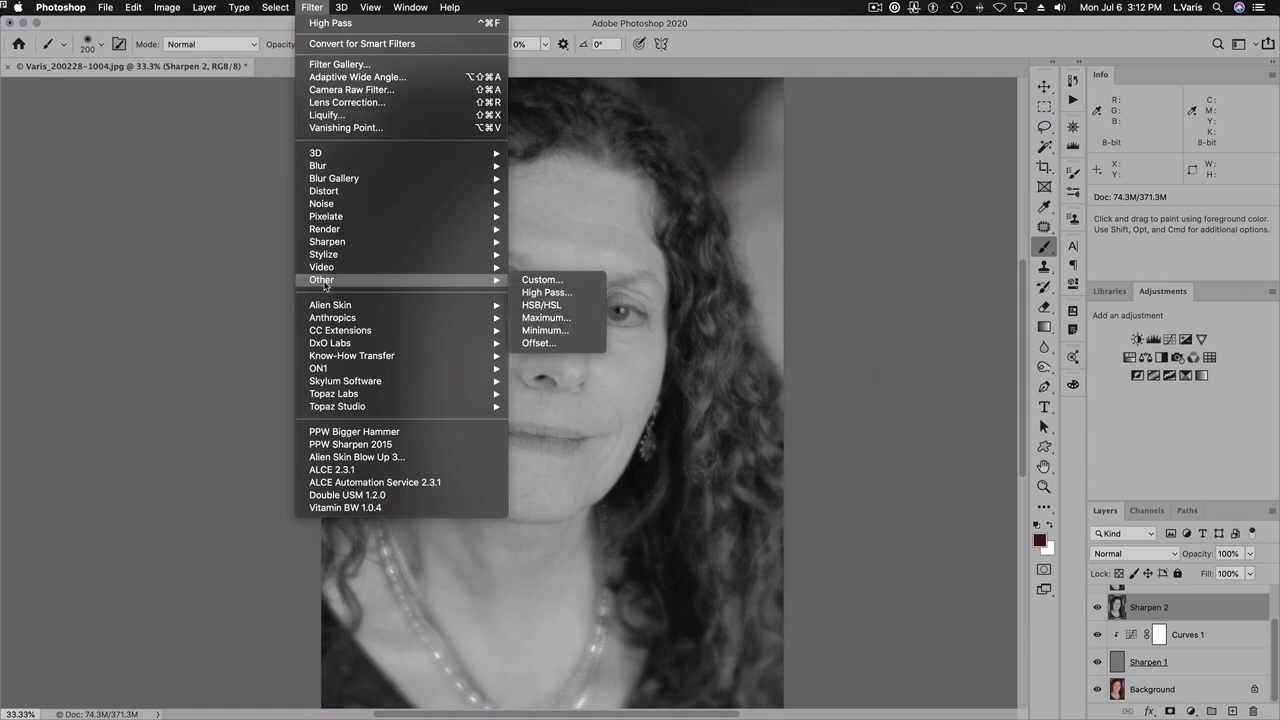
pyautogui.click(583, 297)
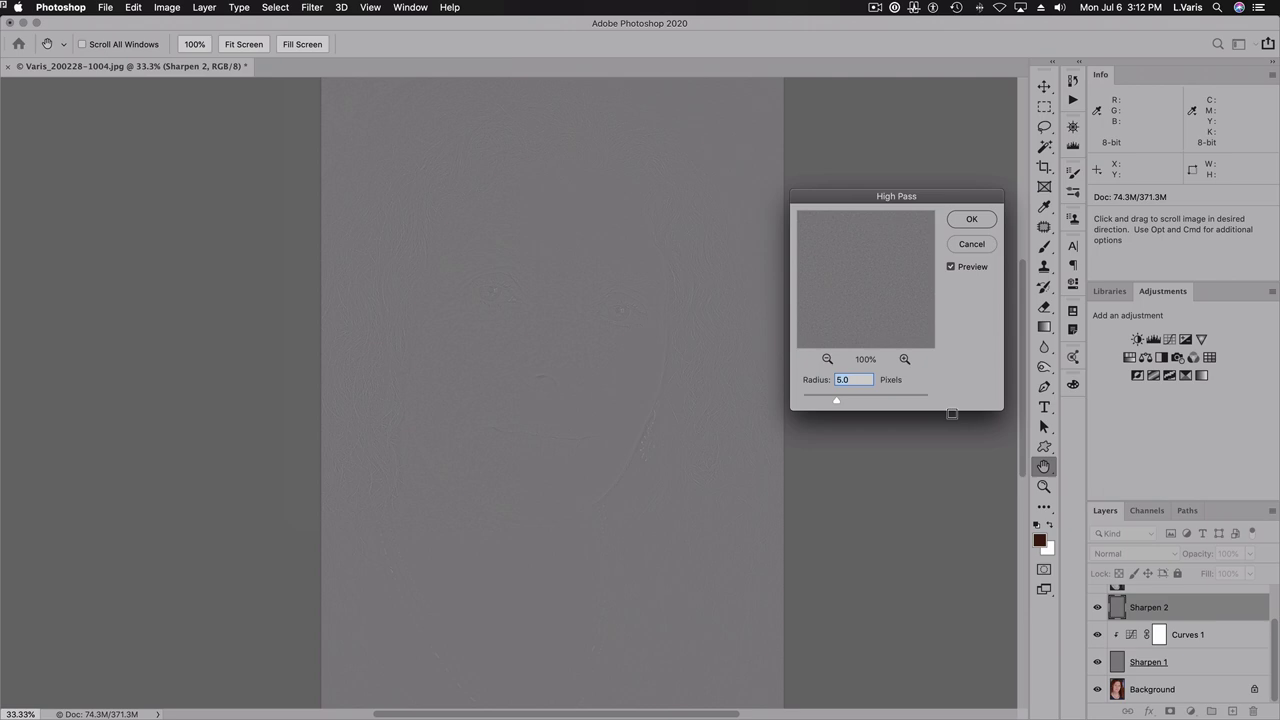
pyautogui.write('10')
pyautogui.click(956, 219)
pyautogui.press('b')
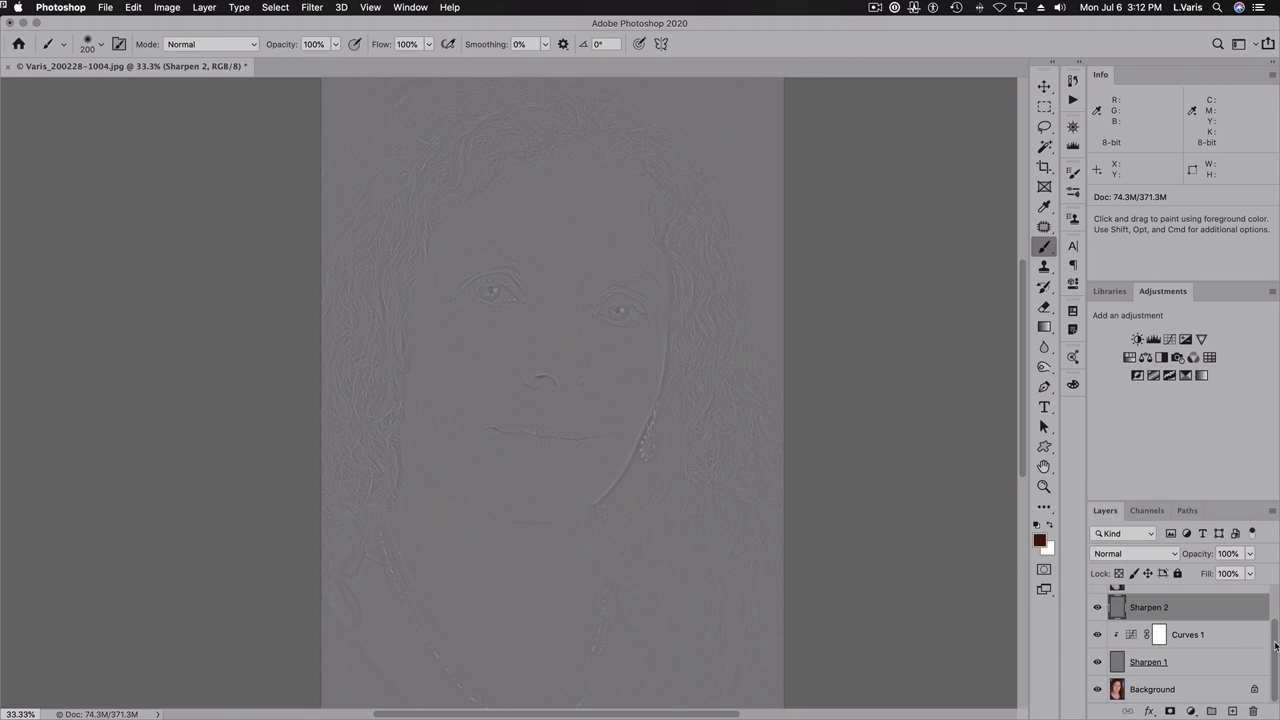
# Set the Sharpen 2 layer's blend mode to Overlay and compare the portrait with and without the layer
pyautogui.scroll(1, 1275, 641)
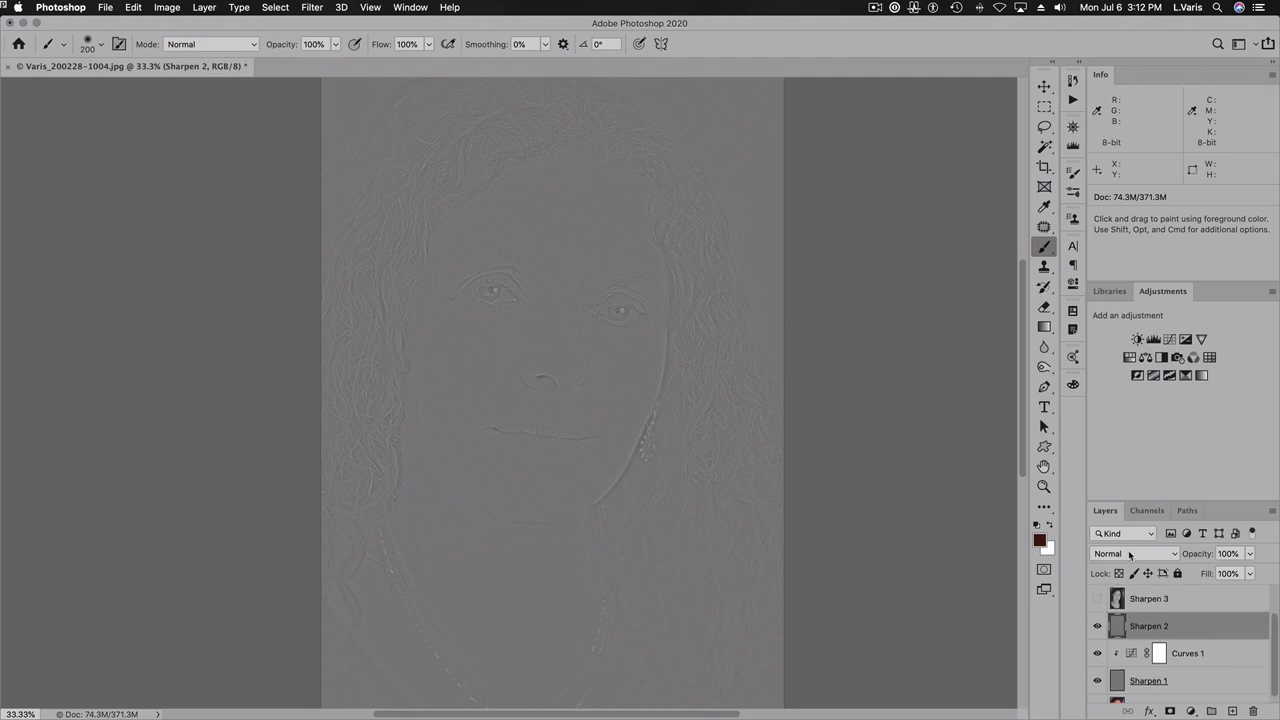
pyautogui.click(1130, 555)
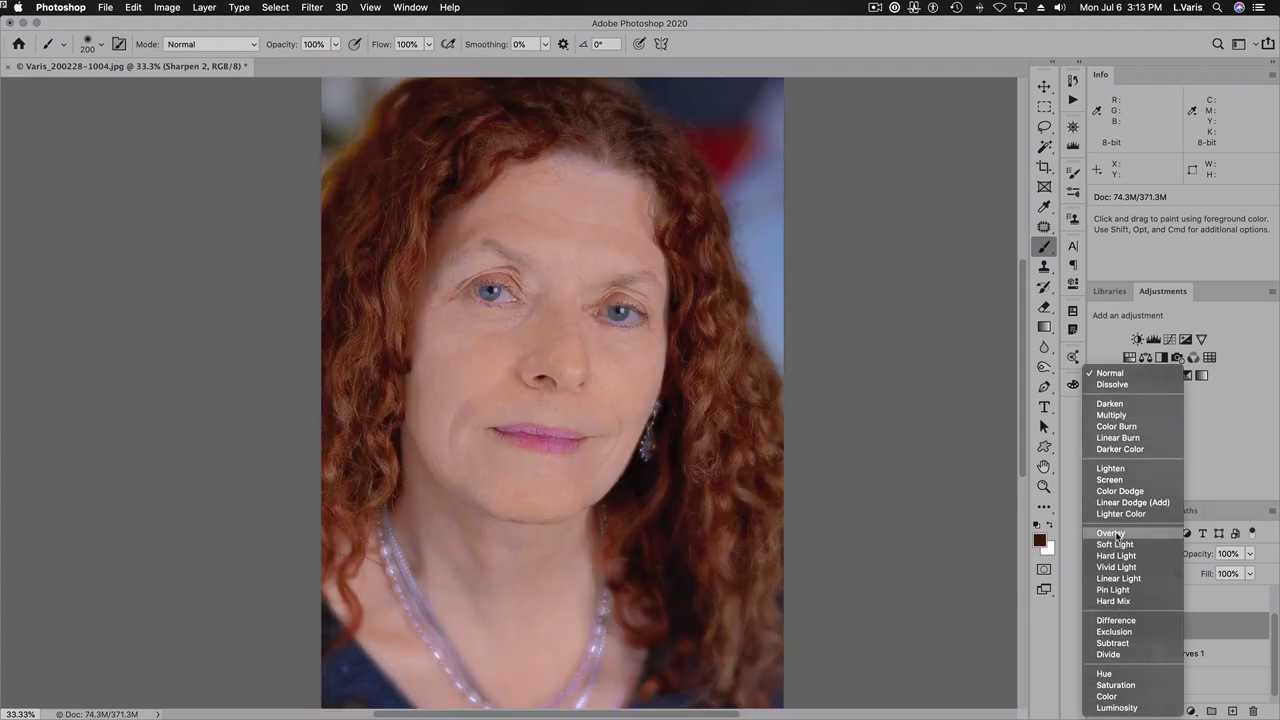
pyautogui.click(1112, 533)
pyautogui.click(1097, 626)
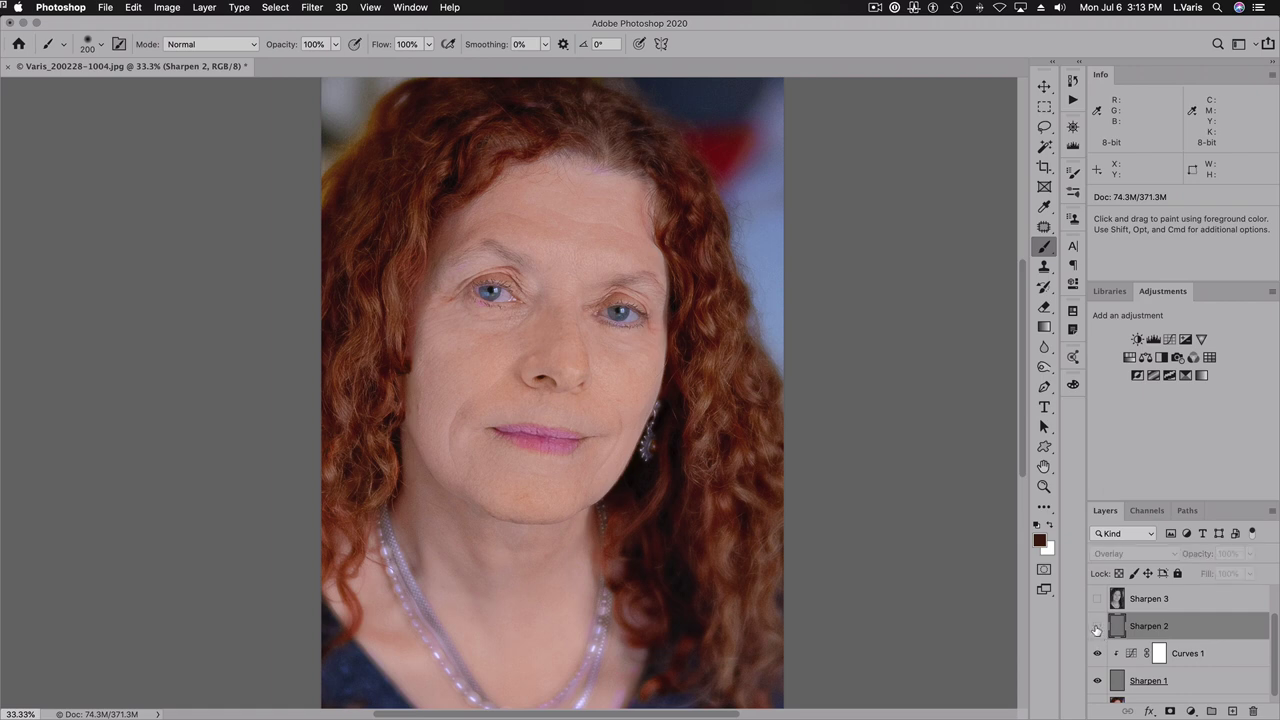
pyautogui.click(1097, 626)
pyautogui.click(1097, 626)
pyautogui.click(1097, 626)
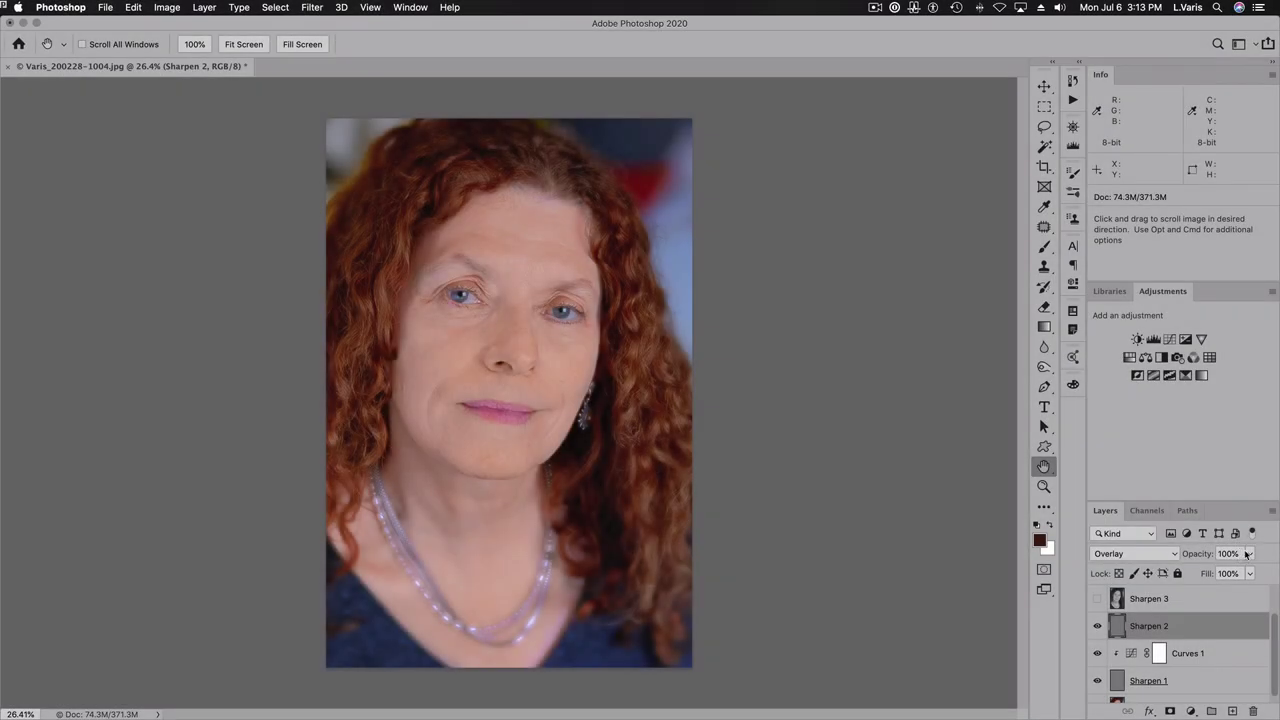
# Reduce the Sharpen 2 layer's opacity to 50%
pyautogui.click(1249, 554)
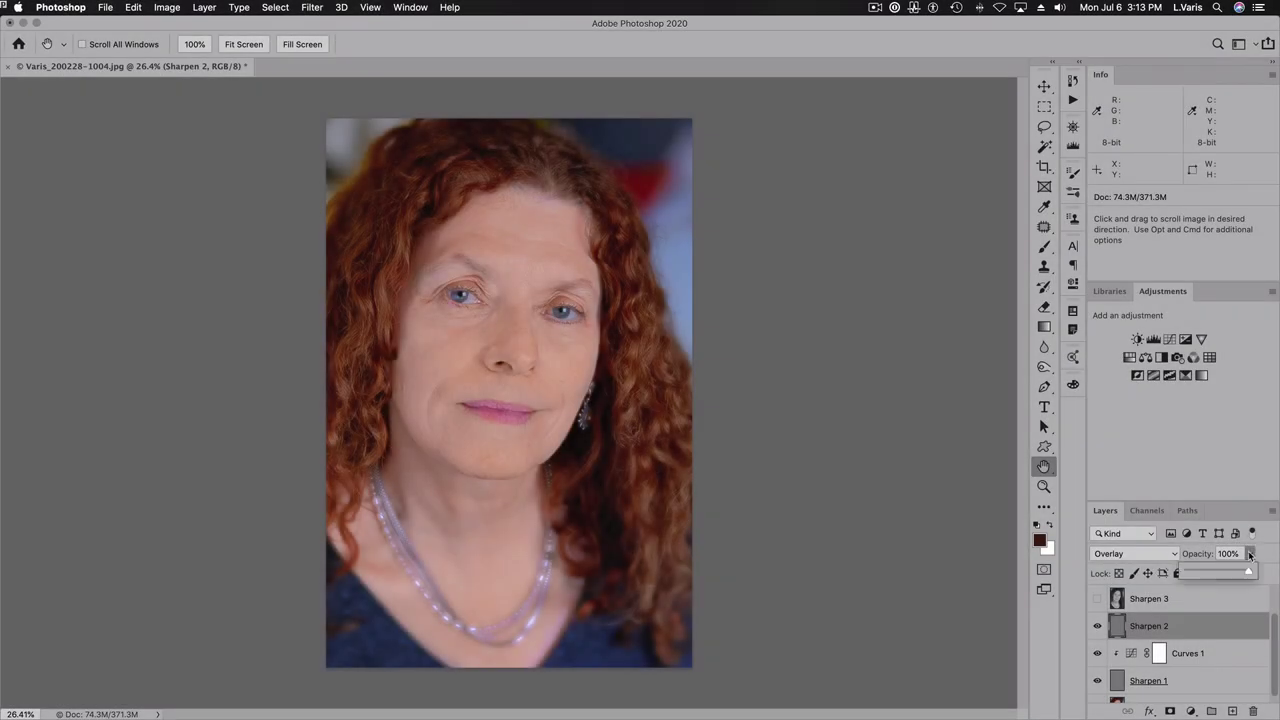
pyautogui.click(1226, 554)
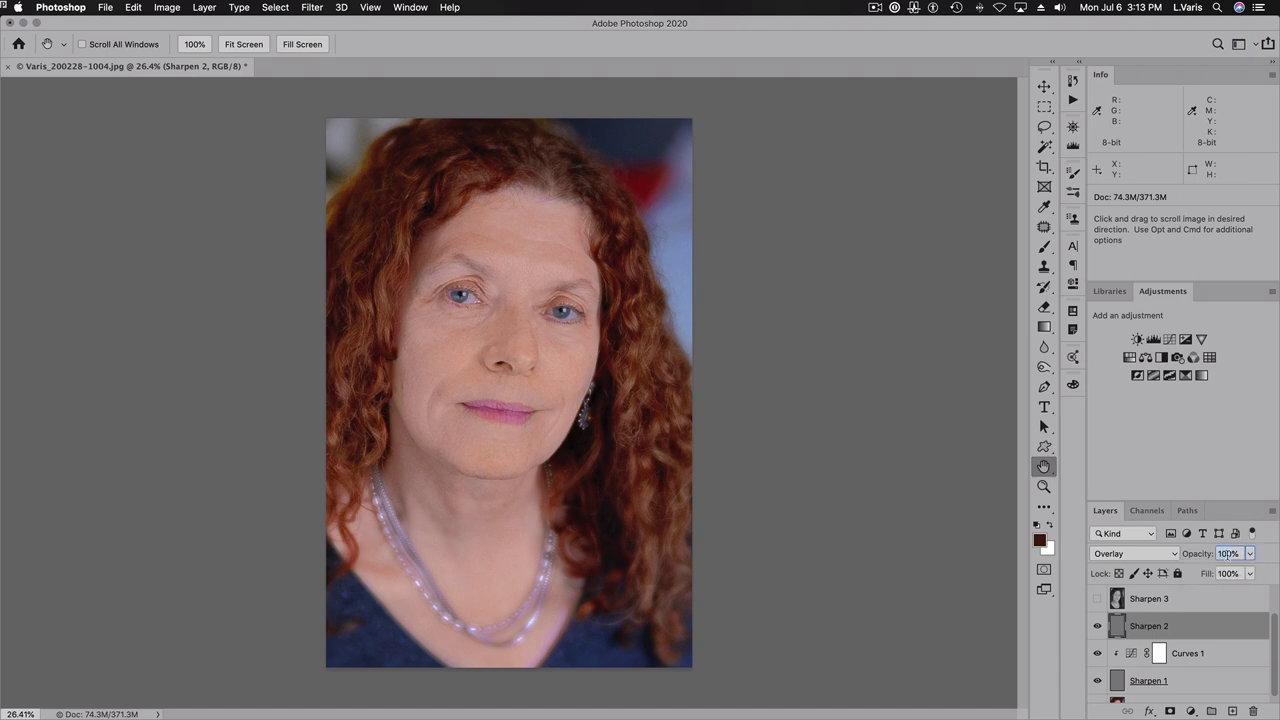
pyautogui.write('50')
# Show the Sharpen 3 layer and apply a High Pass filter with a 20-pixel radius to it
pyautogui.click(1096, 599)
pyautogui.click(1116, 599)
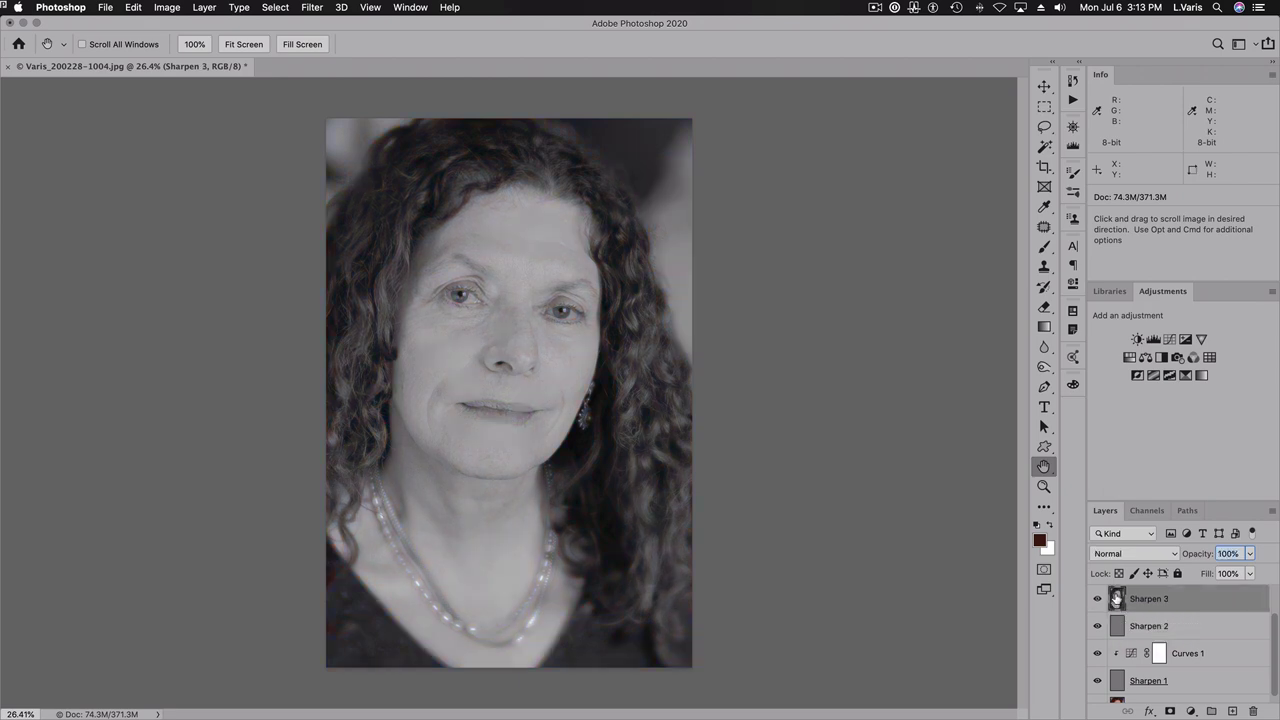
pyautogui.click(316, 9)
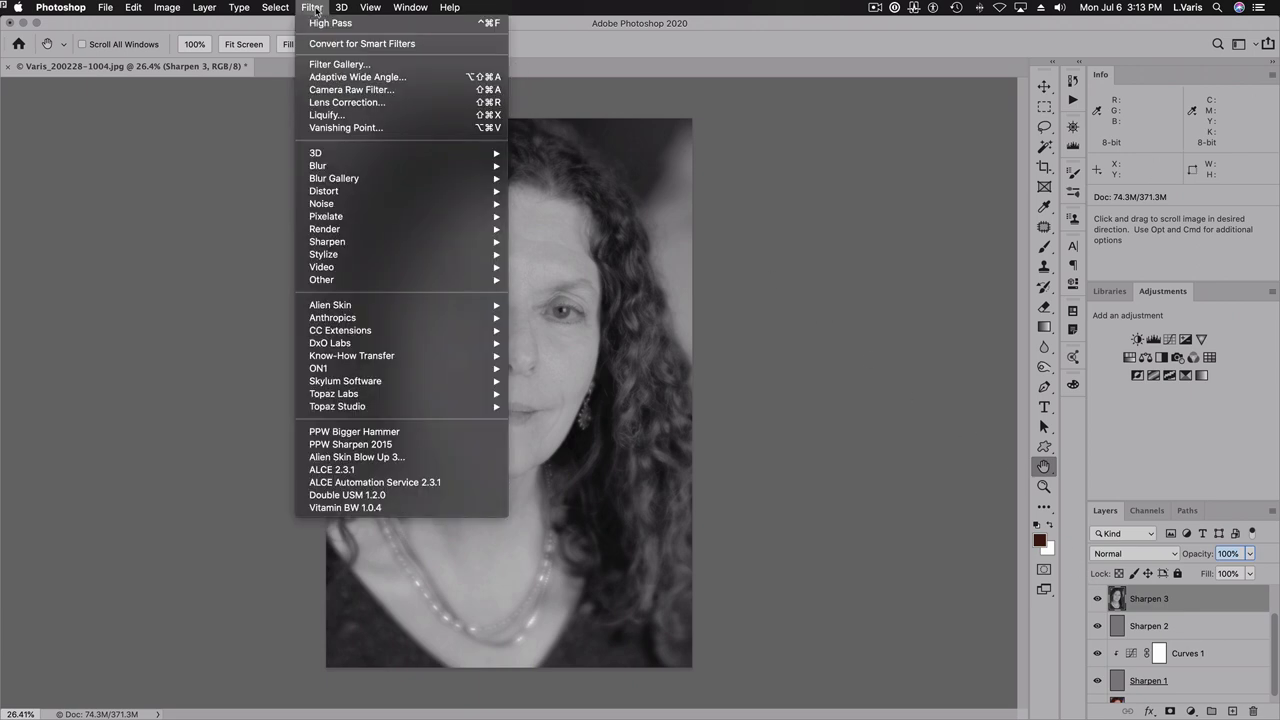
pyautogui.moveTo(335, 282)
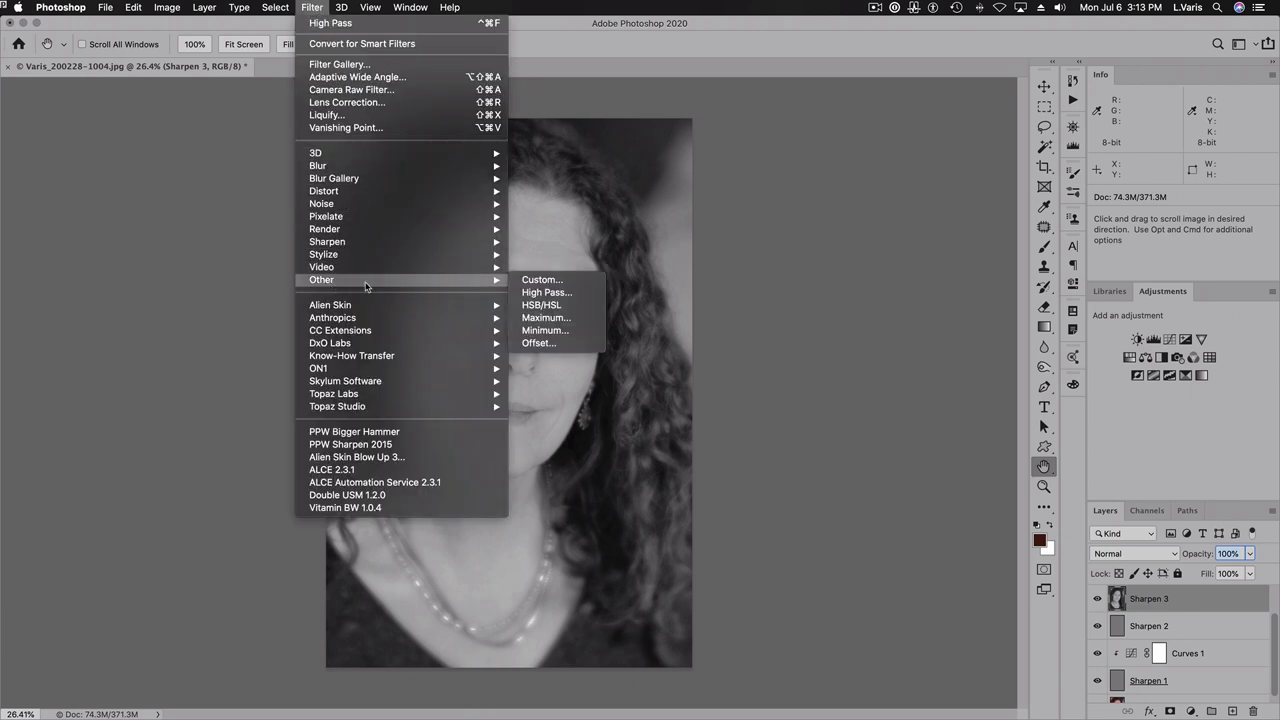
pyautogui.click(548, 292)
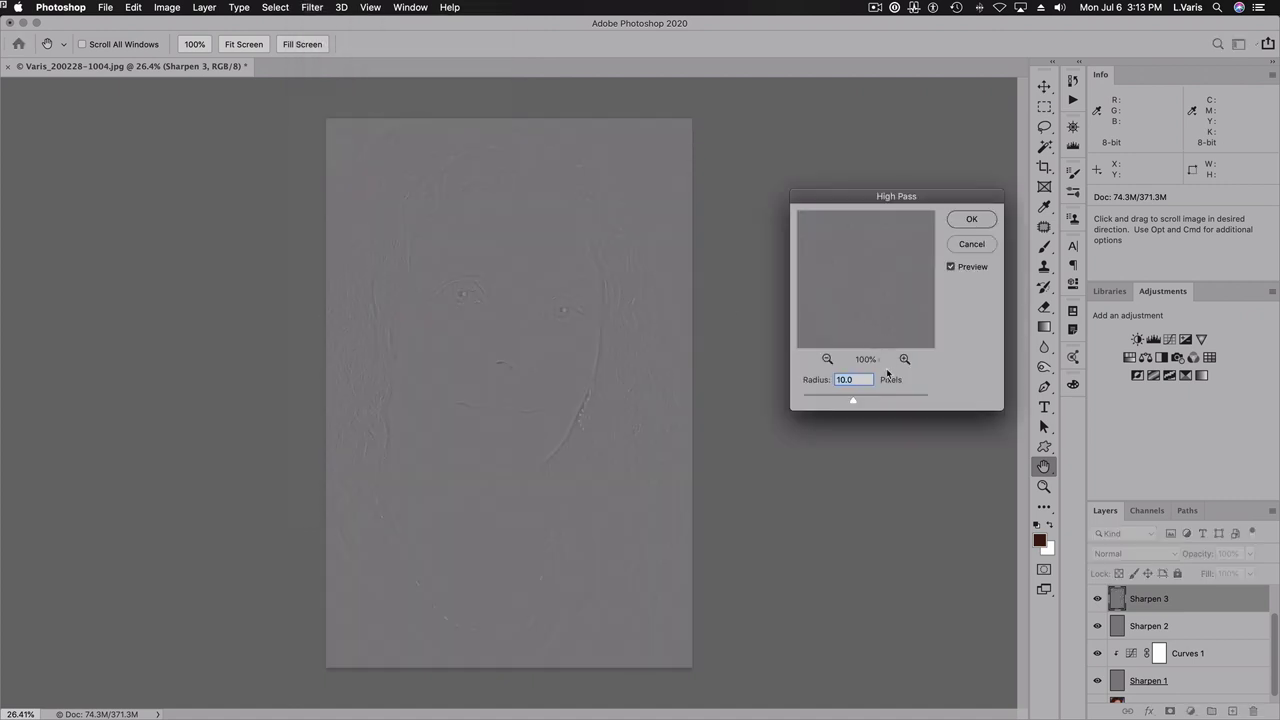
pyautogui.write('20')
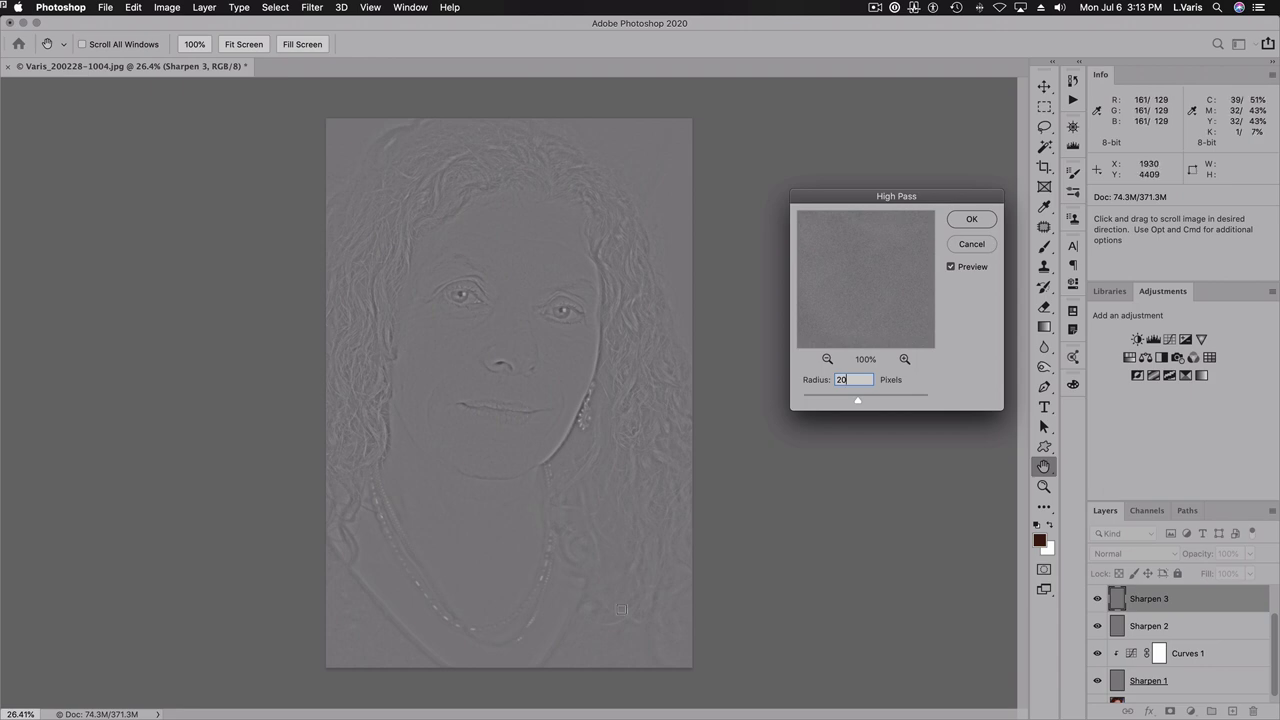
pyautogui.click(960, 220)
# Set the Sharpen 3 layer to Overlay at 25% opacity and check its opacity against Sharpen 2
pyautogui.click(1158, 557)
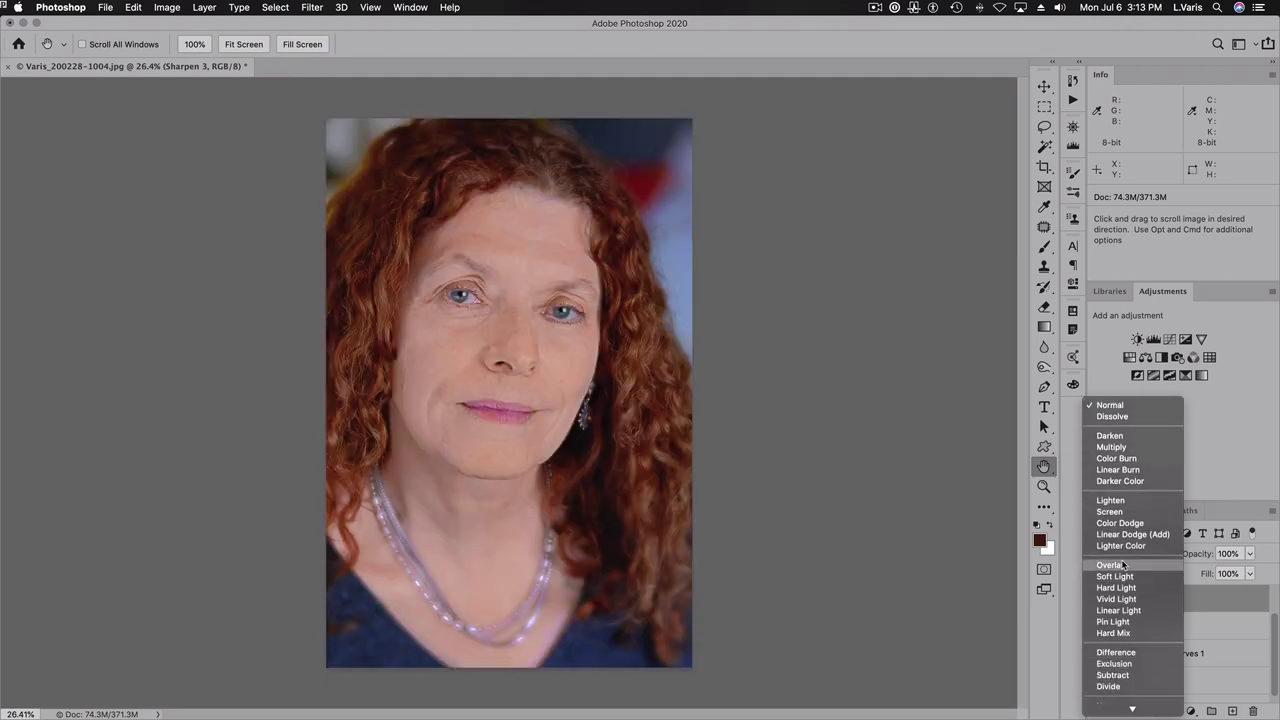
pyautogui.click(1121, 567)
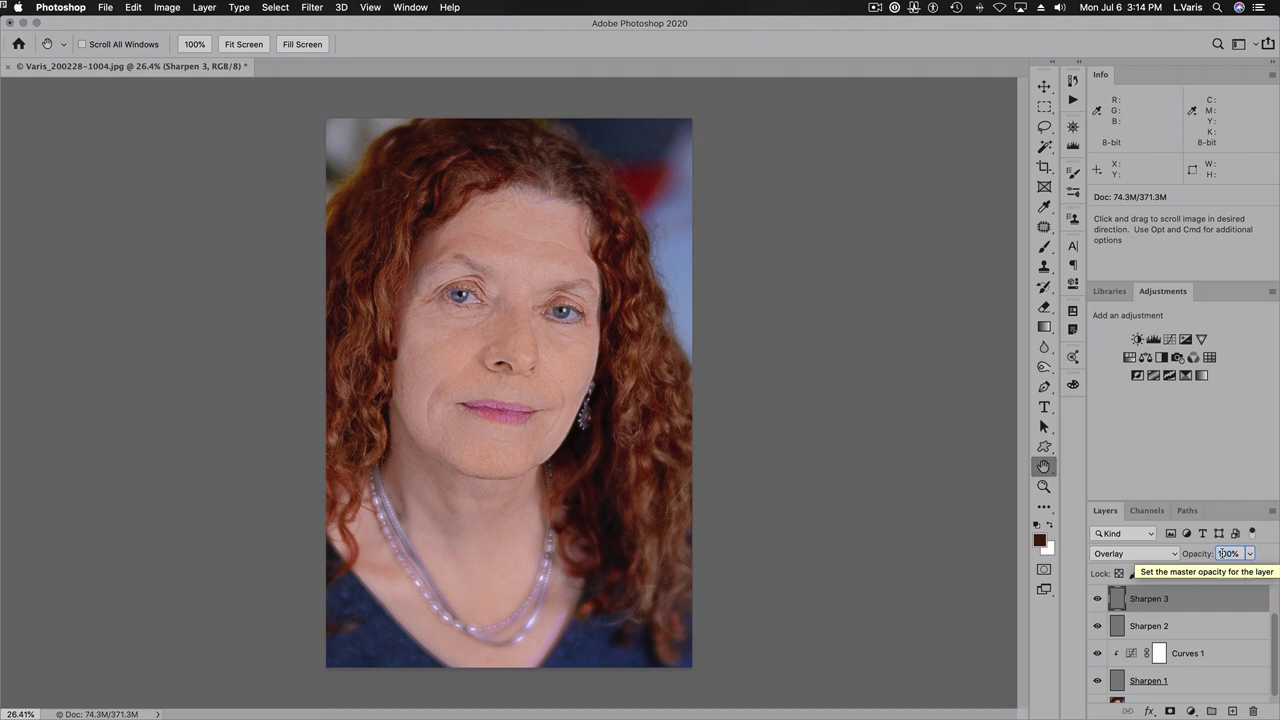
pyautogui.write('25')
pyautogui.press('Return')
pyautogui.click(1210, 633)
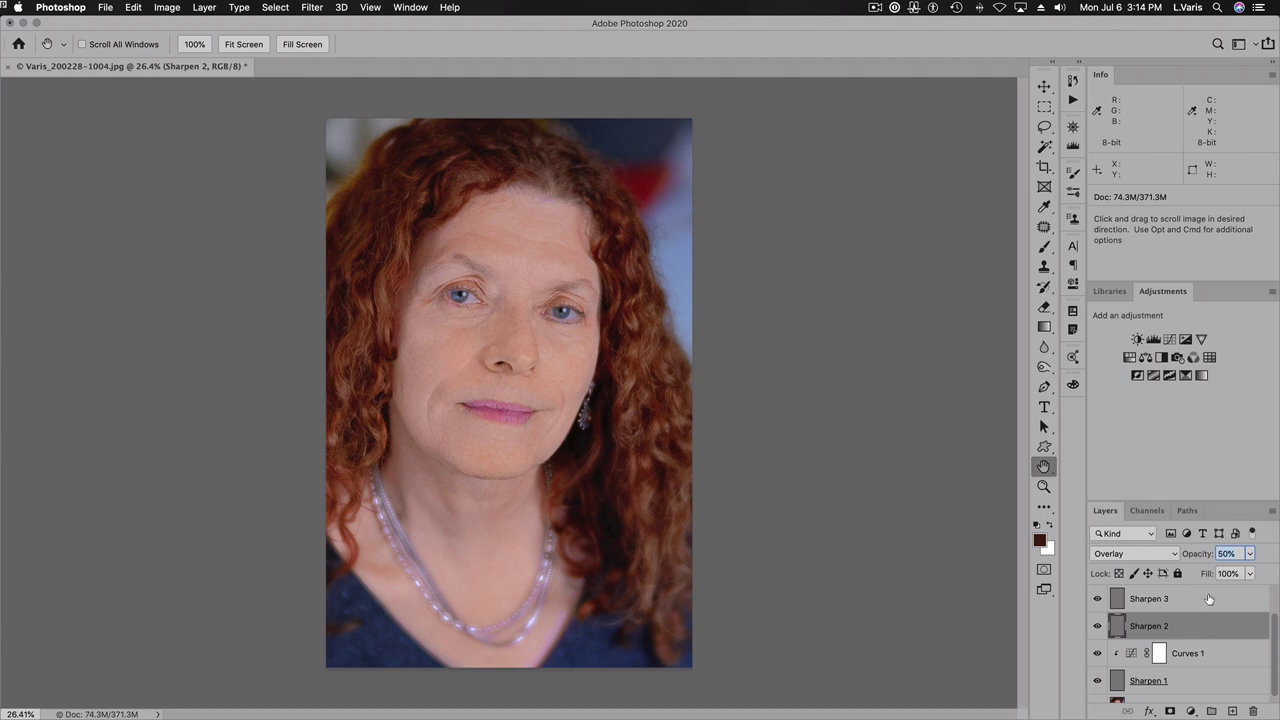
pyautogui.click(1210, 601)
# Show the Sharpen 4 layer and apply a High Pass filter with a 40-pixel radius to it
pyautogui.scroll(1, 1275, 642)
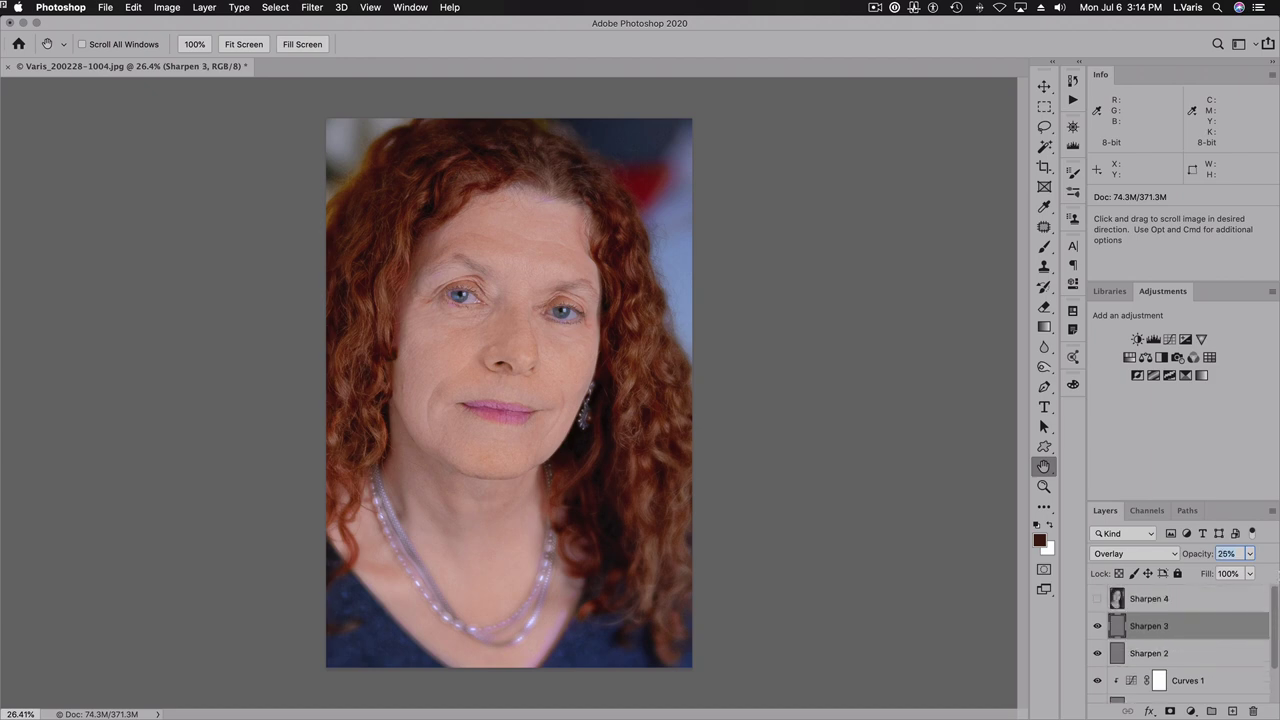
pyautogui.click(1097, 598)
pyautogui.click(1118, 598)
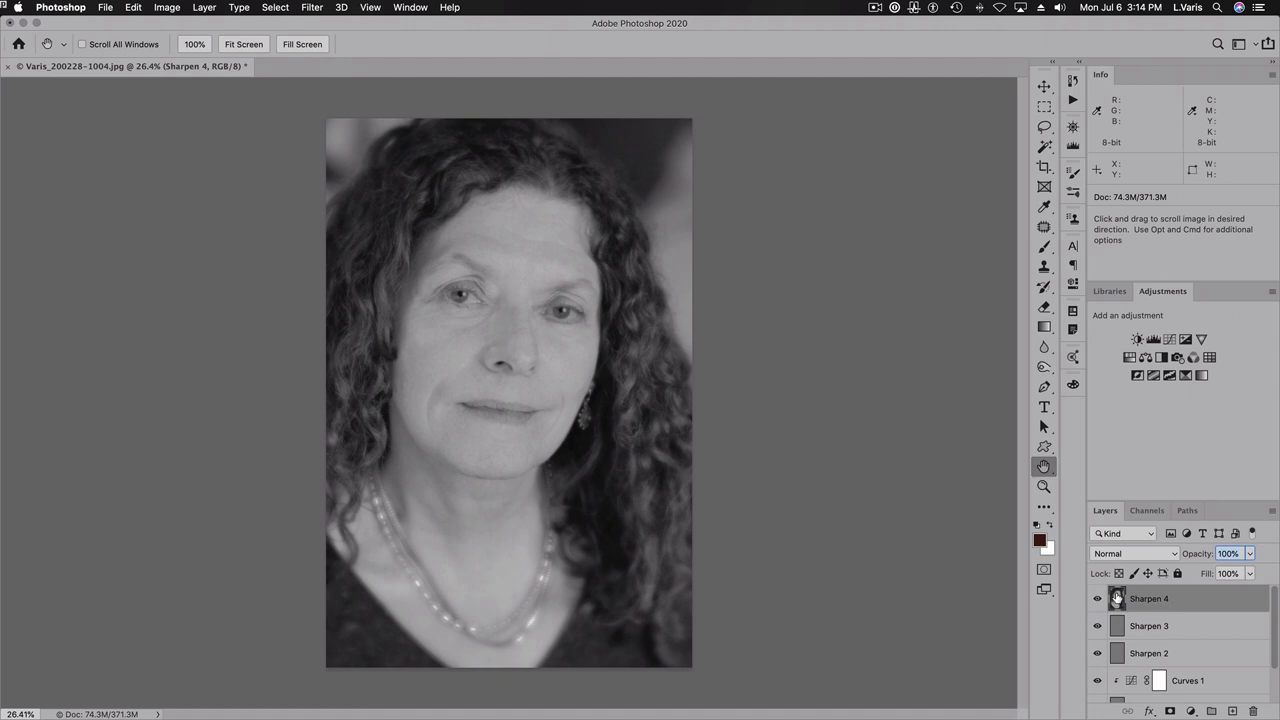
pyautogui.click(311, 8)
pyautogui.moveTo(334, 284)
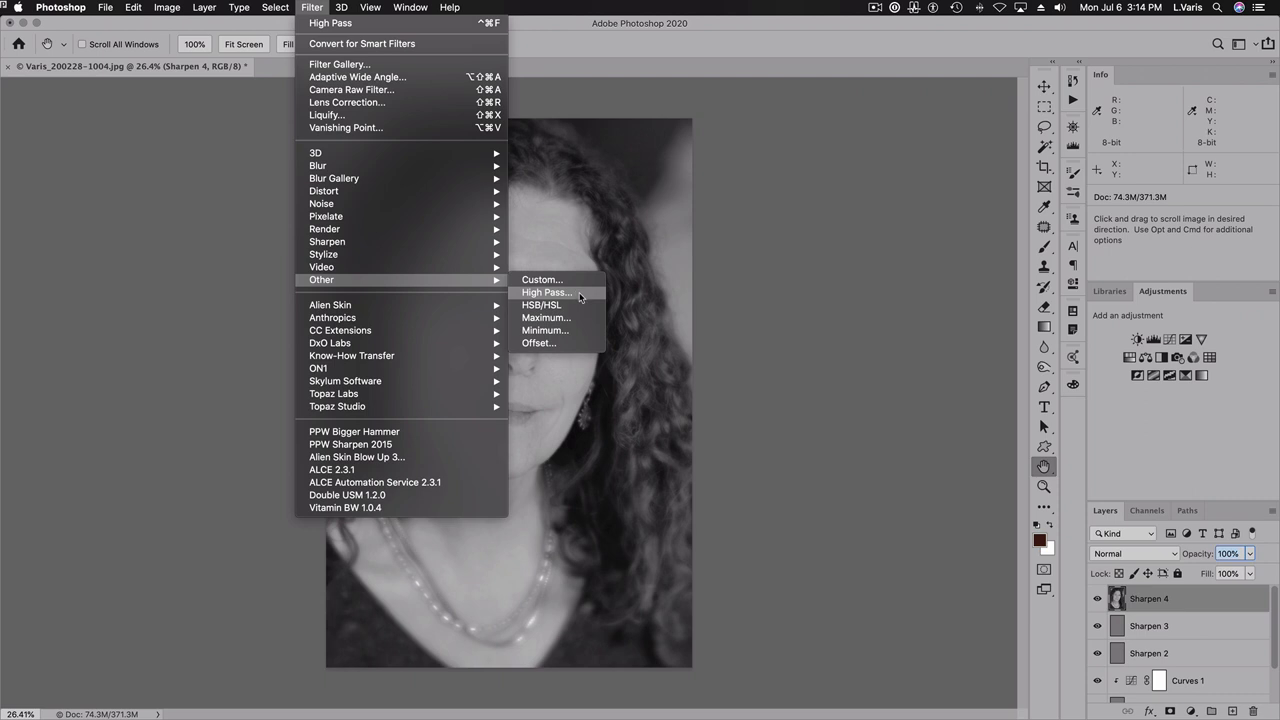
pyautogui.click(545, 292)
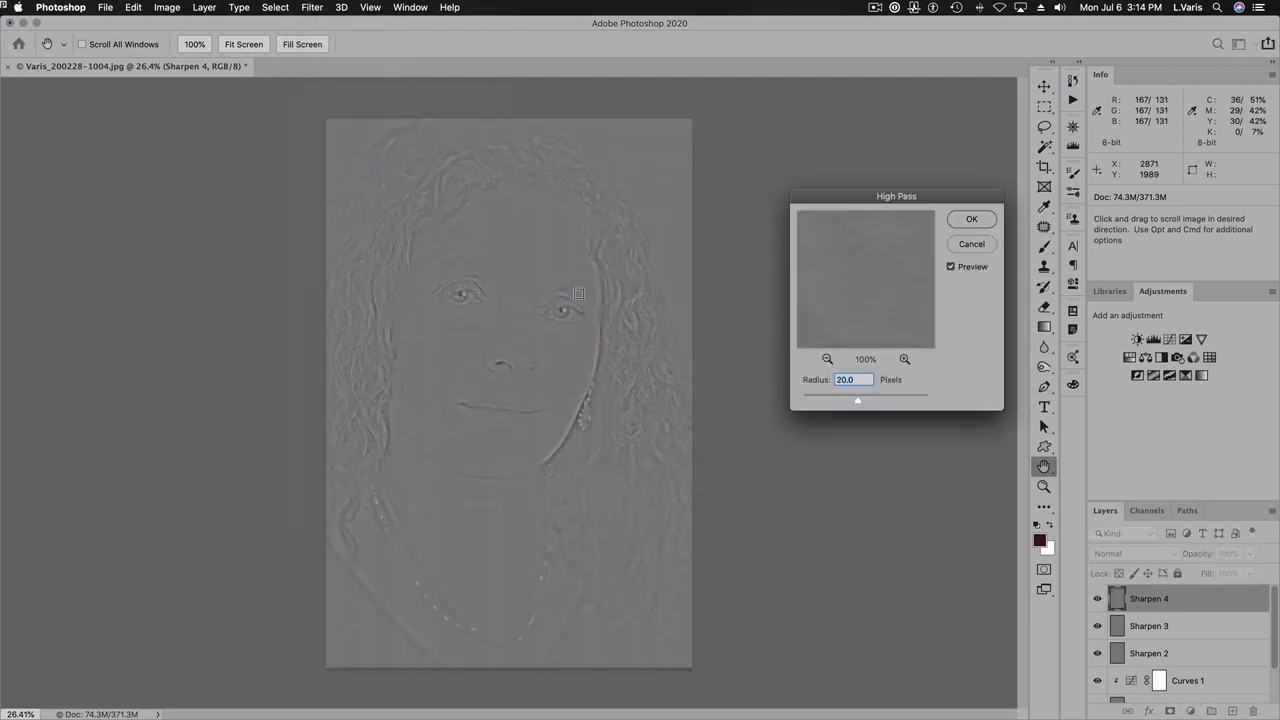
pyautogui.write('40')
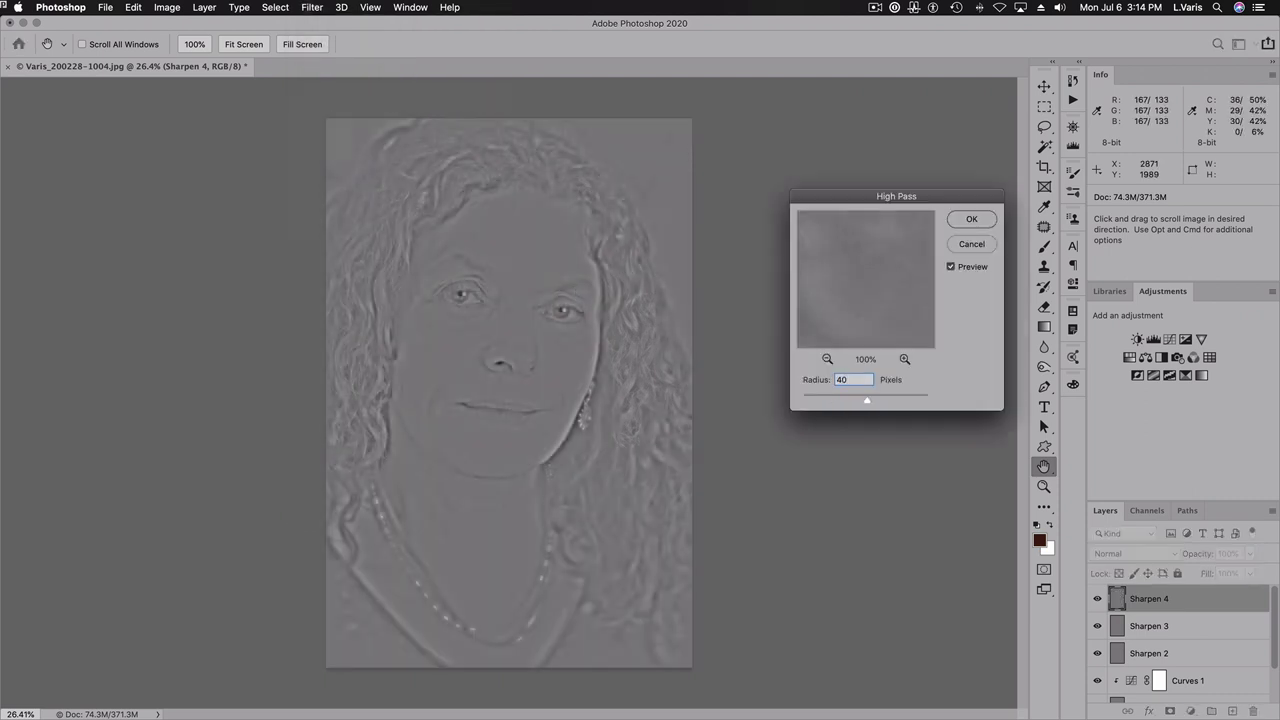
pyautogui.click(960, 222)
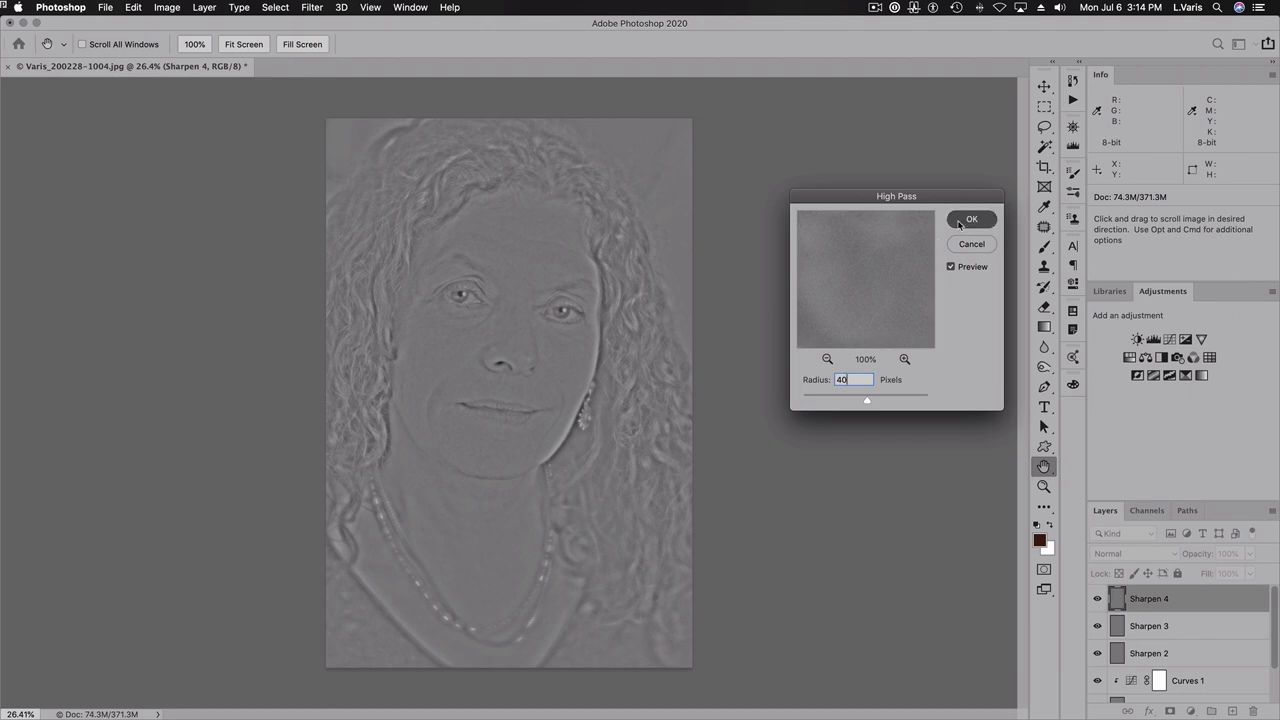
# Set the Sharpen 4 layer to Overlay at 13% opacity and review the layer stack
pyautogui.click(1149, 553)
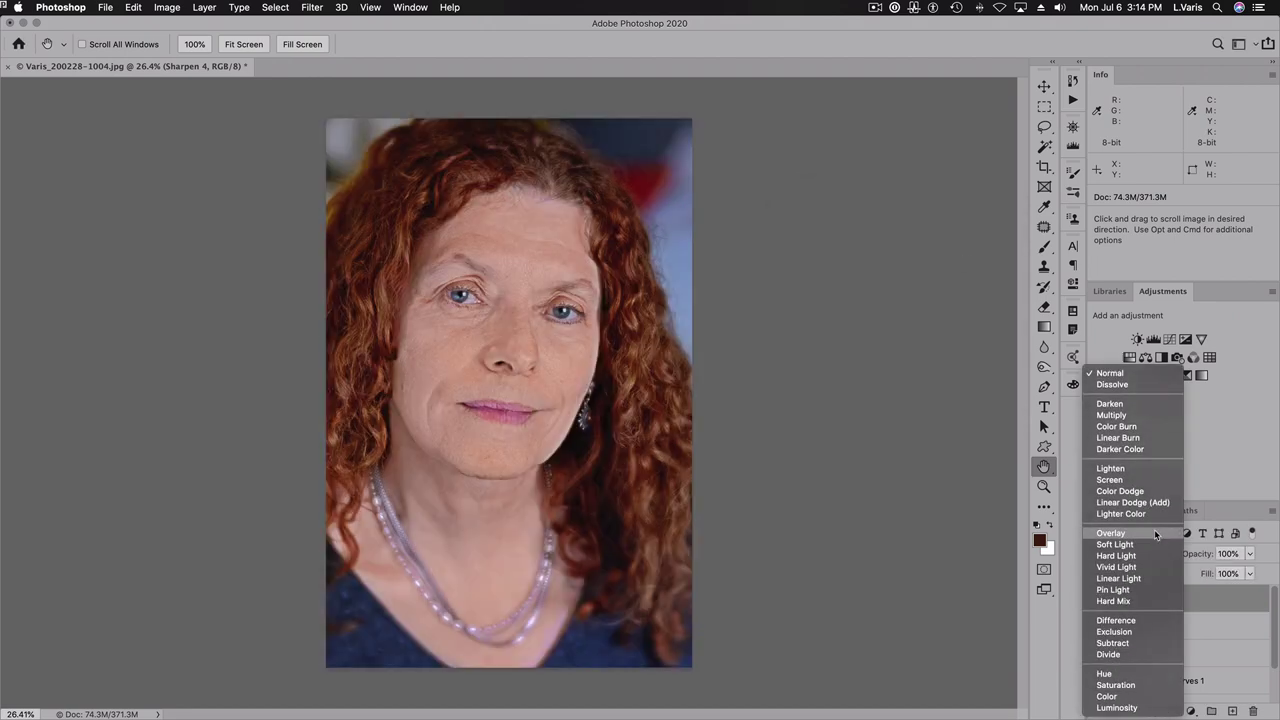
pyautogui.click(1150, 533)
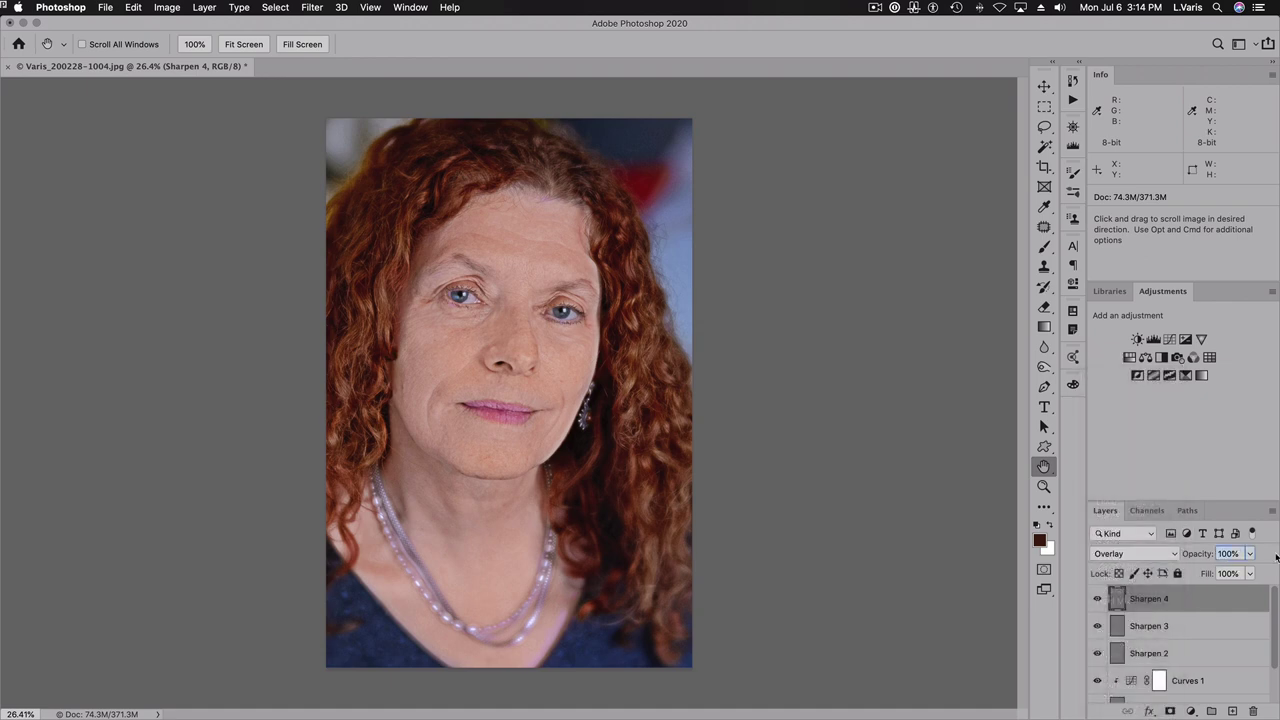
pyautogui.write('5')
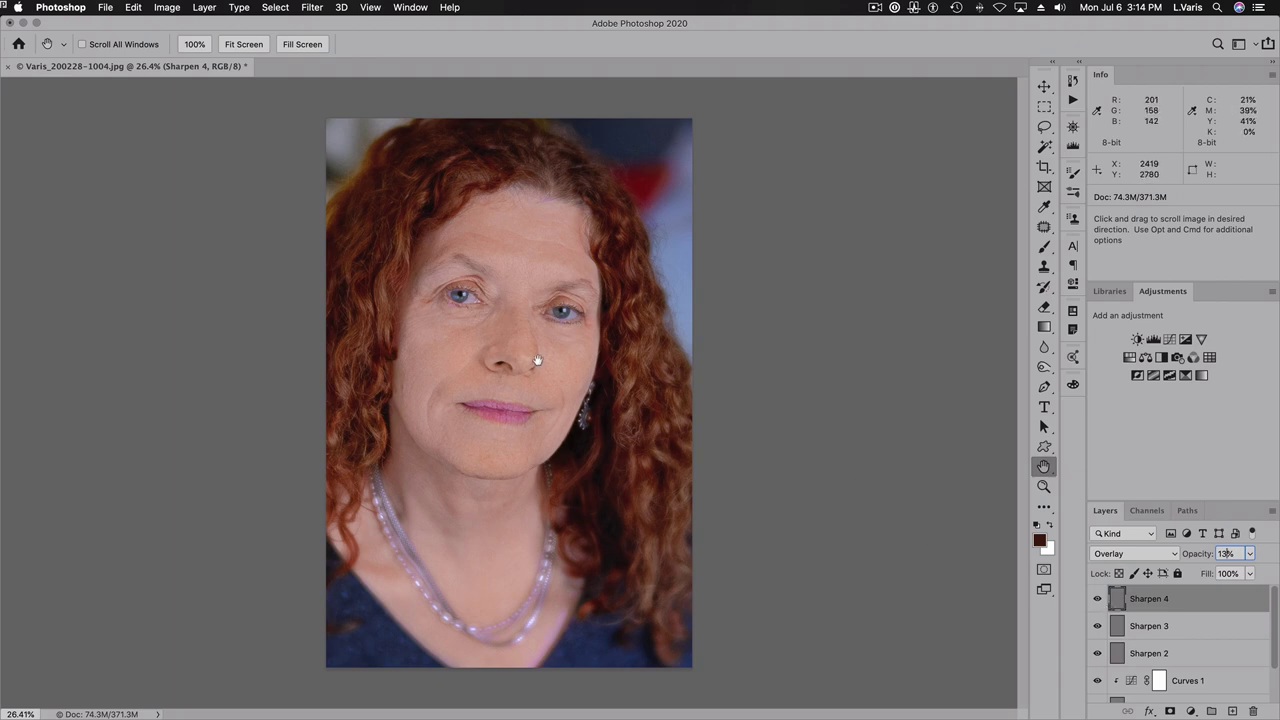
pyautogui.scroll(-1, 1136, 596)
pyautogui.scroll(-1, 1136, 596)
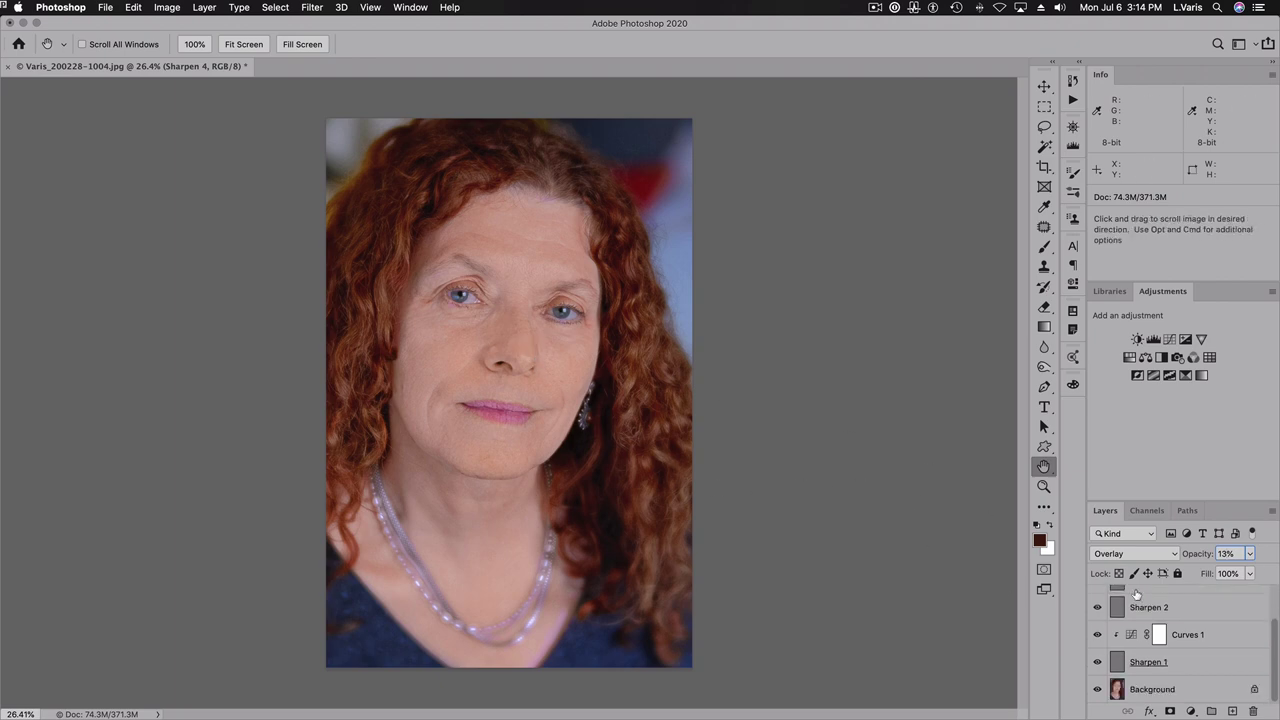
pyautogui.scroll(2, 1143, 624)
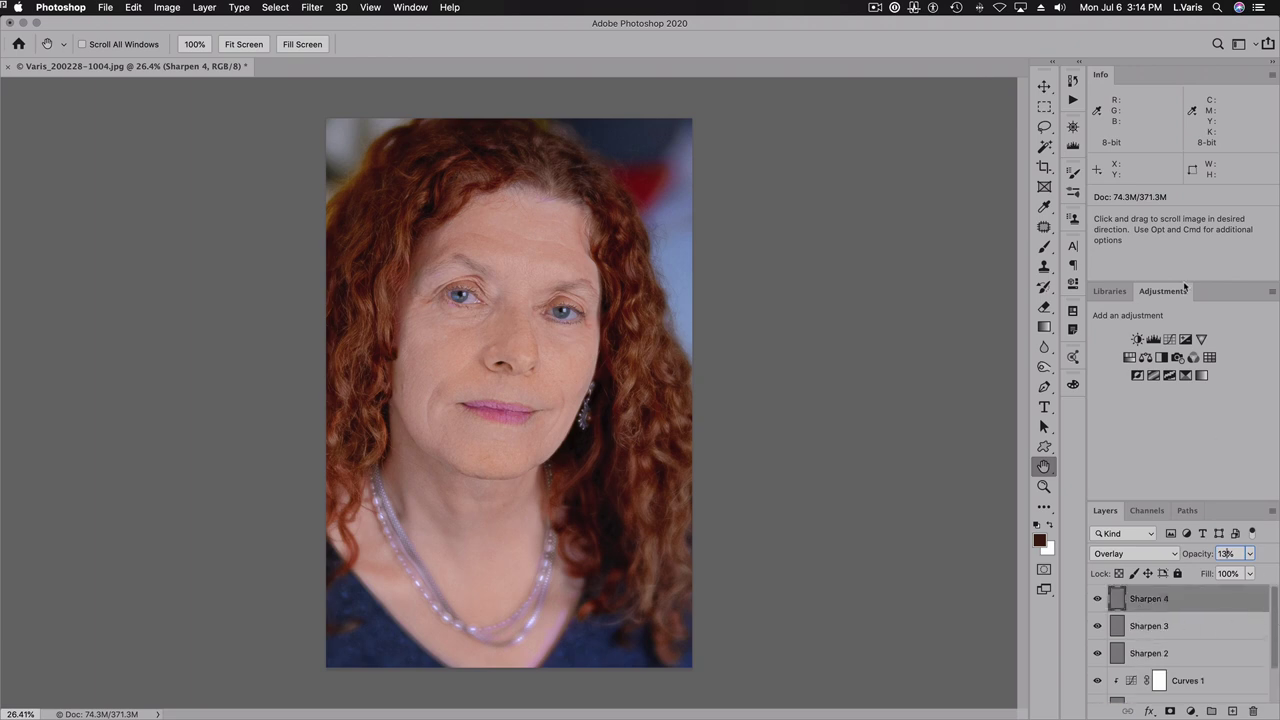
# Make room for the full layer stack and group the four Sharpen layers and Curves 1 as SHarpen
pyautogui.doubleClick(1166, 289)
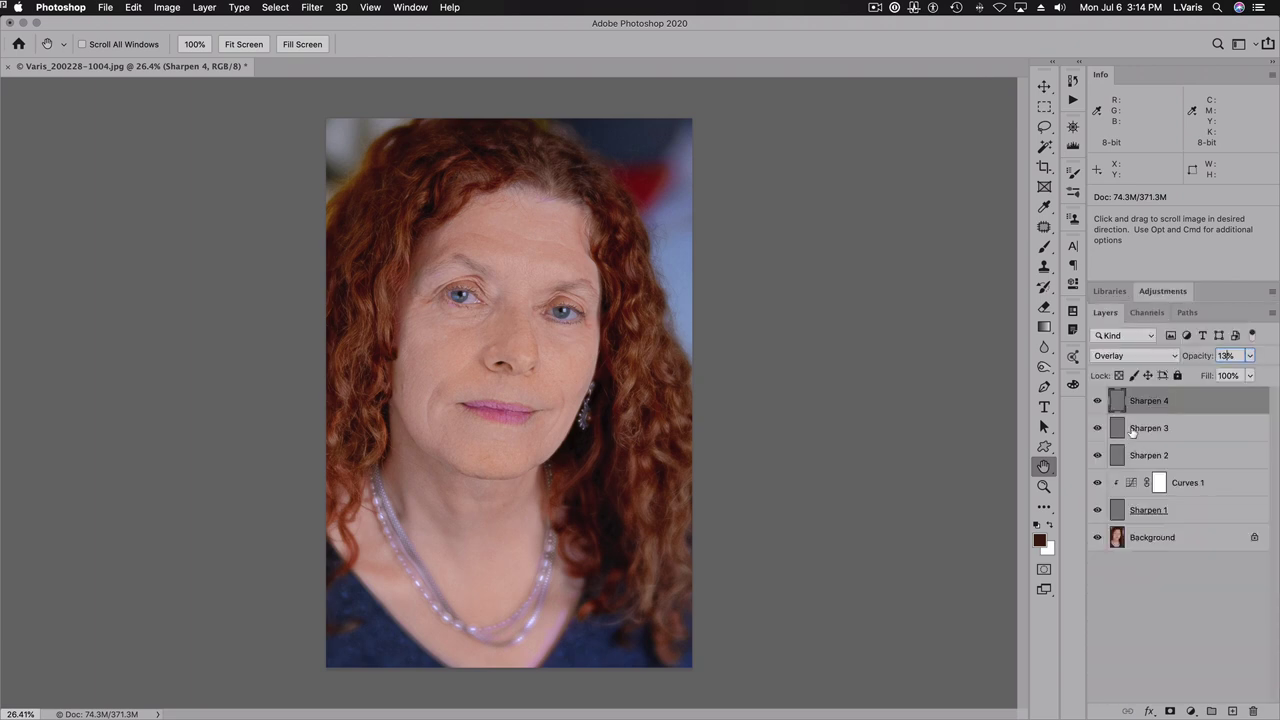
pyautogui.keyDown('shift'); pyautogui.click(1118, 512); pyautogui.keyUp('shift')
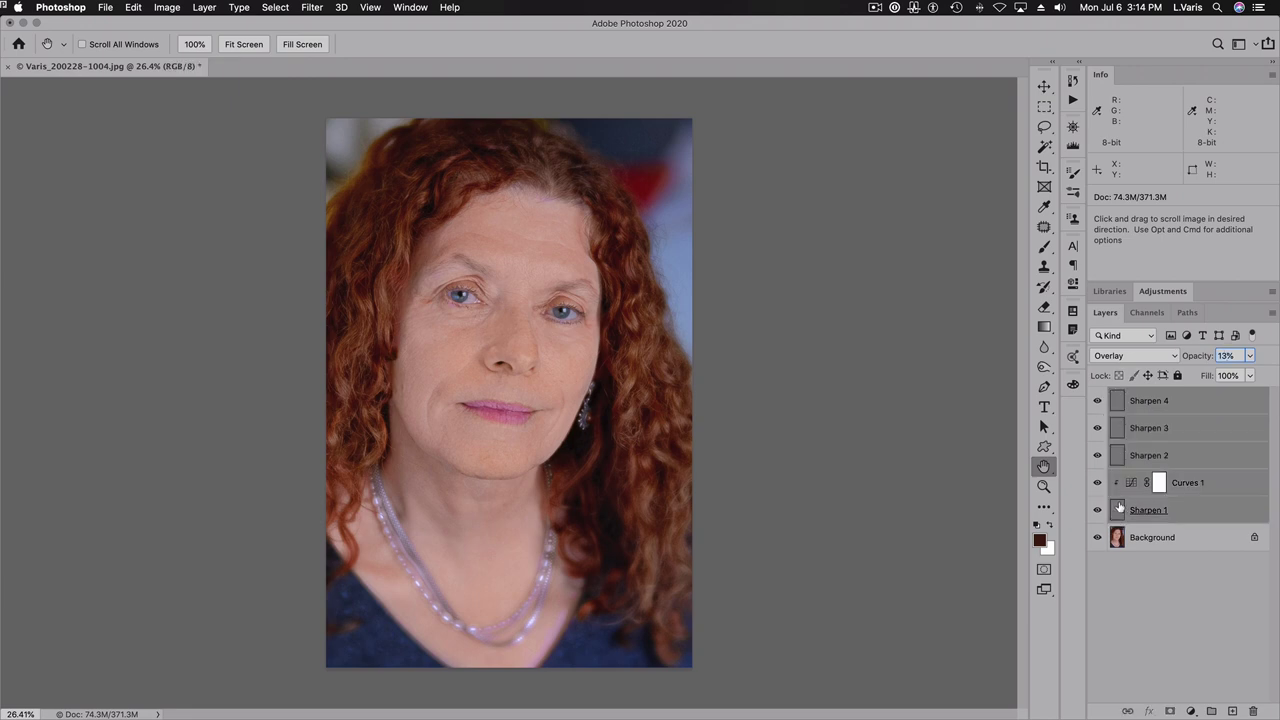
pyautogui.click(1272, 313)
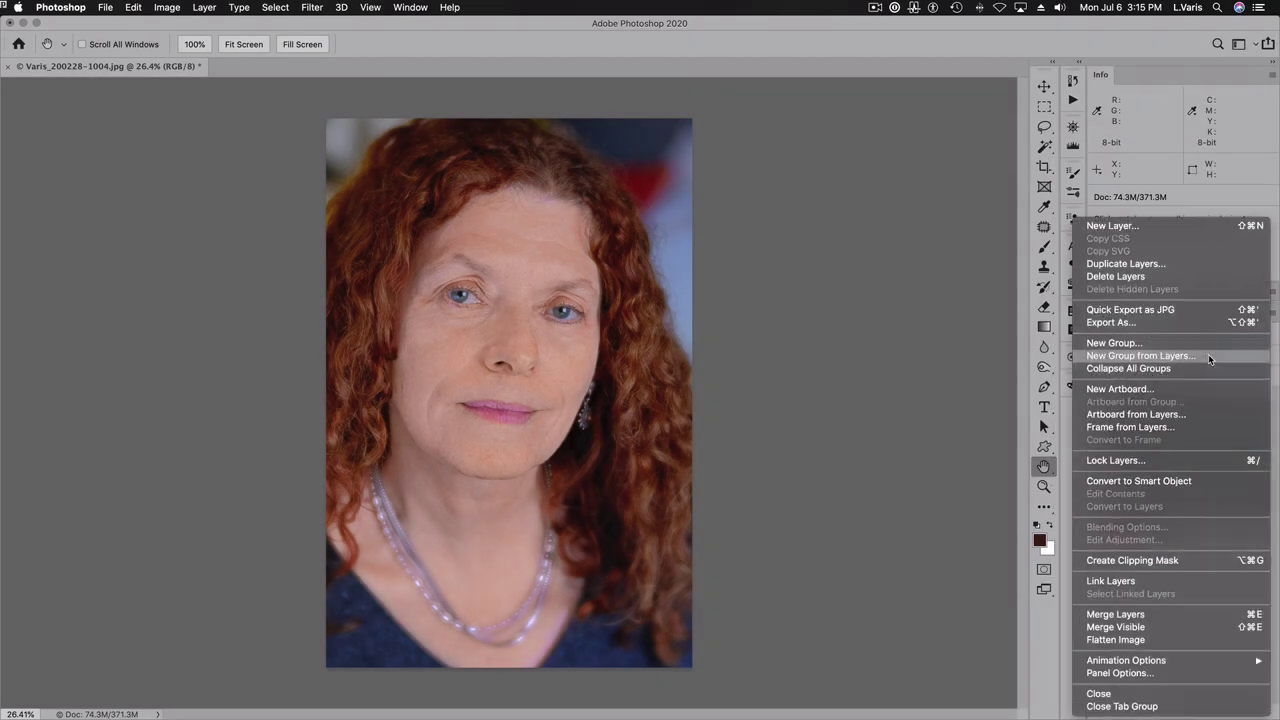
pyautogui.click(1208, 354)
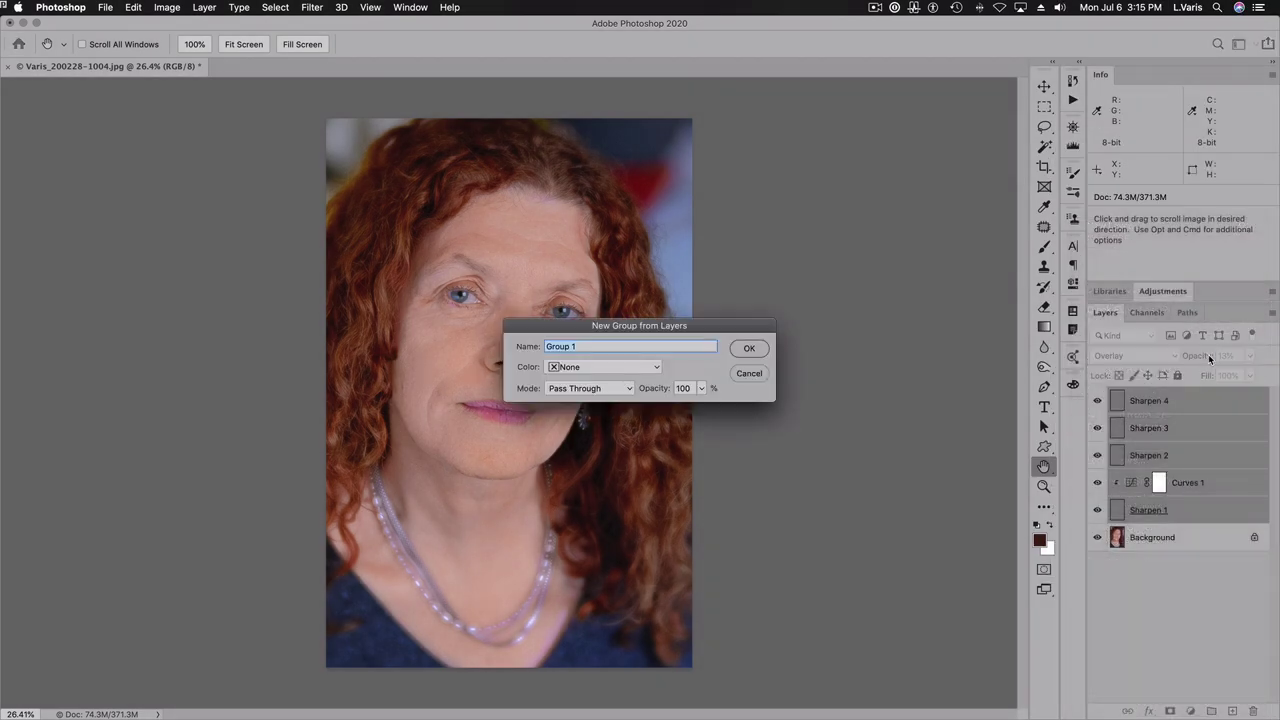
pyautogui.write('S')
pyautogui.click(740, 352)
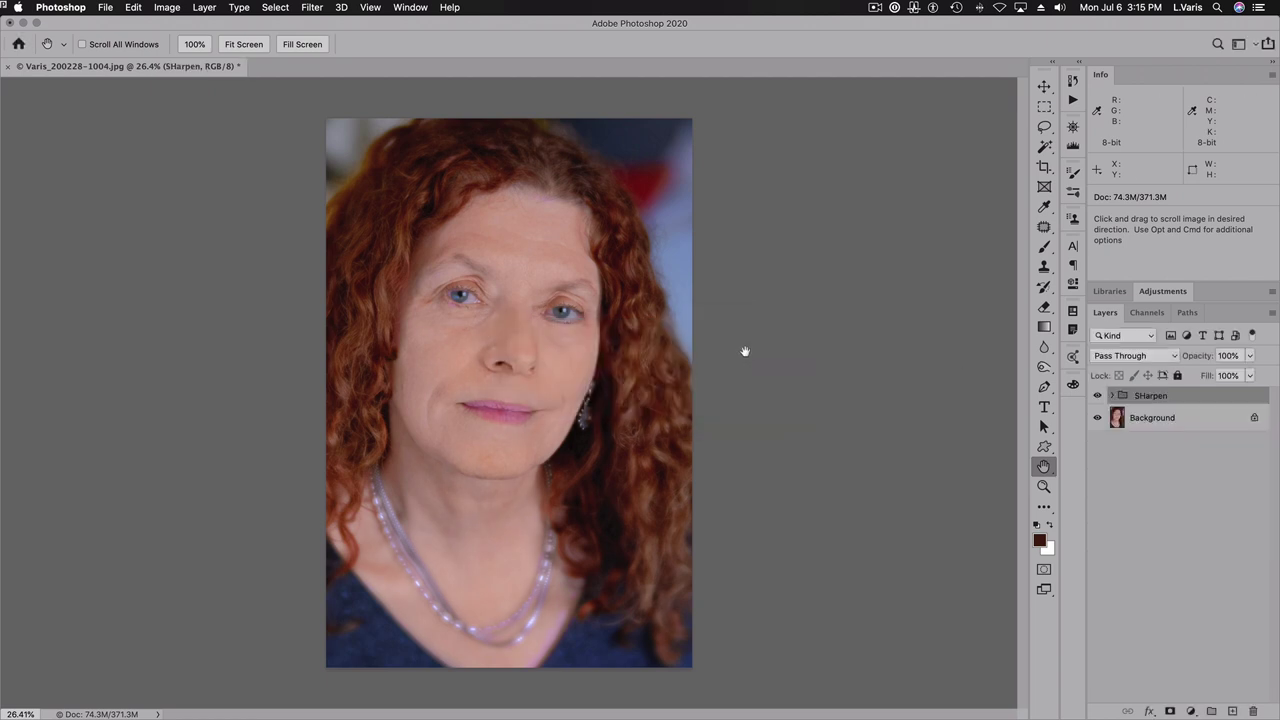
# Expand the SHarpen group, zoom in on the face to 50%, and compare the portrait with and without the group
pyautogui.click(1112, 396)
pyautogui.press('super+space')
pyautogui.click(500, 320)
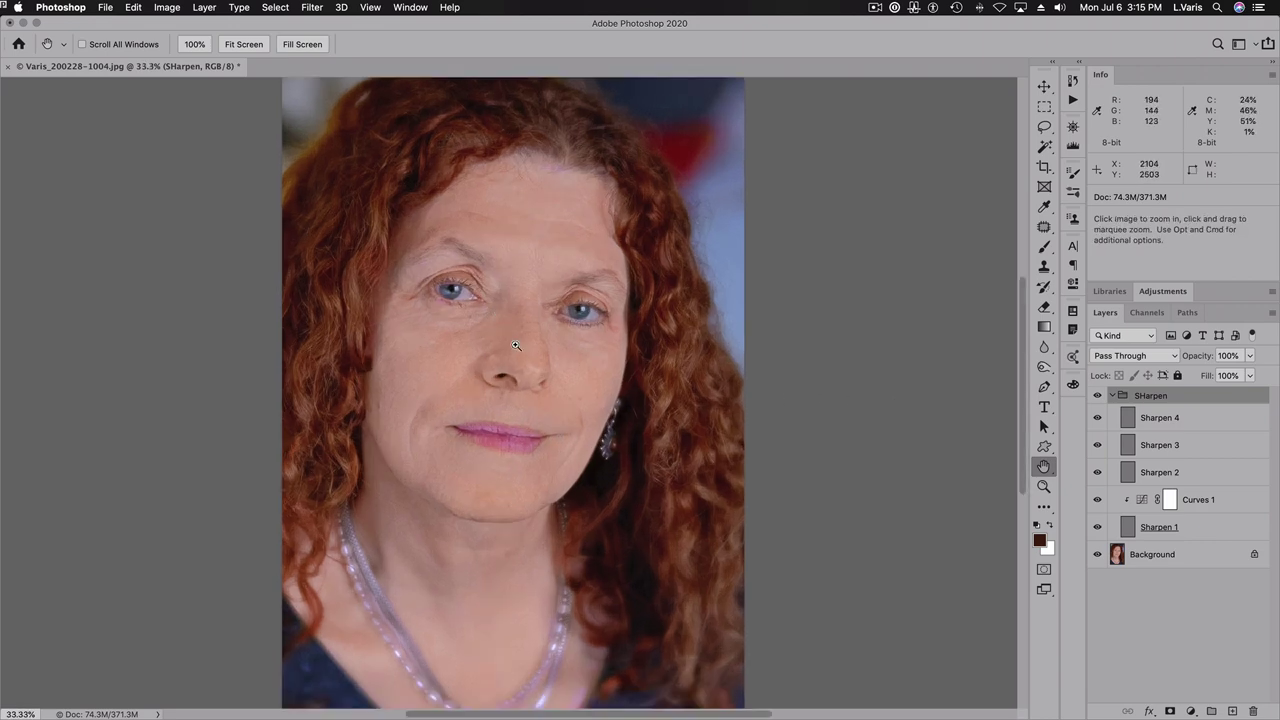
pyautogui.click(515, 345)
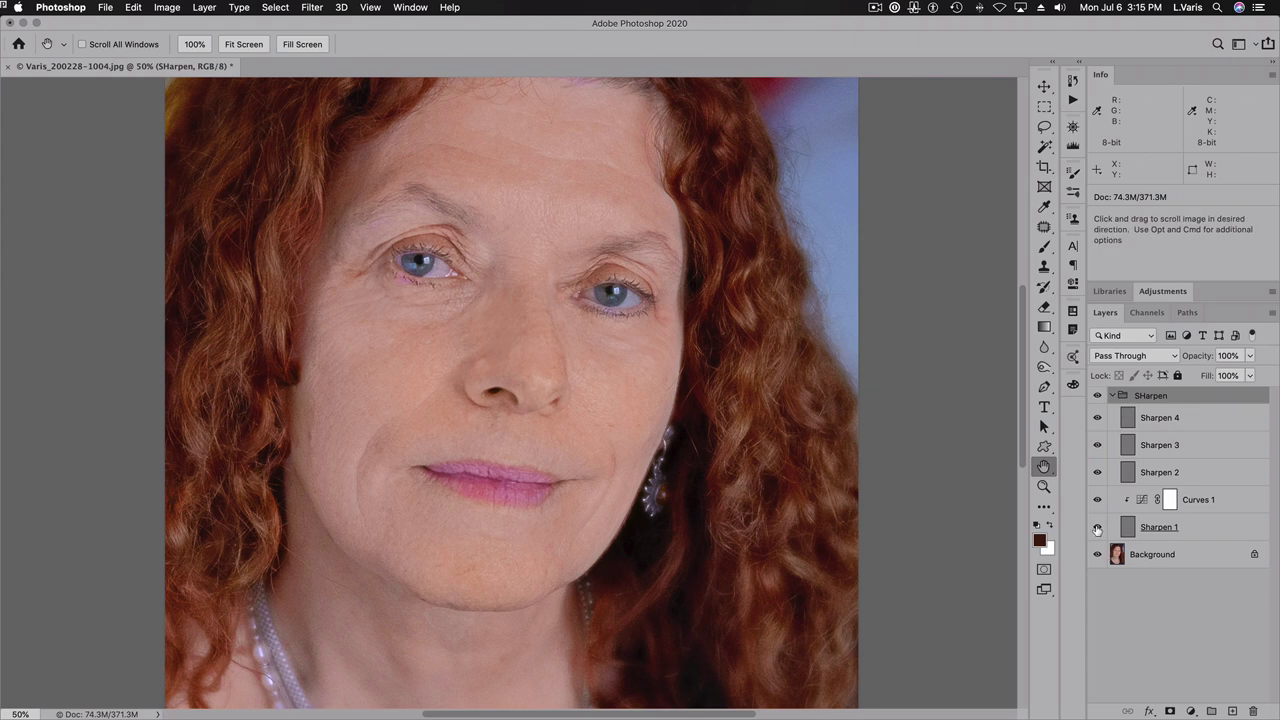
pyautogui.click(1098, 396)
pyautogui.click(1098, 396)
pyautogui.click(1098, 396)
pyautogui.click(1098, 396)
# Compare the face with Sharpen 2, 3 and 4 hidden, restoring those layers one at a time
pyautogui.click(1129, 472)
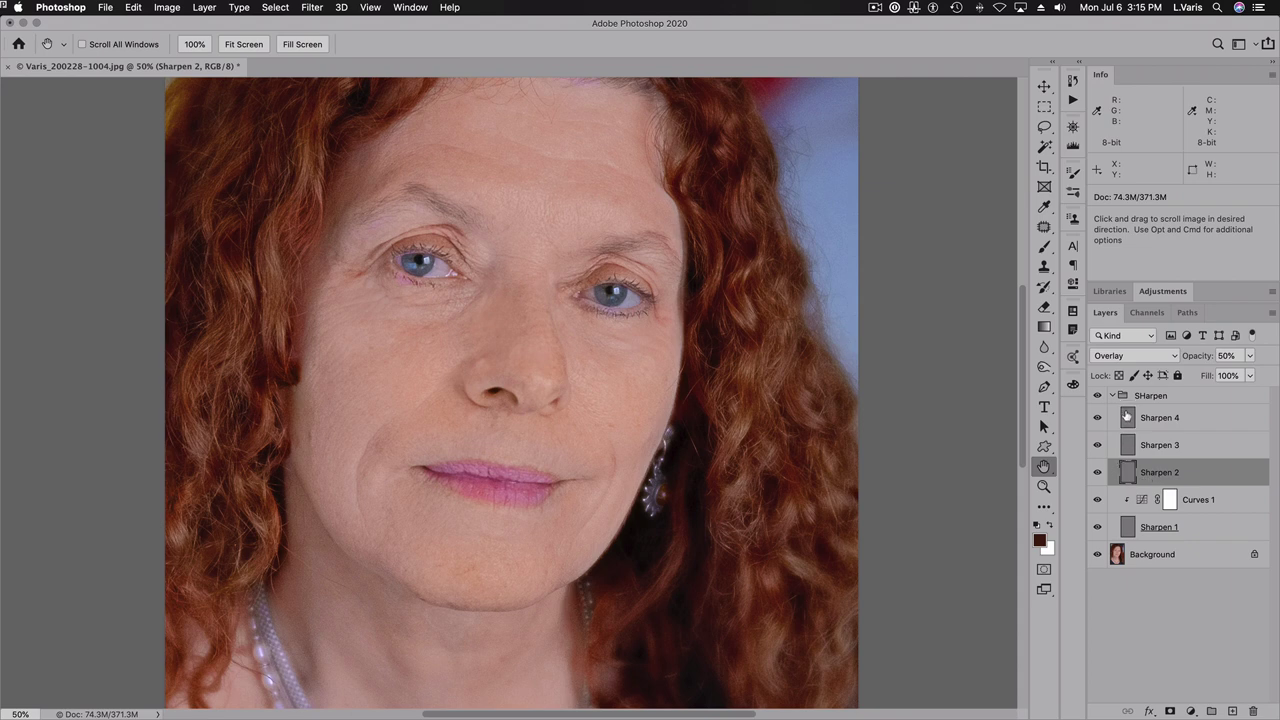
pyautogui.click(1097, 417)
pyautogui.click(1097, 445)
pyautogui.click(1097, 472)
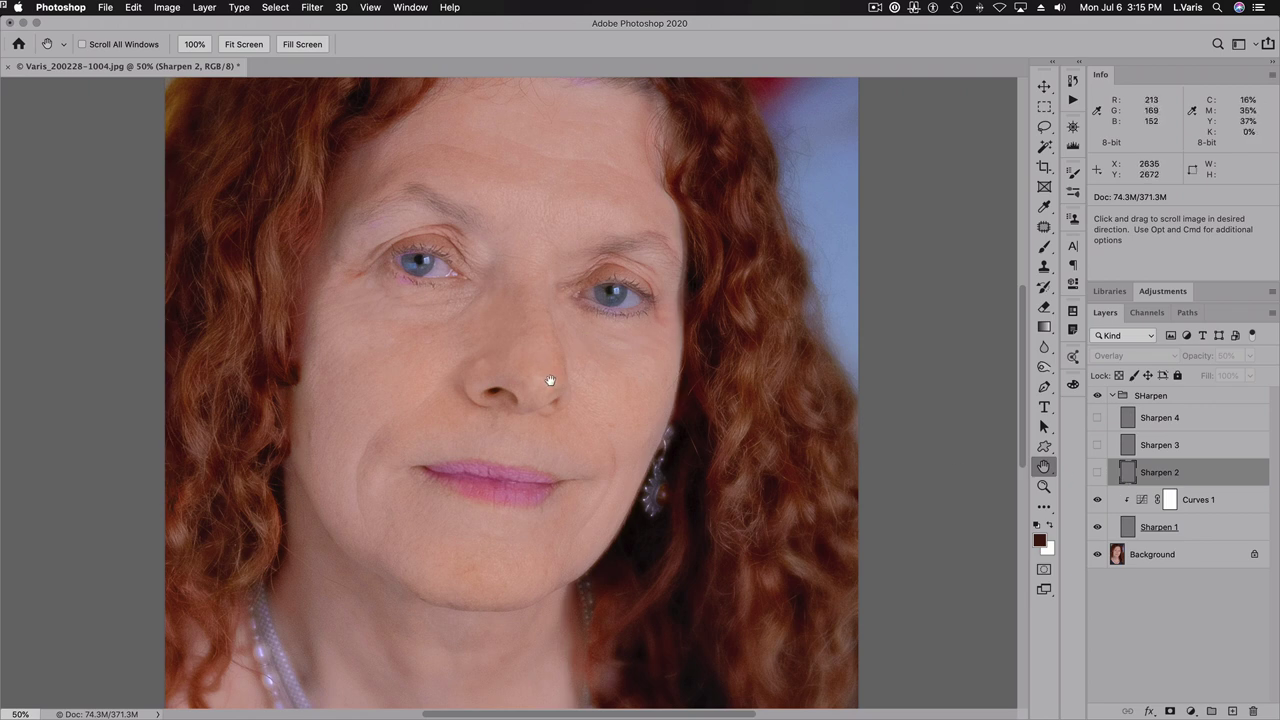
pyautogui.click(1097, 472)
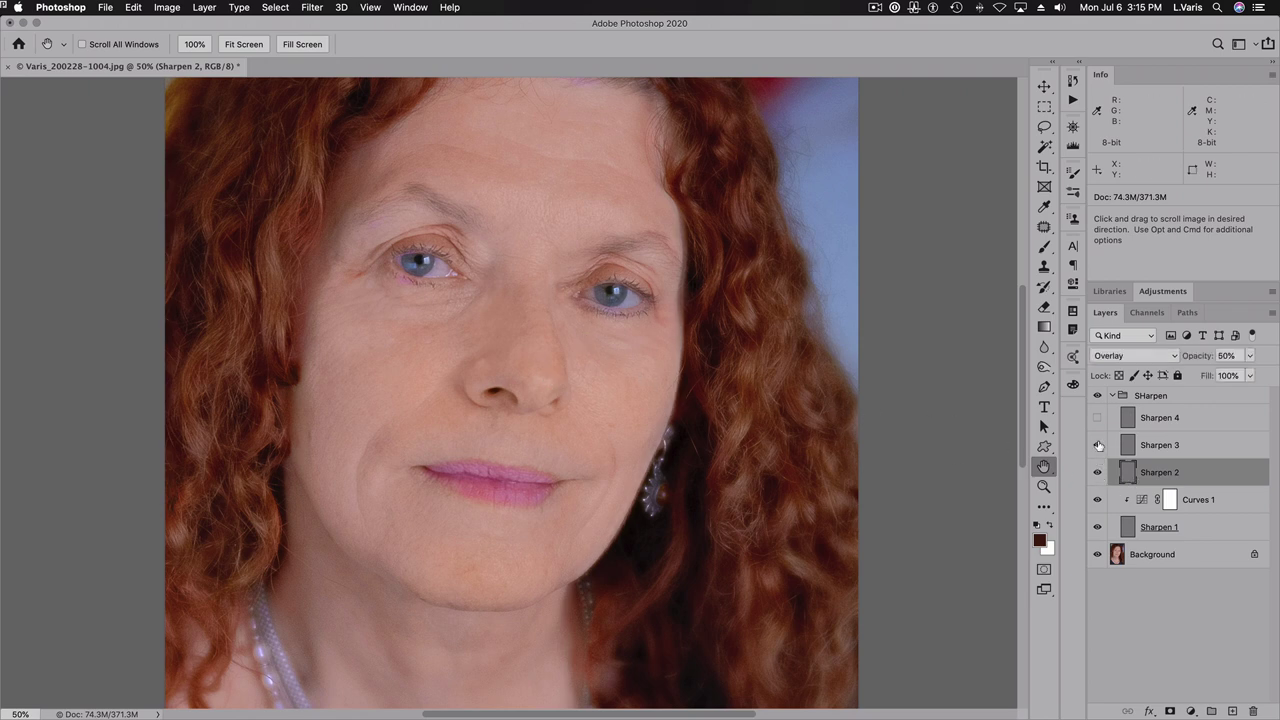
pyautogui.click(1097, 418)
pyautogui.moveTo(1097, 418)
pyautogui.mouseDown()
pyautogui.moveTo(1097, 472)
pyautogui.moveTo(1097, 420)
pyautogui.mouseUp()
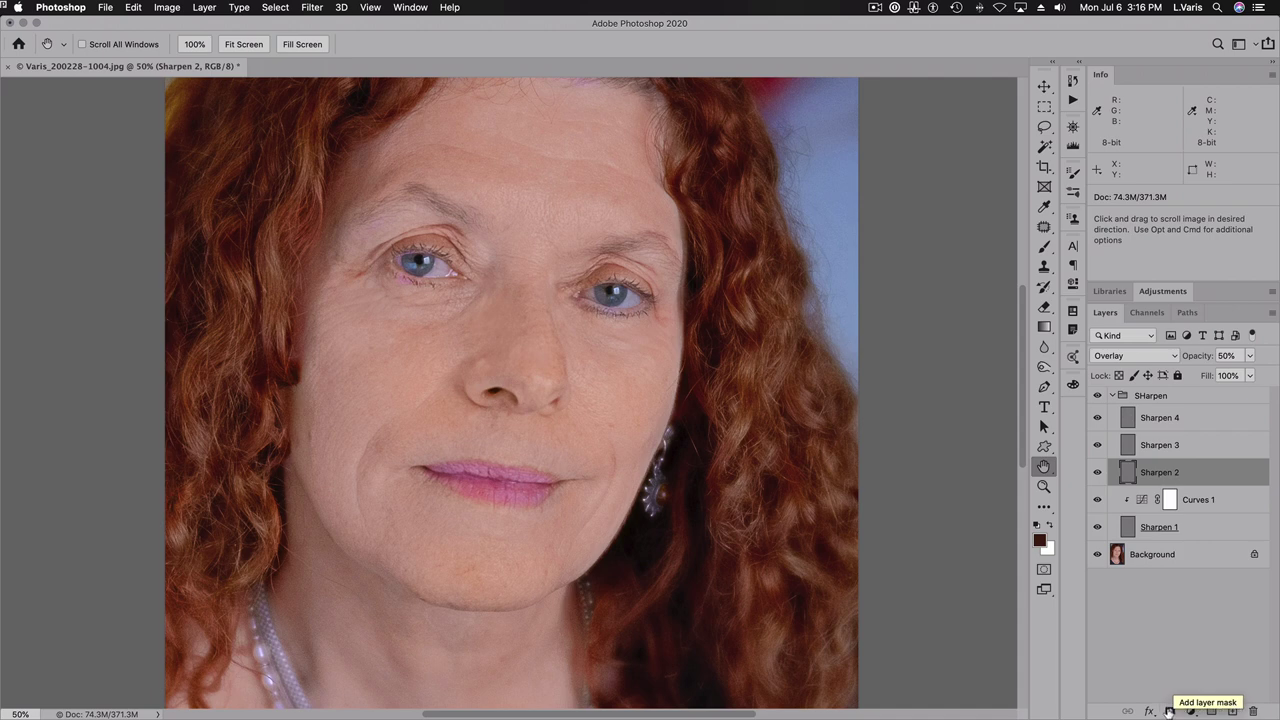
# With Sharpen 3 and 4 hidden, give Sharpen 2 a black mask, paint the eyes and lips white on it, and inspect the mask
pyautogui.click(1170, 711)
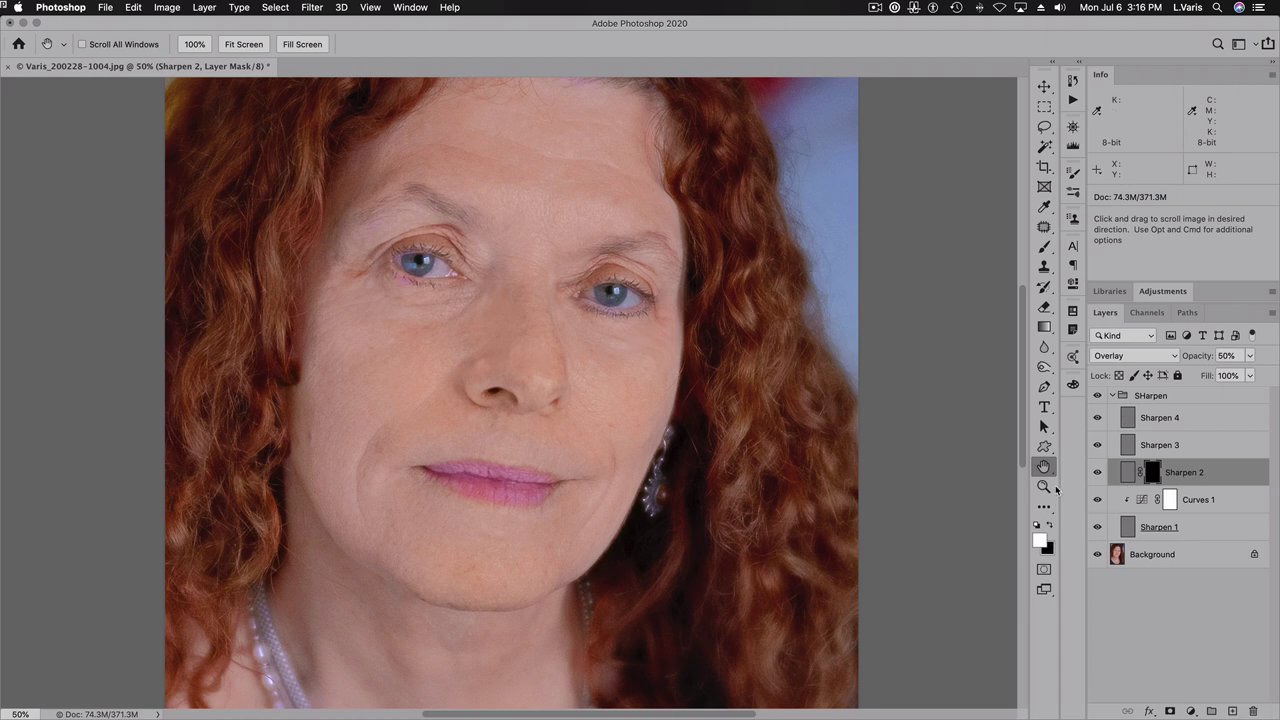
pyautogui.click(1044, 247)
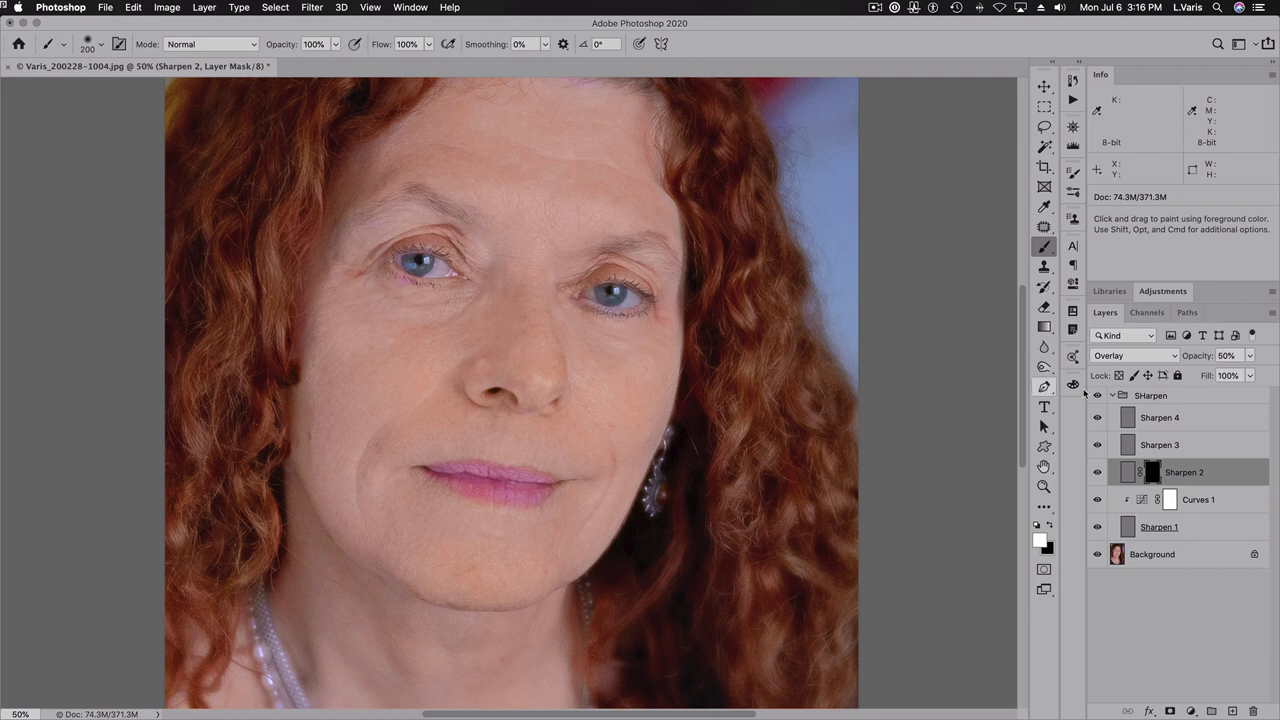
pyautogui.click(1098, 417)
pyautogui.click(1098, 444)
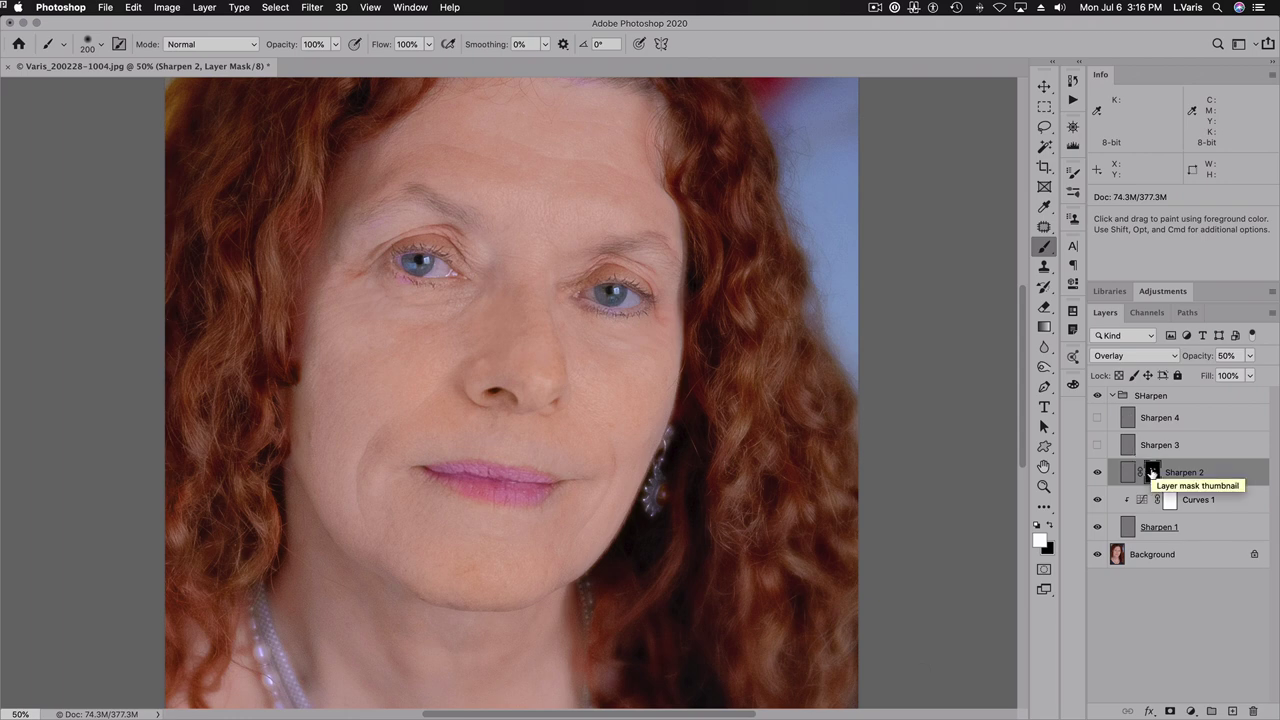
pyautogui.keyDown('alt'); pyautogui.click(1152, 472); pyautogui.keyUp('alt')
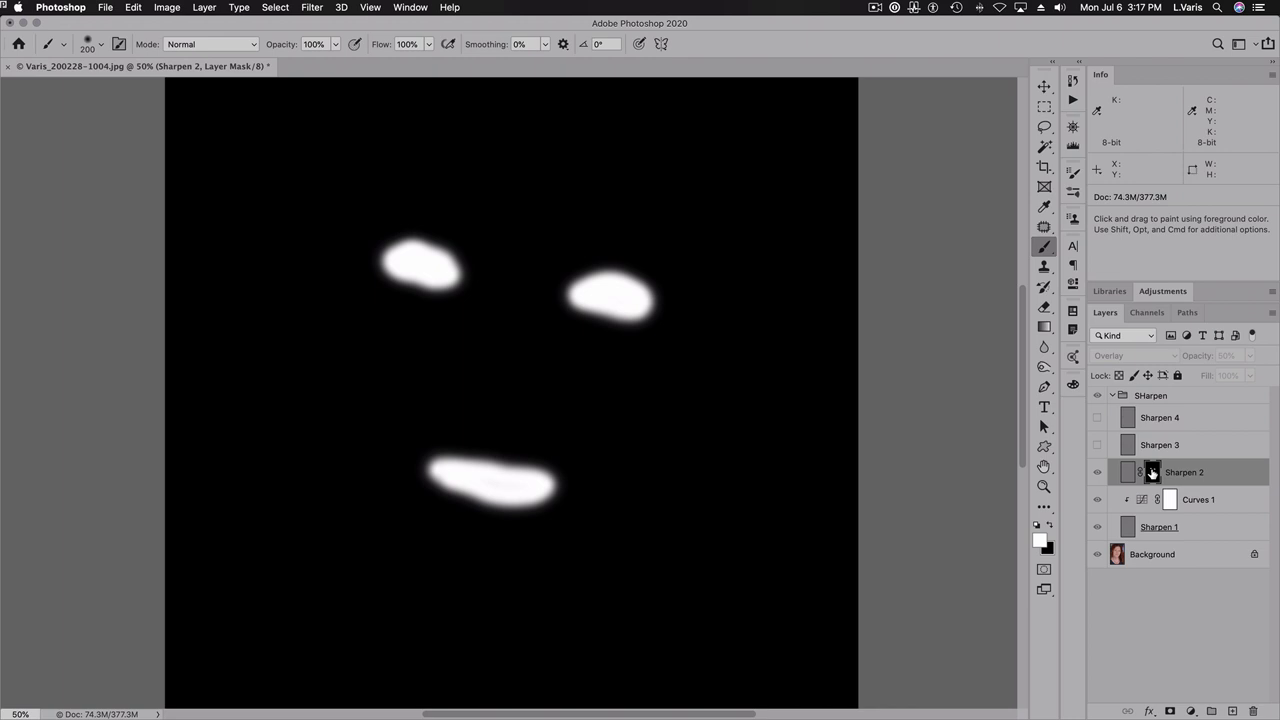
pyautogui.keyDown('alt'); pyautogui.click(1152, 472); pyautogui.keyUp('alt')
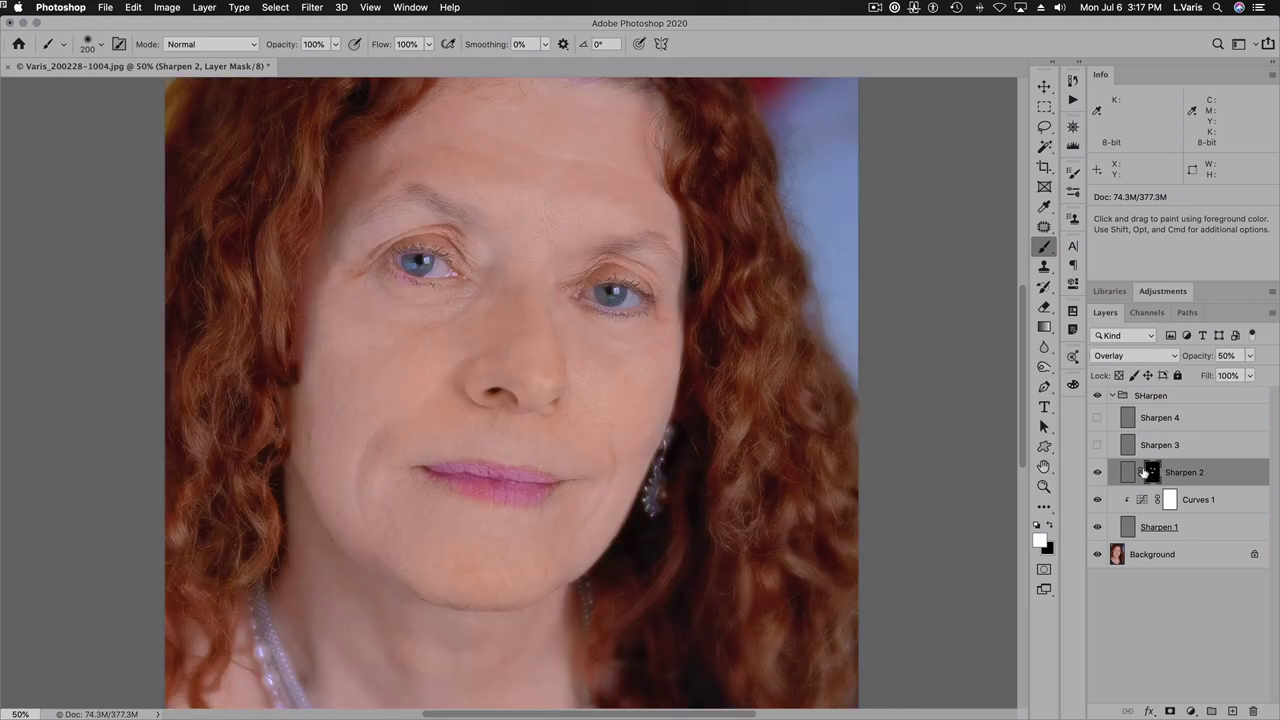
# Show Sharpen 3 and Sharpen 4 and copy the Sharpen 2 layer mask onto both of them
pyautogui.click(1097, 445)
pyautogui.click(1097, 417)
pyautogui.moveTo(1153, 476); pyautogui.dragTo(1155, 422)
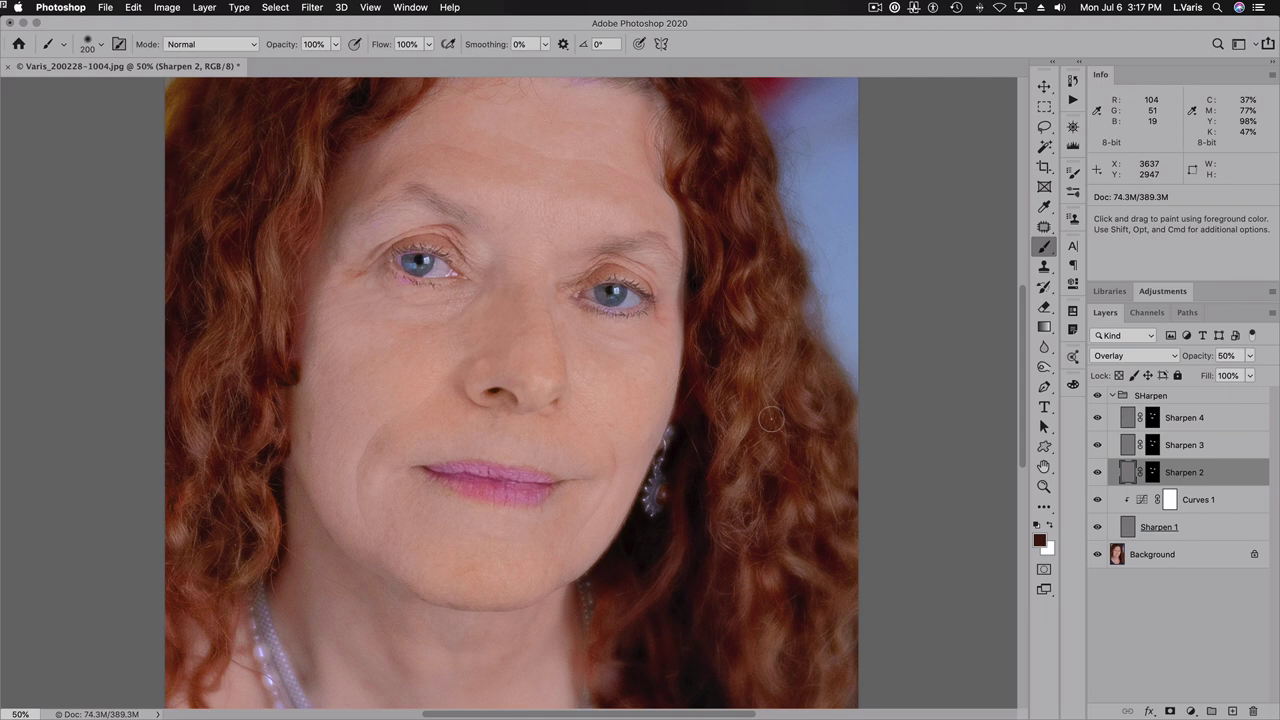
# Enlarge the brush to 500 pixels and paint white over the hair on both sides of the face on the Sharpen 2 mask
pyautogui.press(']')
pyautogui.press(']')
pyautogui.press(']')
pyautogui.press(']')
pyautogui.click(1153, 473)
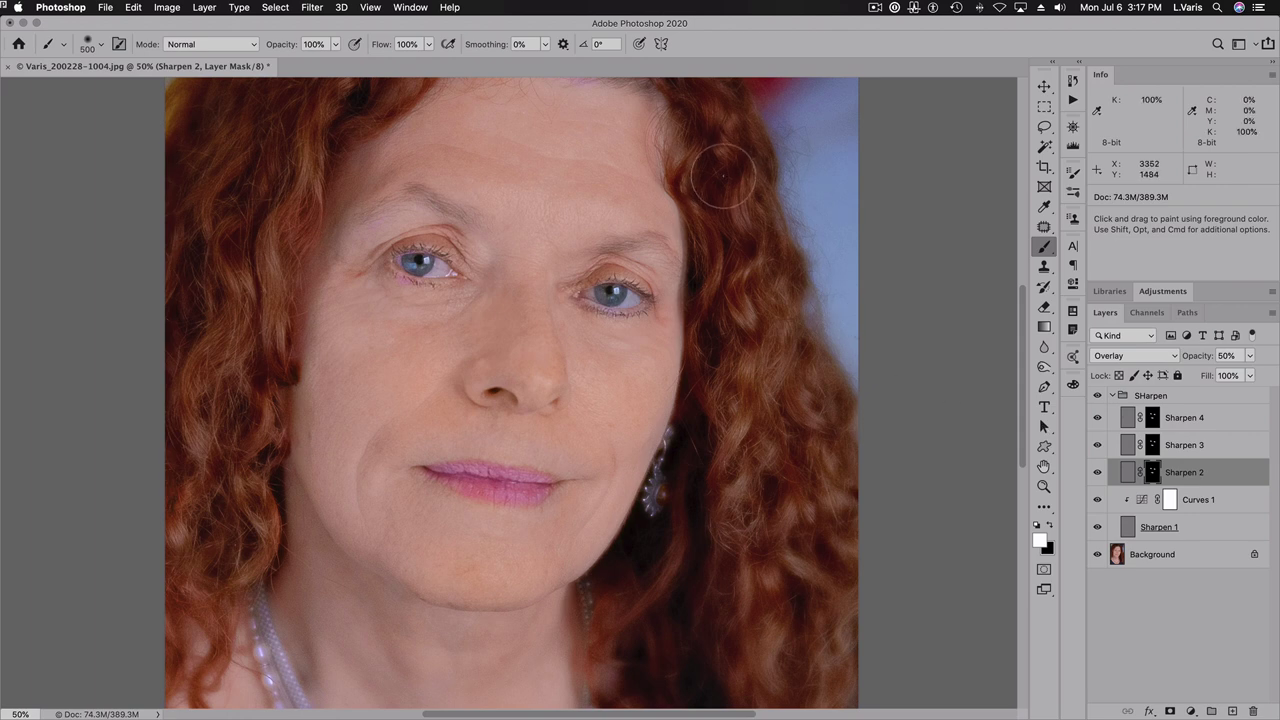
pyautogui.moveTo(718, 546)
pyautogui.mouseDown()
pyautogui.moveTo(765, 395)
pyautogui.moveTo(715, 483)
pyautogui.mouseUp()
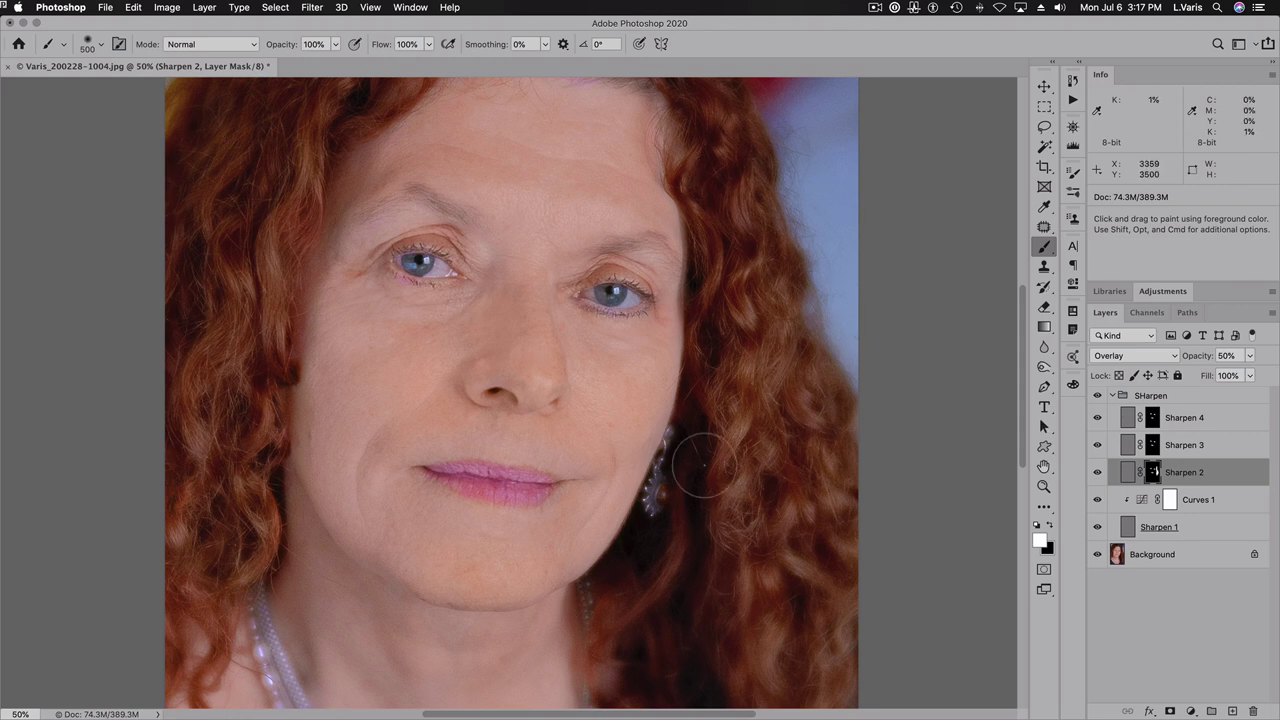
pyautogui.moveTo(289, 163)
pyautogui.mouseDown()
pyautogui.moveTo(240, 328)
pyautogui.moveTo(236, 305)
pyautogui.moveTo(245, 432)
pyautogui.moveTo(242, 377)
pyautogui.moveTo(232, 540)
pyautogui.mouseUp()
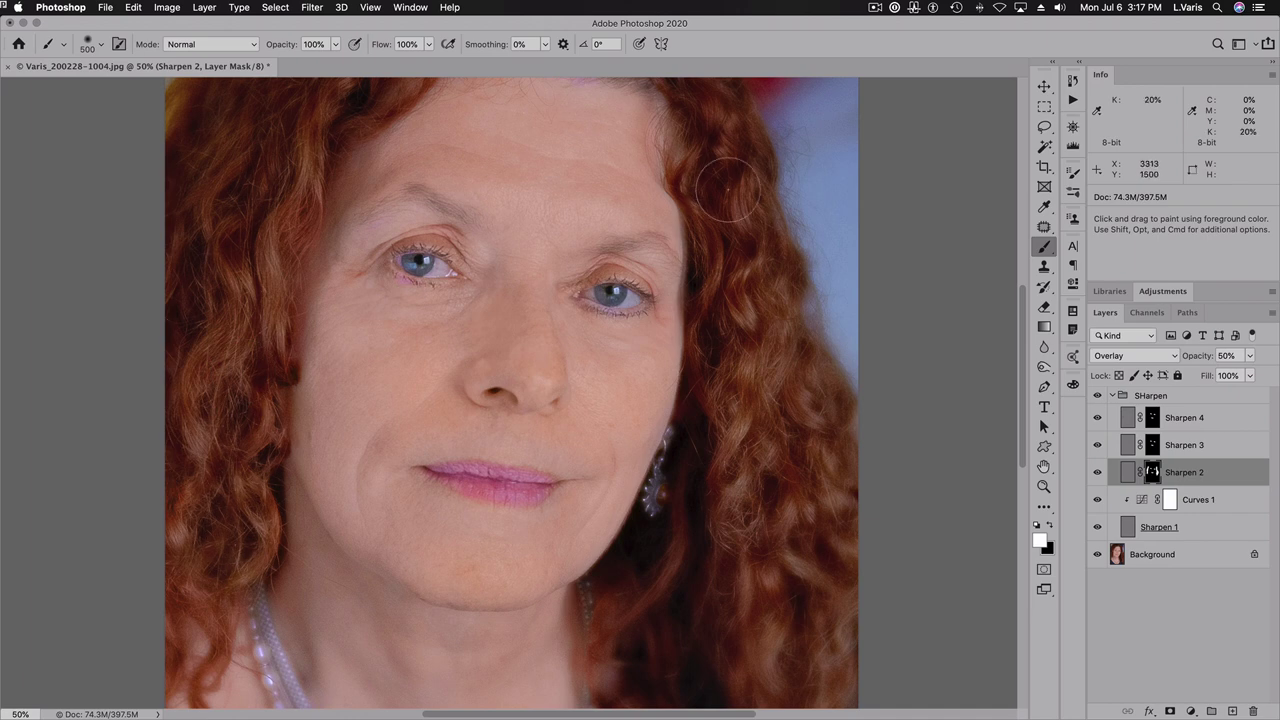
# Inspect the hair and neckline, collapse the SHarpen group, and compare the portrait with and without the group
pyautogui.press('space')
pyautogui.moveTo(763, 503); pyautogui.dragTo(806, 224)
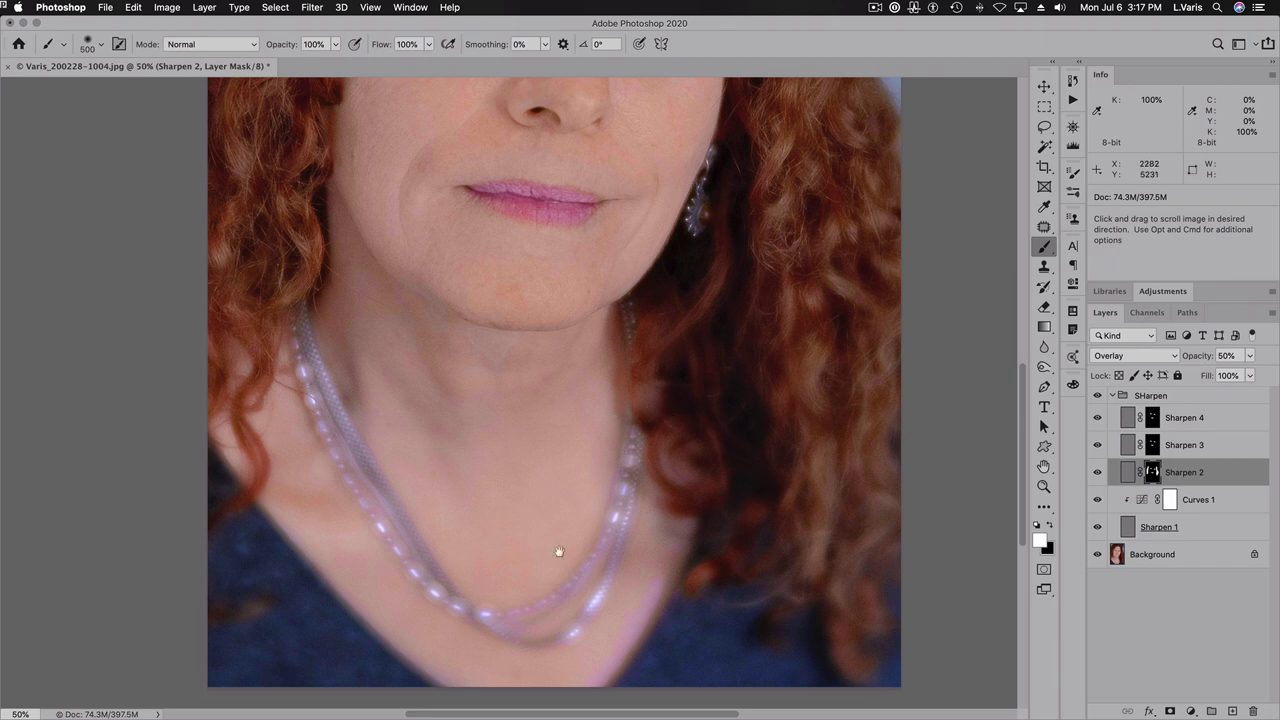
pyautogui.press('space')
pyautogui.moveTo(796, 235); pyautogui.dragTo(809, 371)
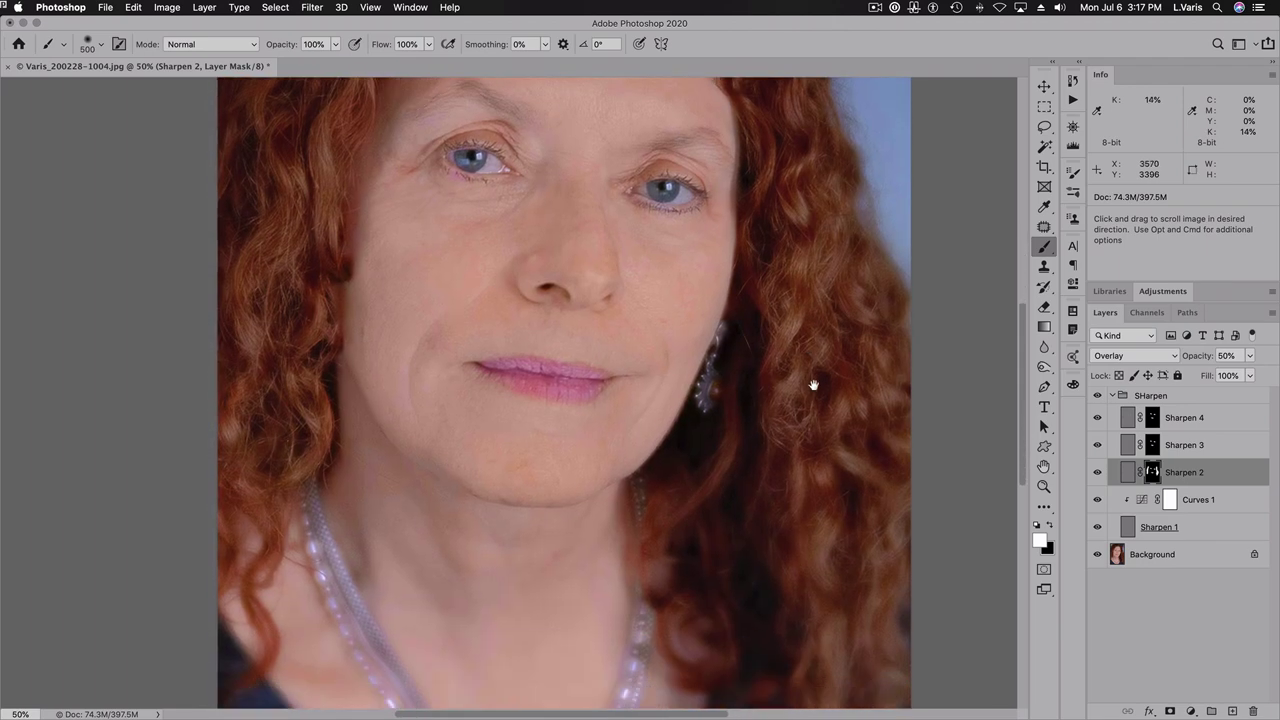
pyautogui.click(1111, 396)
pyautogui.click(1112, 396)
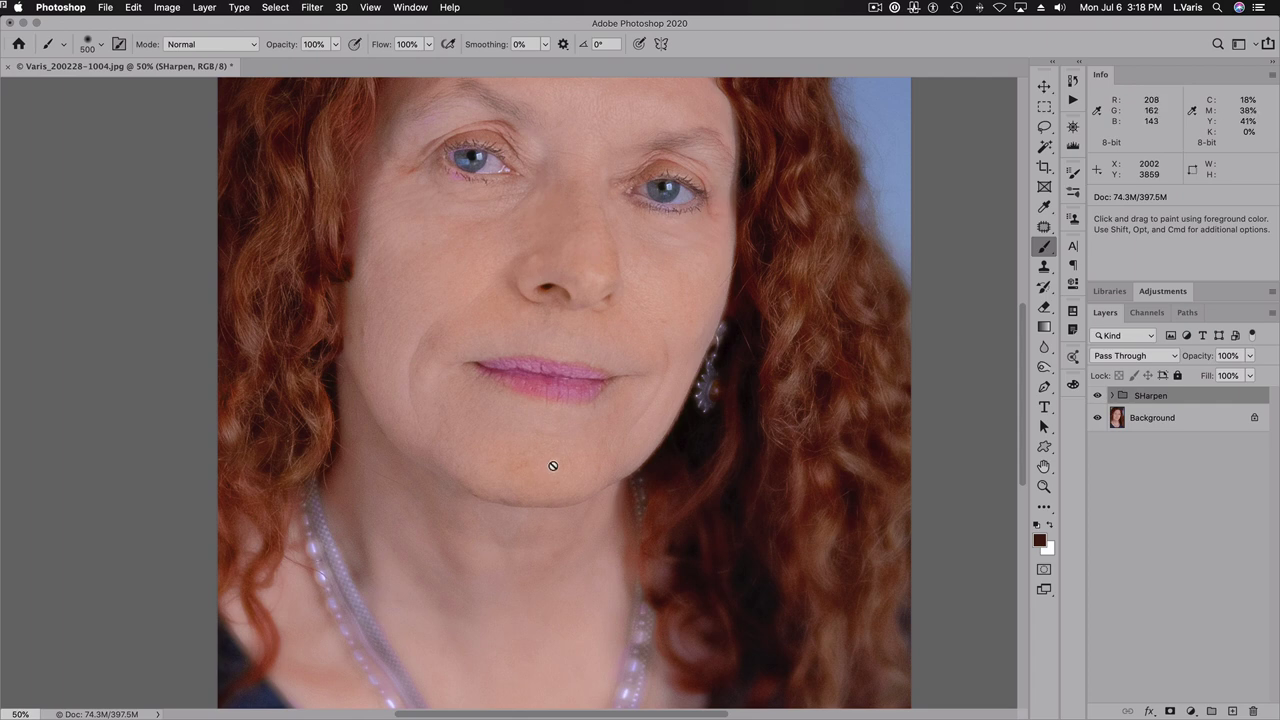
pyautogui.click(1098, 396)
pyautogui.click(1098, 396)
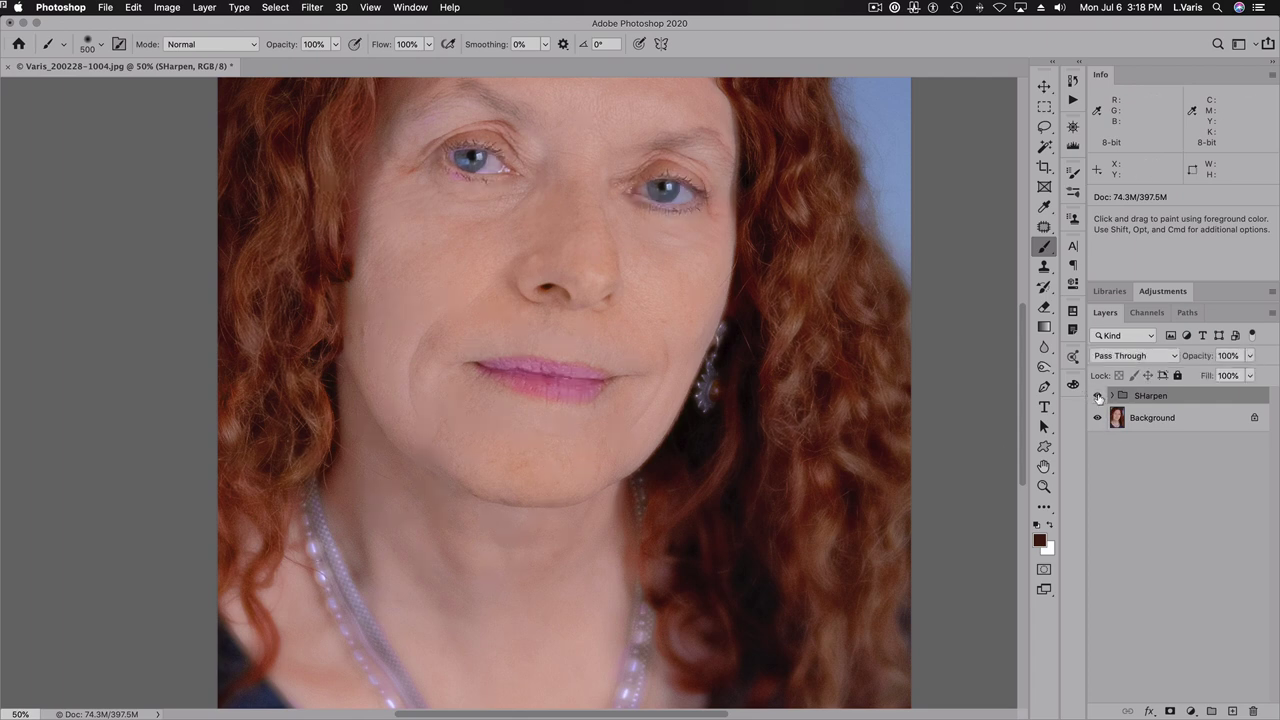
# Toggle the SHarpen group's visibility twice at 50% view to compare the portrait's face and hair before and after sharpening
pyautogui.click(1098, 396)
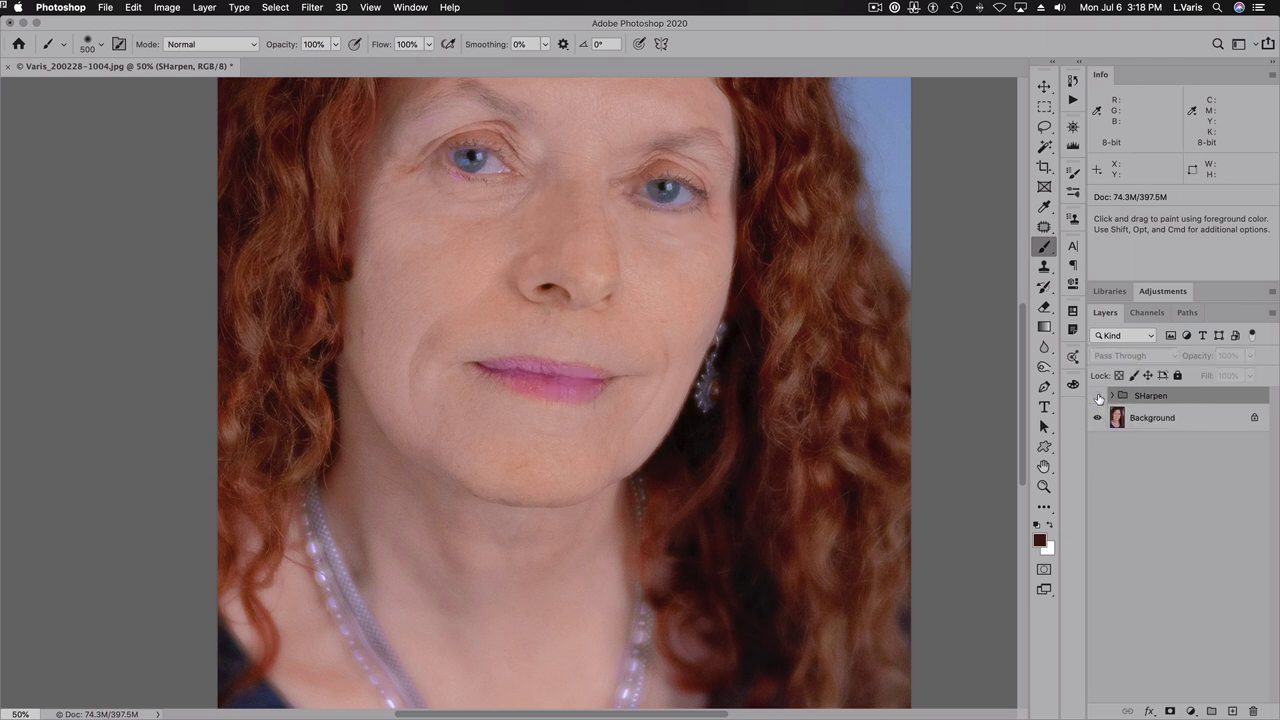
pyautogui.click(1098, 396)
pyautogui.click(1098, 396)
pyautogui.click(1098, 396)
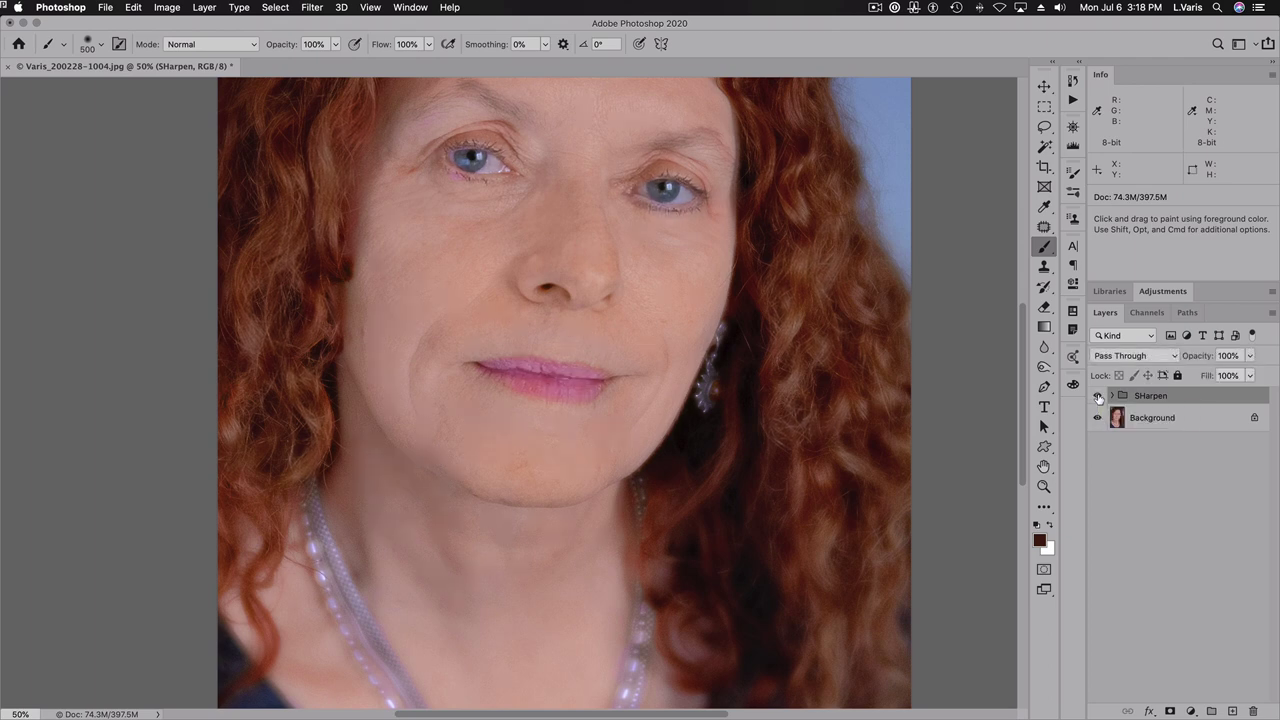
# Compare the whole head and hair at 33.3% view with the SHarpen group hidden and shown
pyautogui.press('super+1')
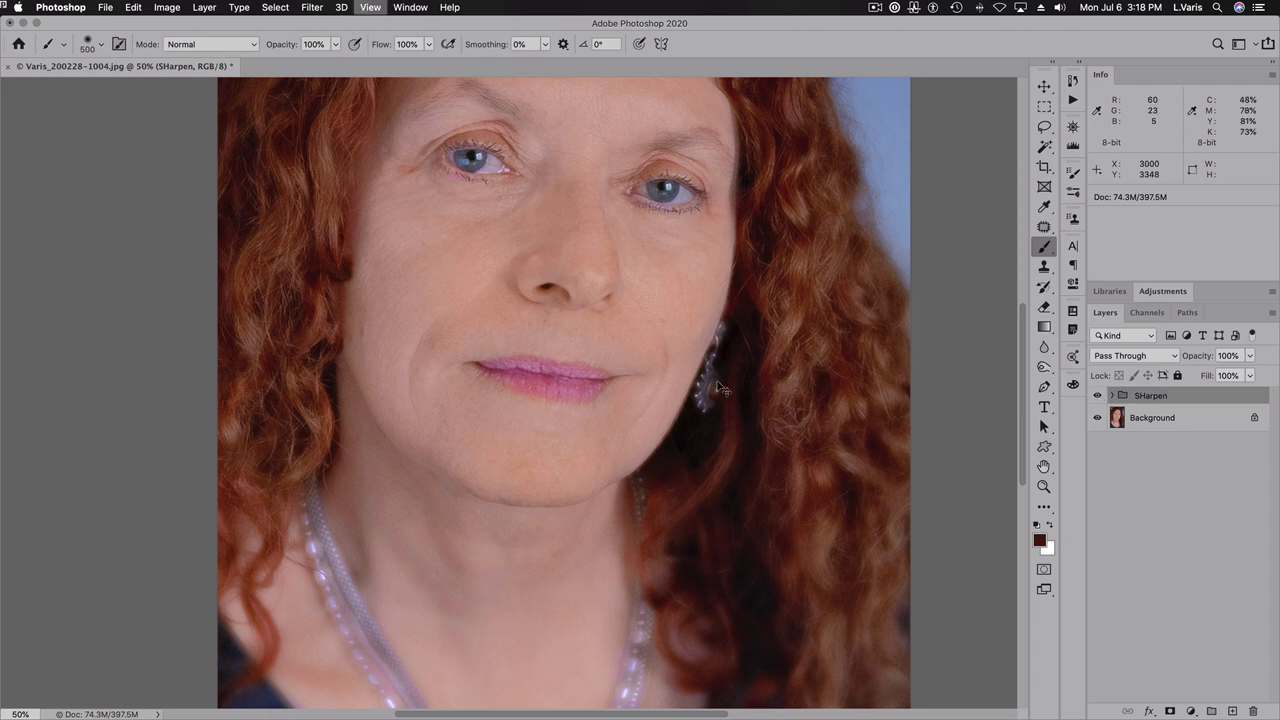
pyautogui.press('super+minus')
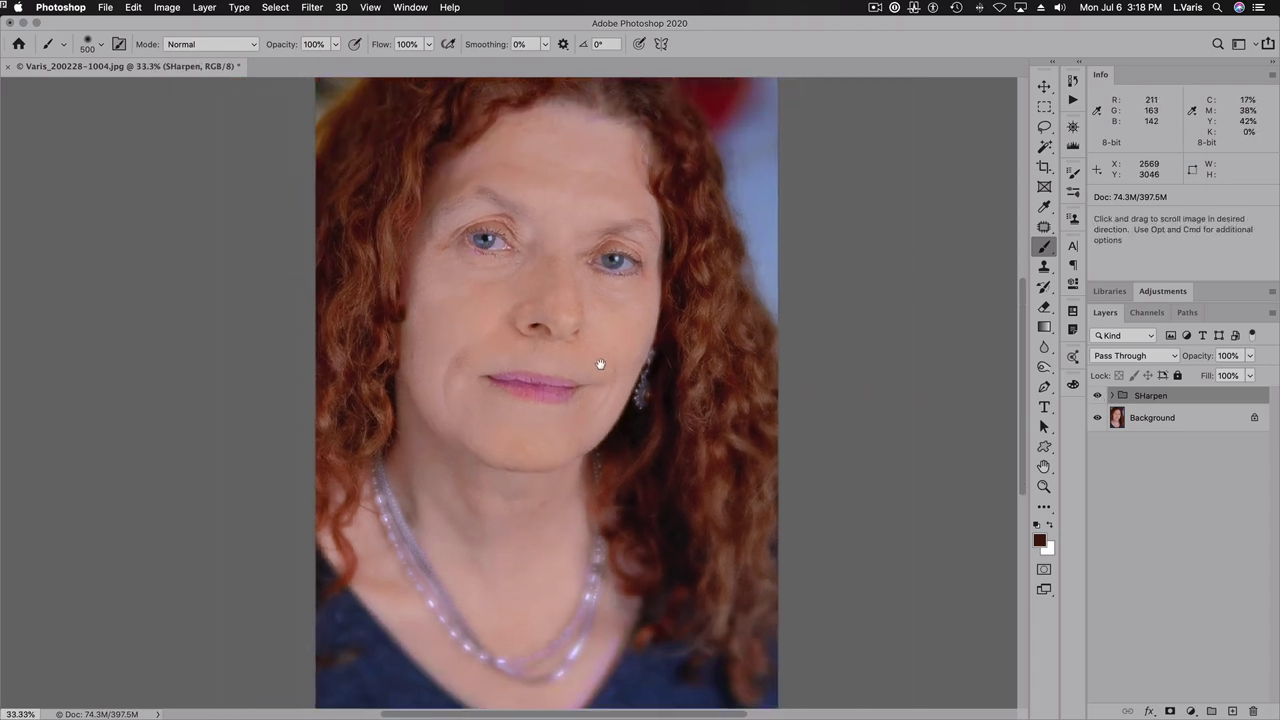
pyautogui.moveTo(597, 354); pyautogui.dragTo(591, 409)
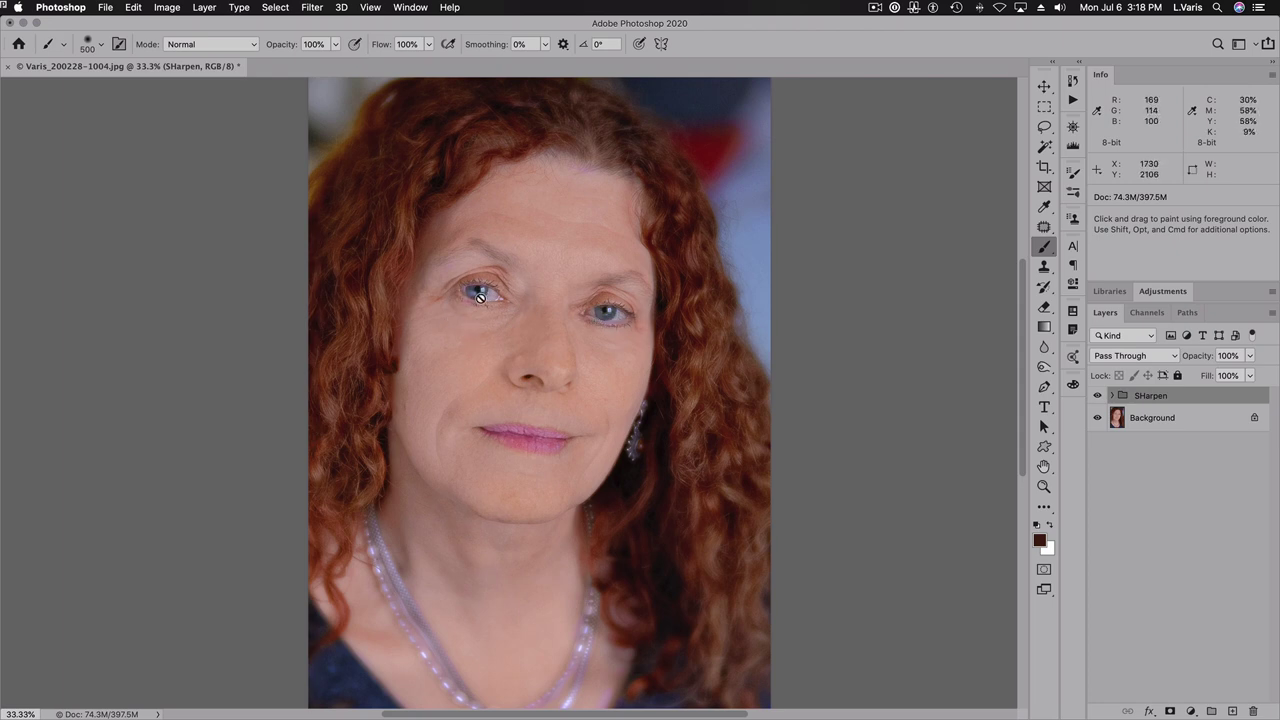
pyautogui.click(1097, 397)
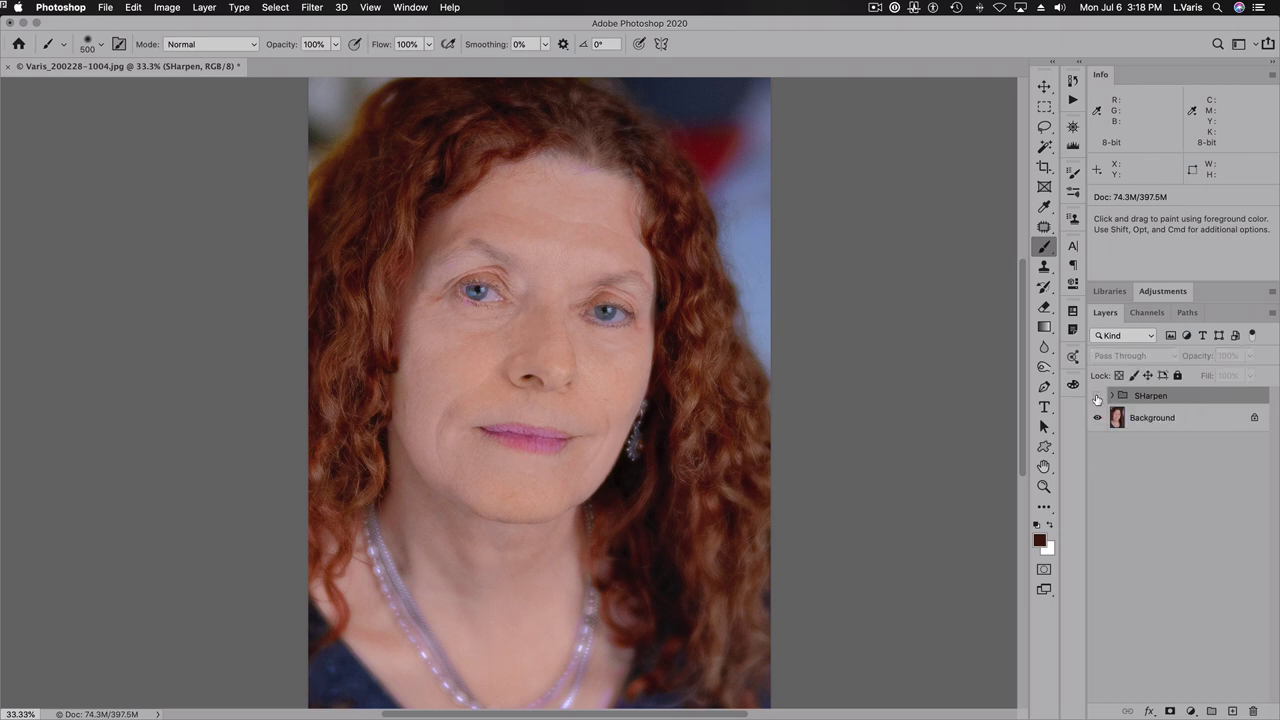
pyautogui.click(1097, 397)
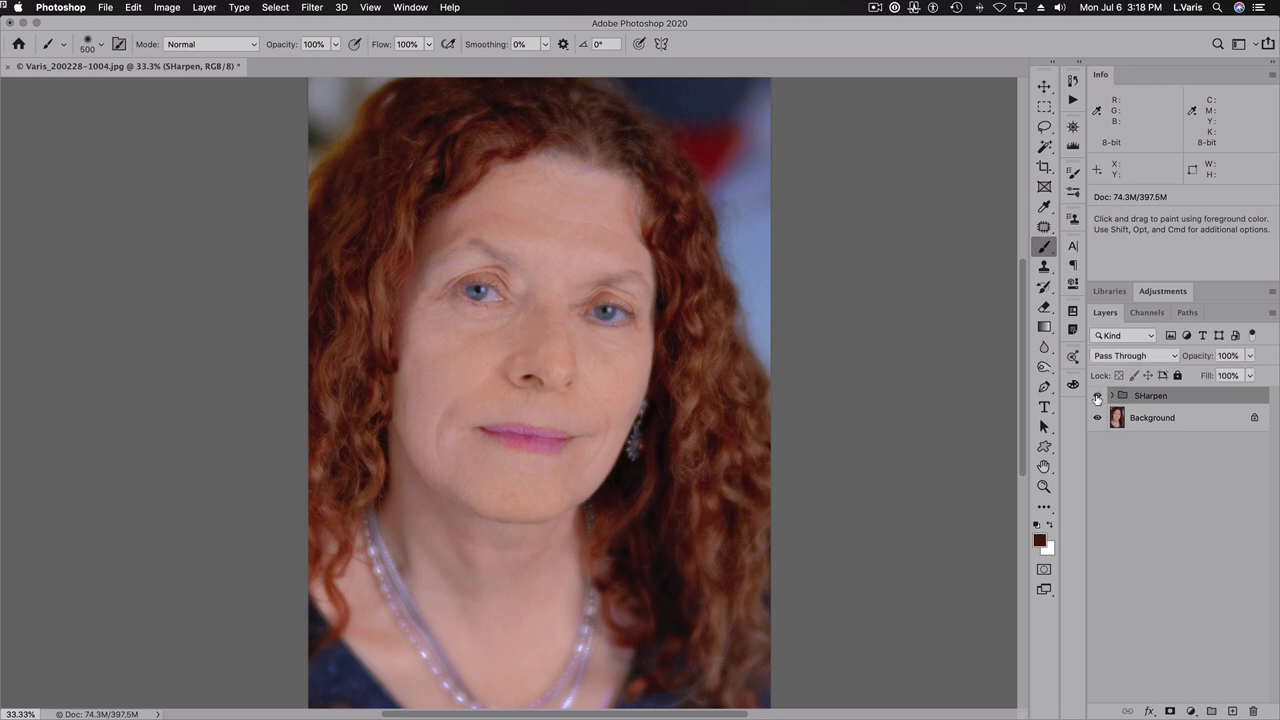
# Examine the eyes, skin and lips at 100% view, repeatedly hiding and showing the SHarpen group and leaving it visible
pyautogui.press('super+space')
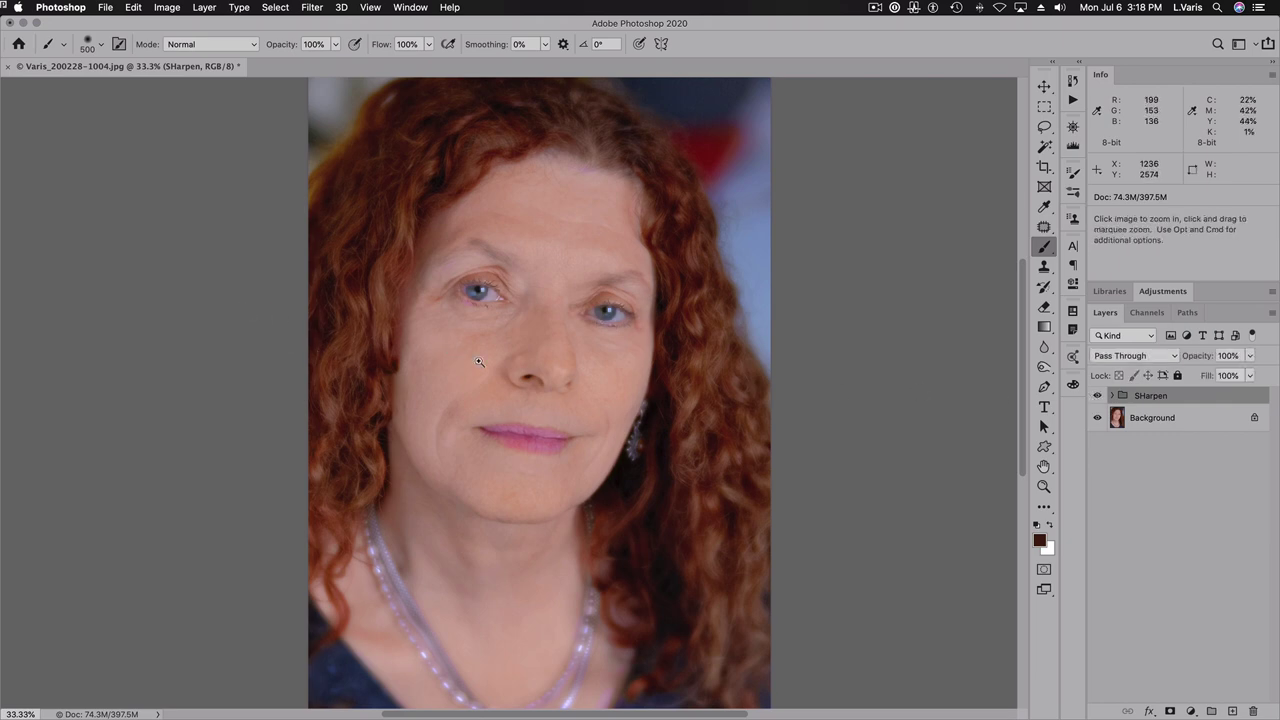
pyautogui.click(492, 362)
pyautogui.click(492, 362)
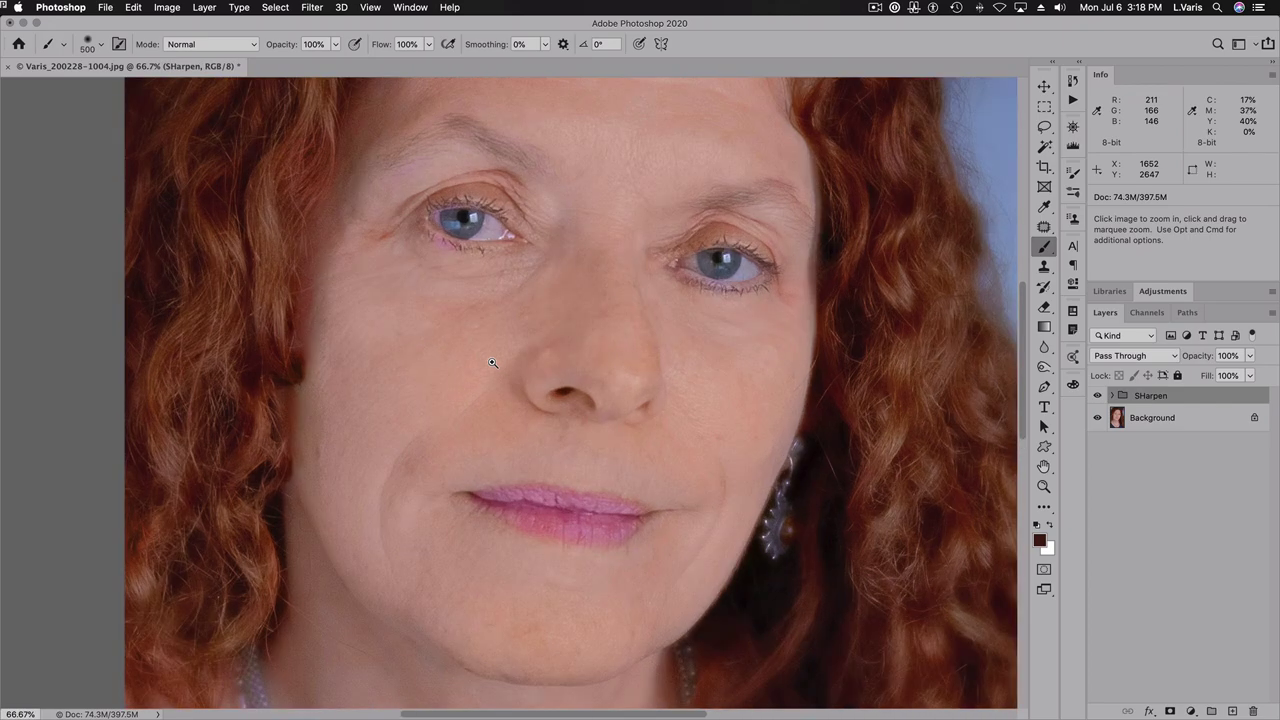
pyautogui.click(492, 362)
pyautogui.moveTo(677, 337); pyautogui.dragTo(636, 390)
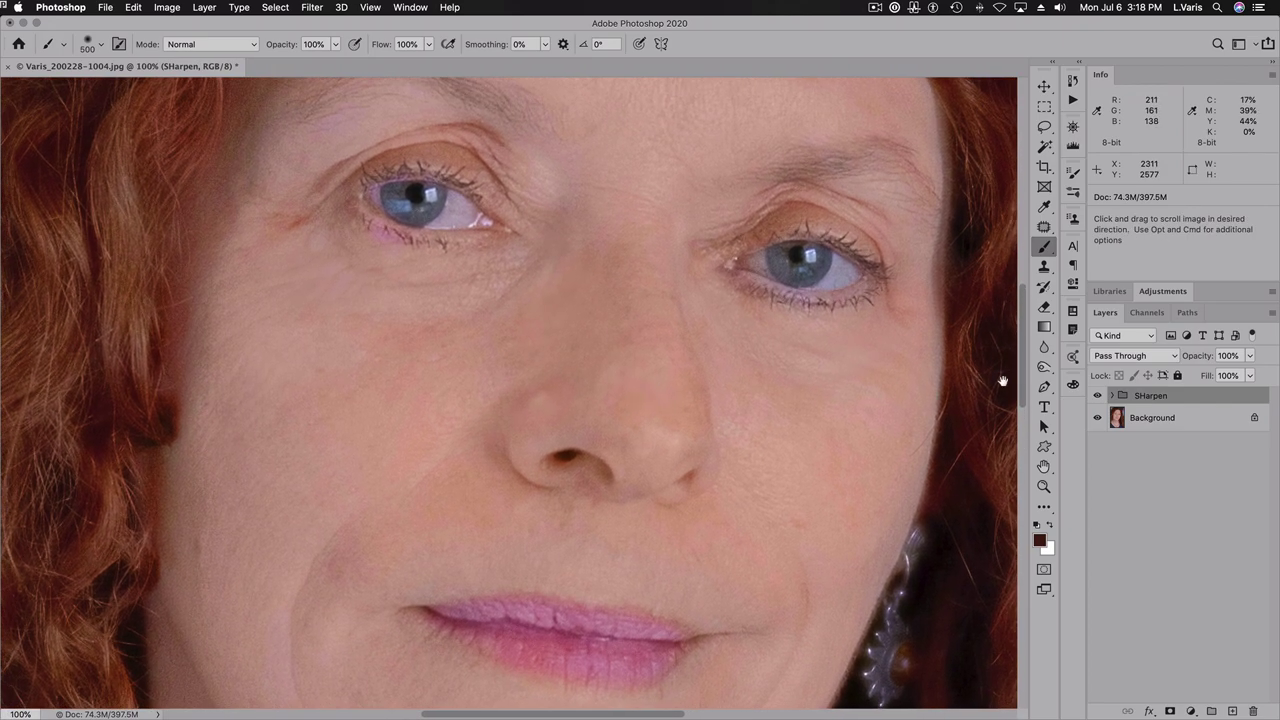
pyautogui.click(1097, 397)
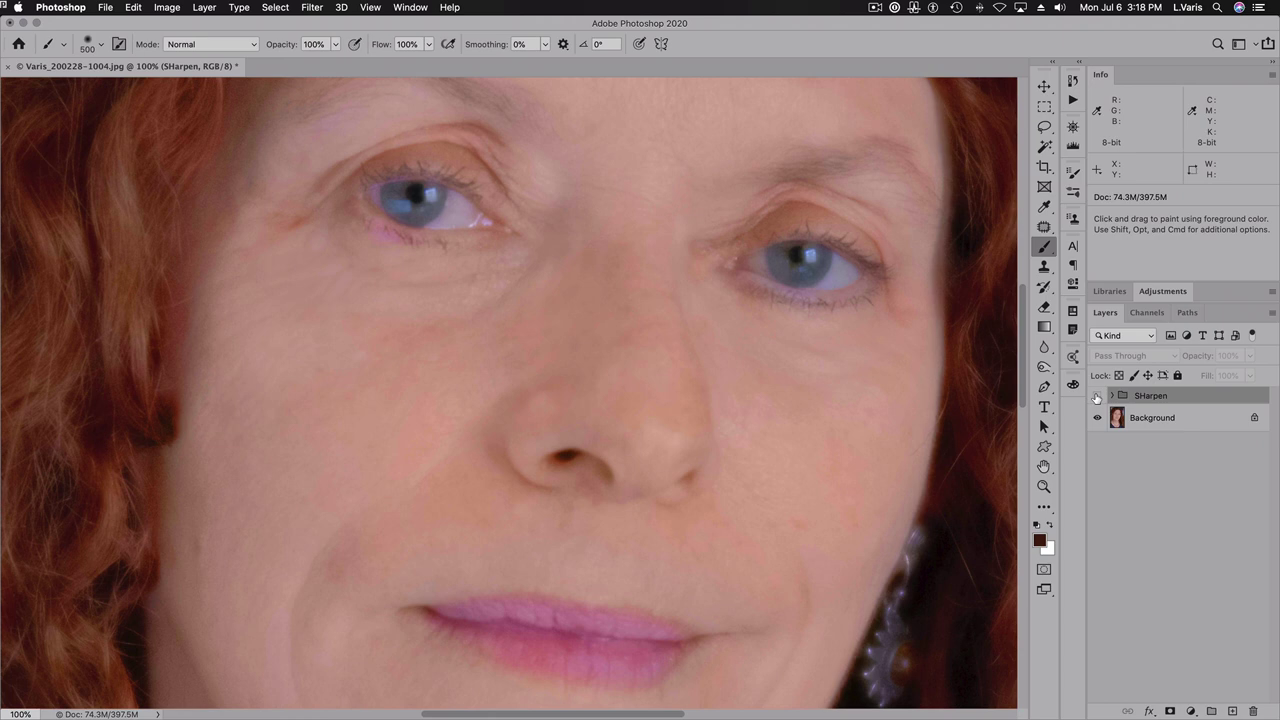
pyautogui.click(1097, 397)
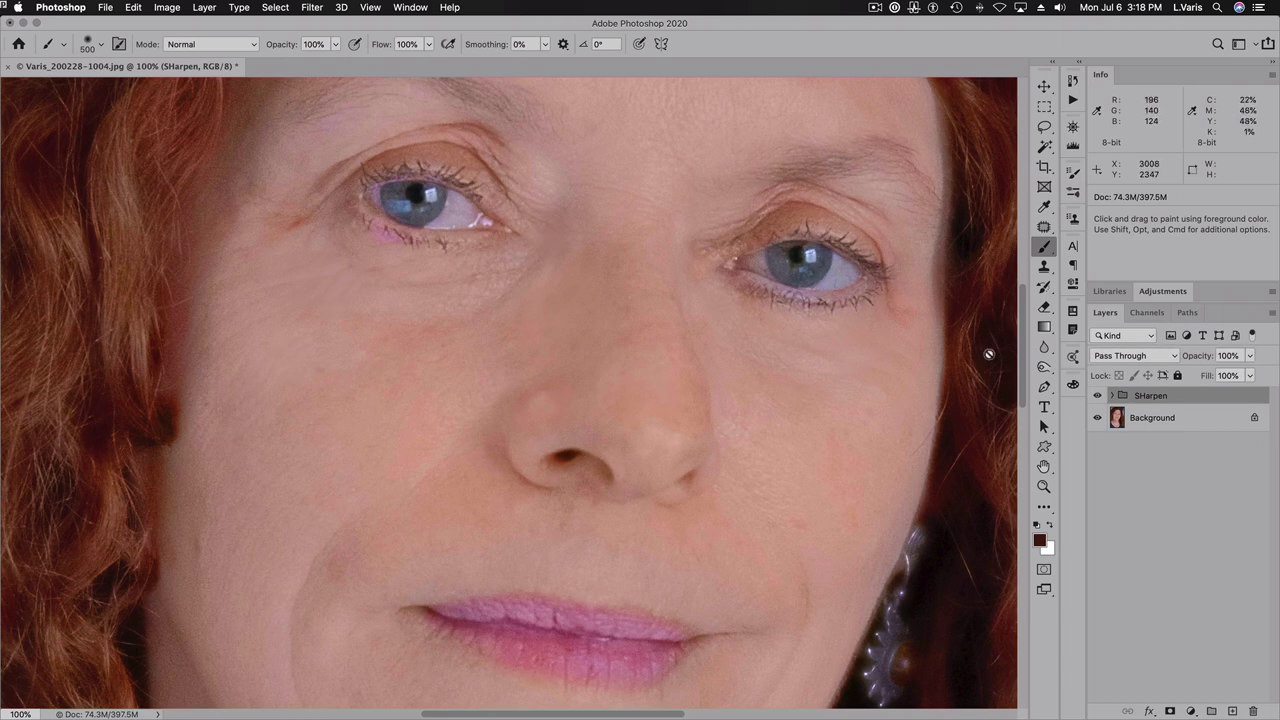
pyautogui.click(1097, 397)
pyautogui.click(1097, 397)
pyautogui.click(1098, 398)
pyautogui.click(1098, 398)
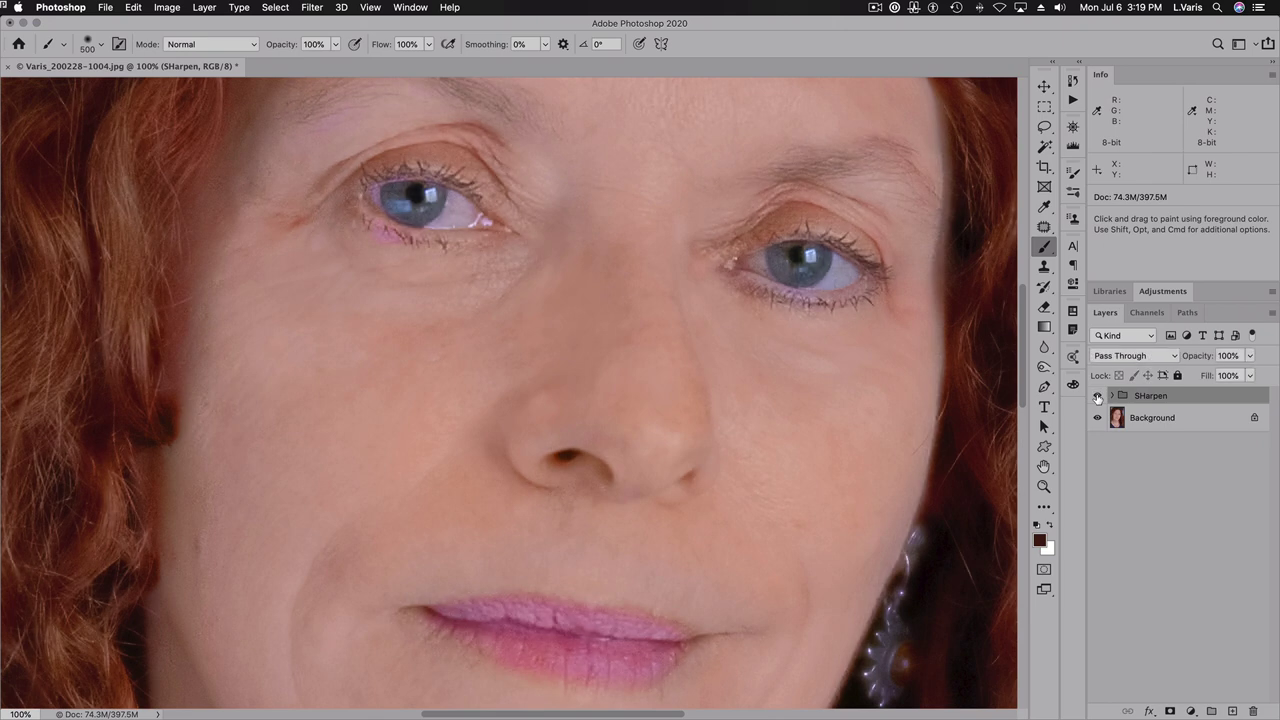